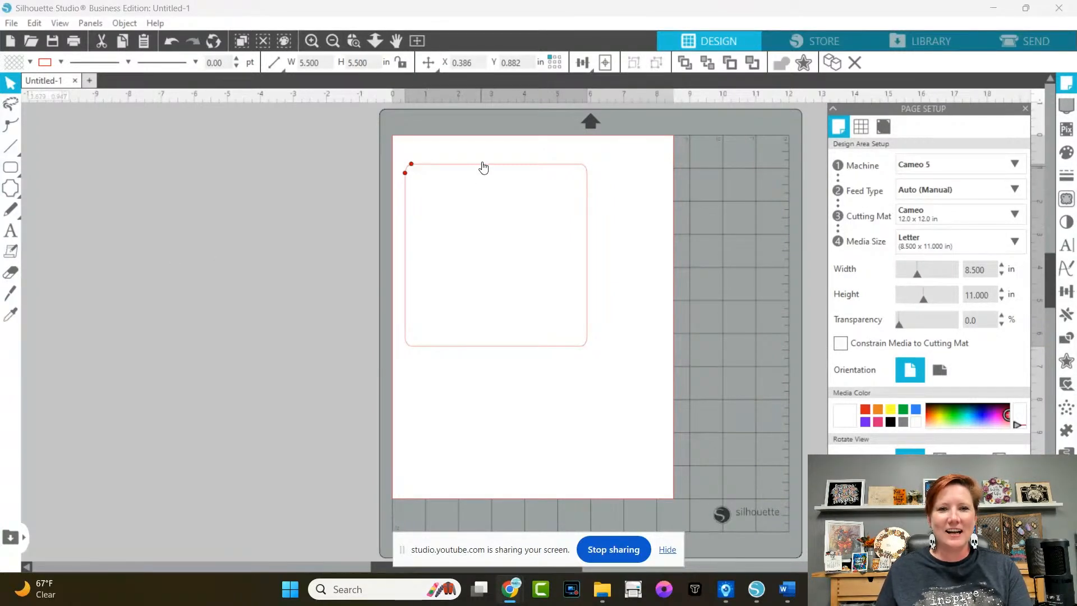
Step: Delete the existing rounded square and draw a new rounded rectangle about 6.2 by 5.05 in on the upper part of the page
{"action": "key", "text": "Delete"}
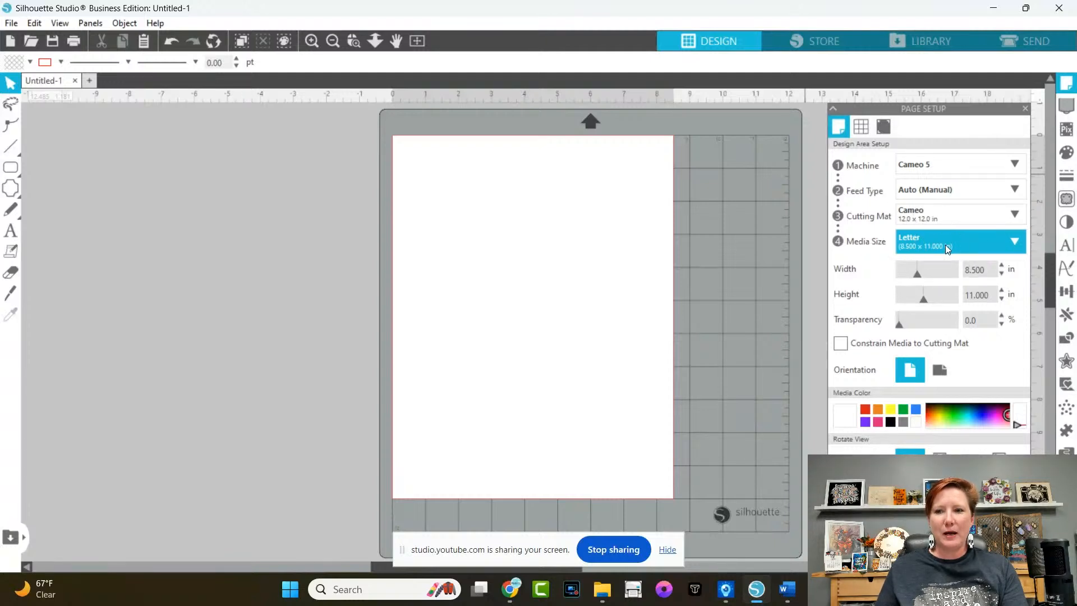
{"action": "mouse_move", "coordinate": [14, 168]}
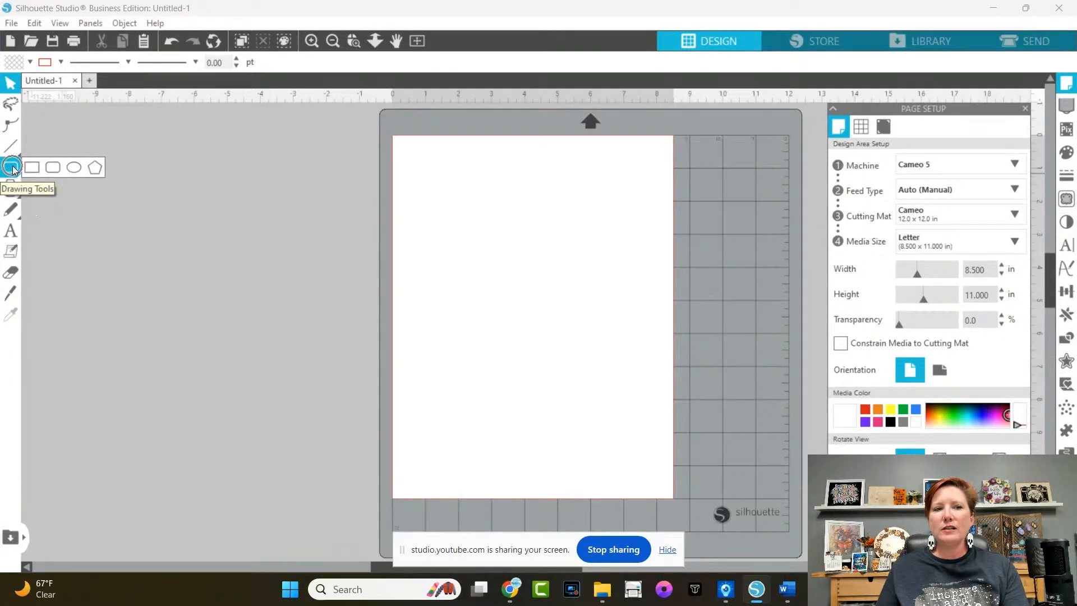
{"action": "left_click", "coordinate": [53, 168]}
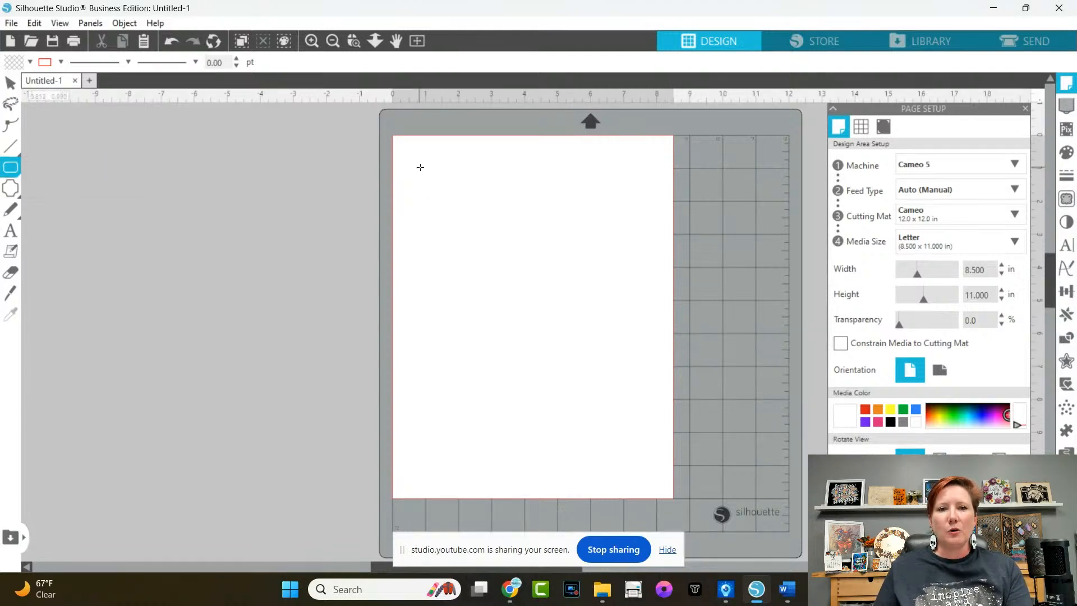
{"action": "left_click_drag", "start_coordinate": [421, 167], "coordinate": [625, 339]}
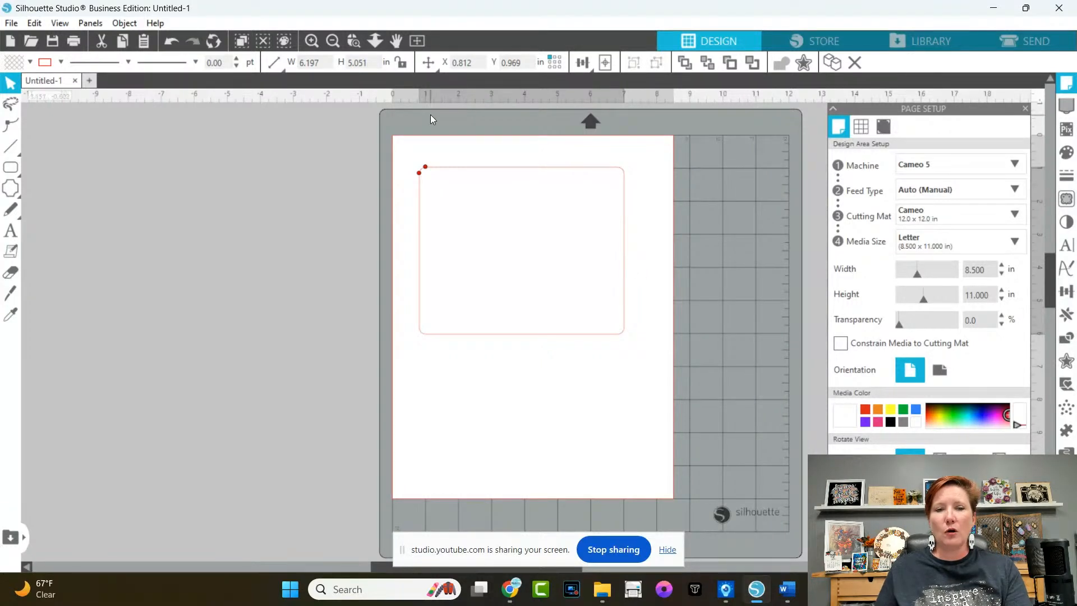
{"action": "left_click", "coordinate": [401, 62]}
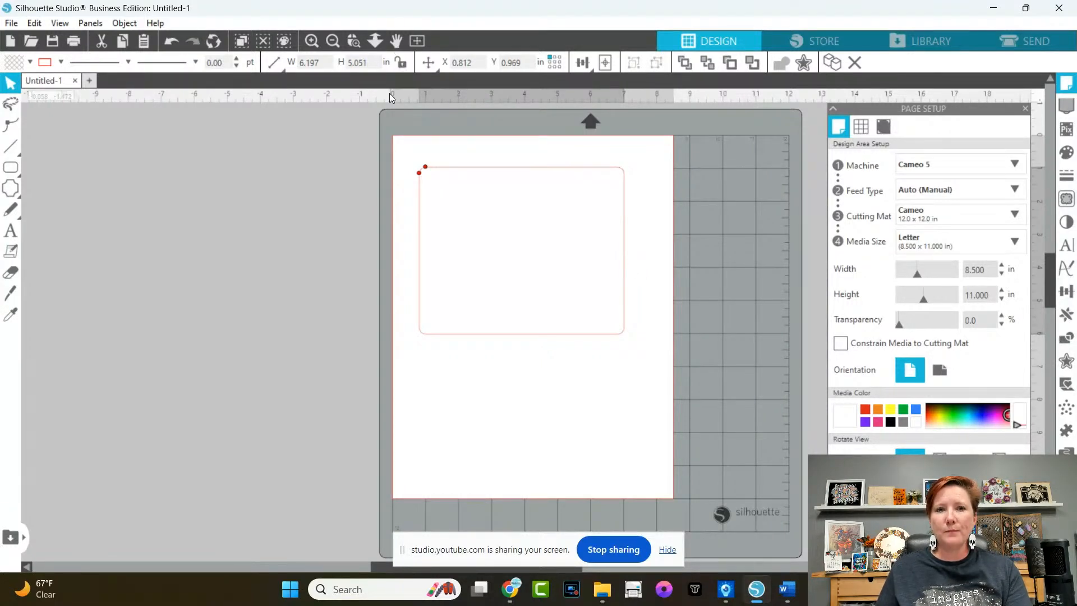
{"action": "left_click", "coordinate": [421, 200]}
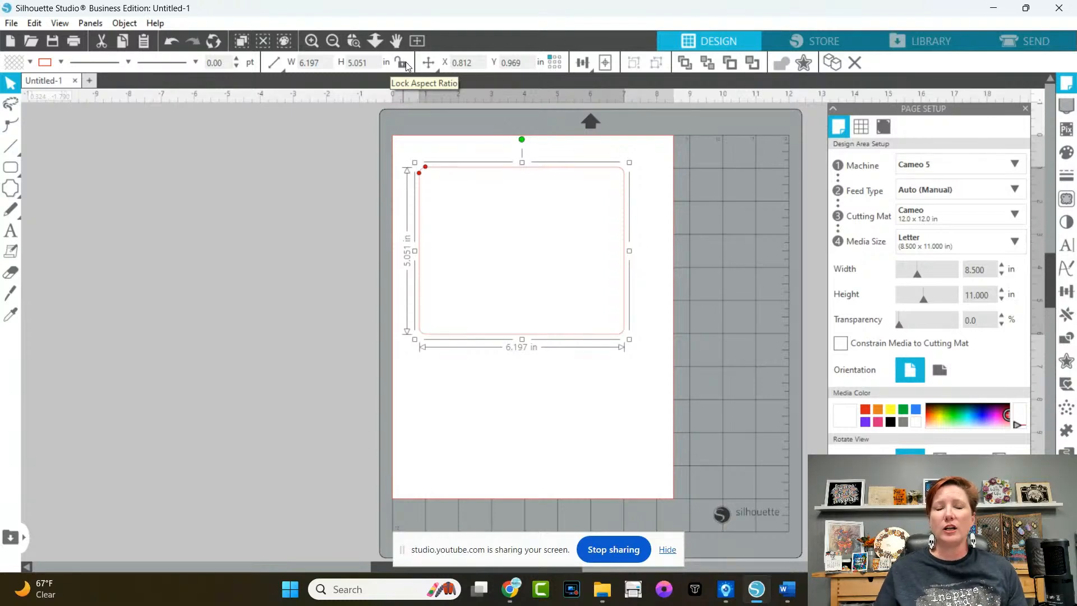
{"action": "left_click", "coordinate": [428, 63]}
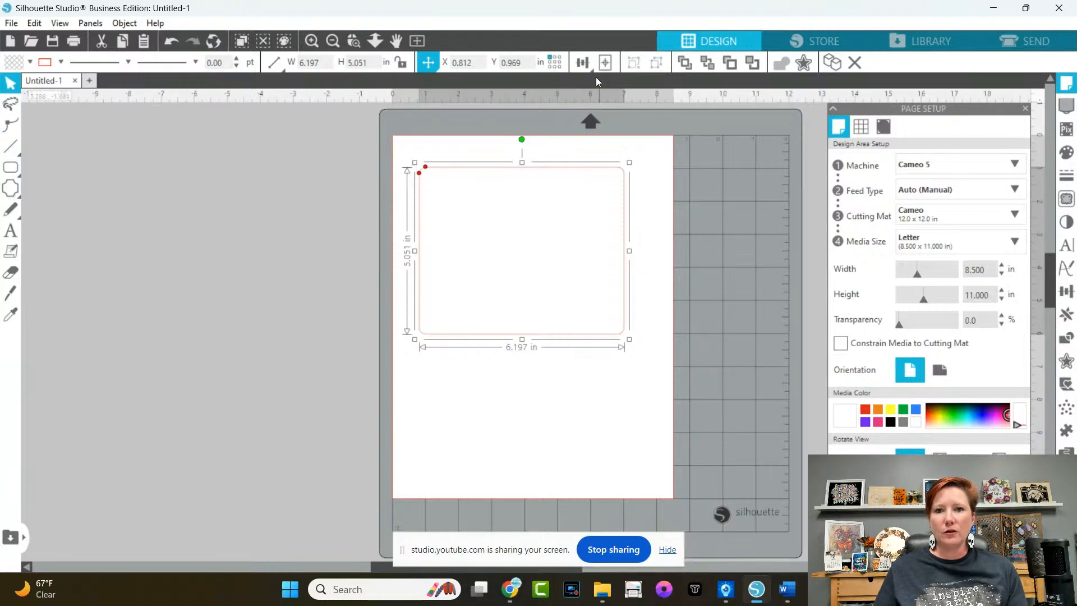
{"action": "mouse_move", "coordinate": [590, 72]}
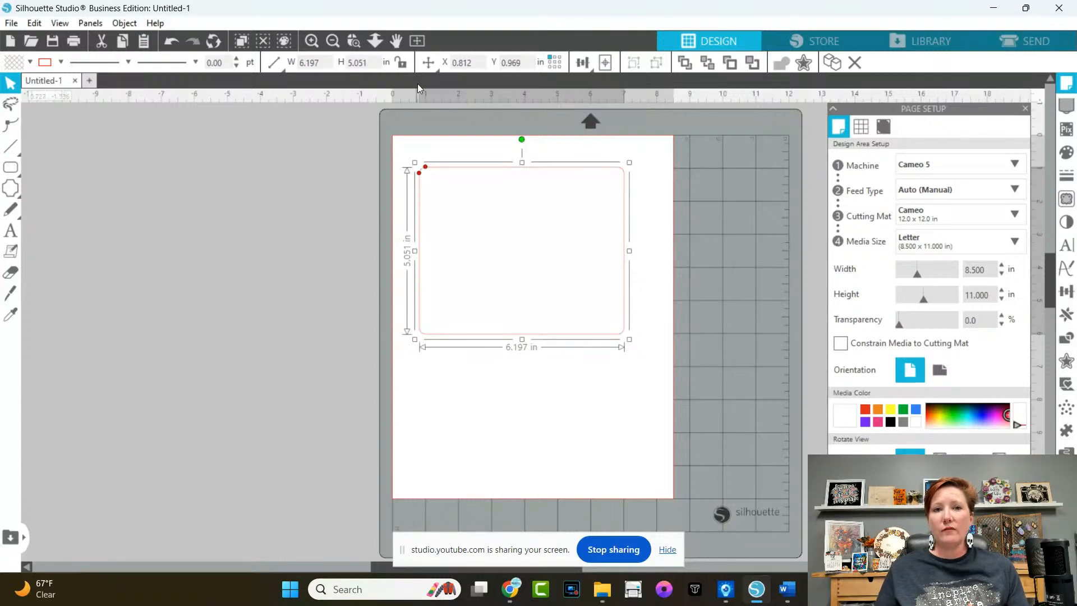
{"action": "mouse_move", "coordinate": [275, 65]}
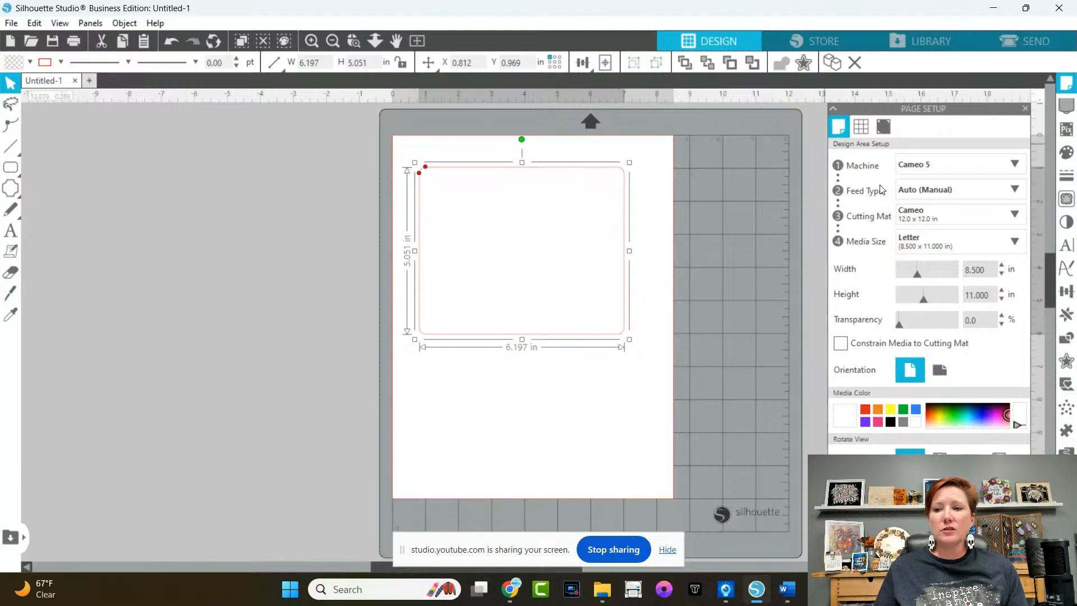
{"action": "left_click", "coordinate": [1067, 292]}
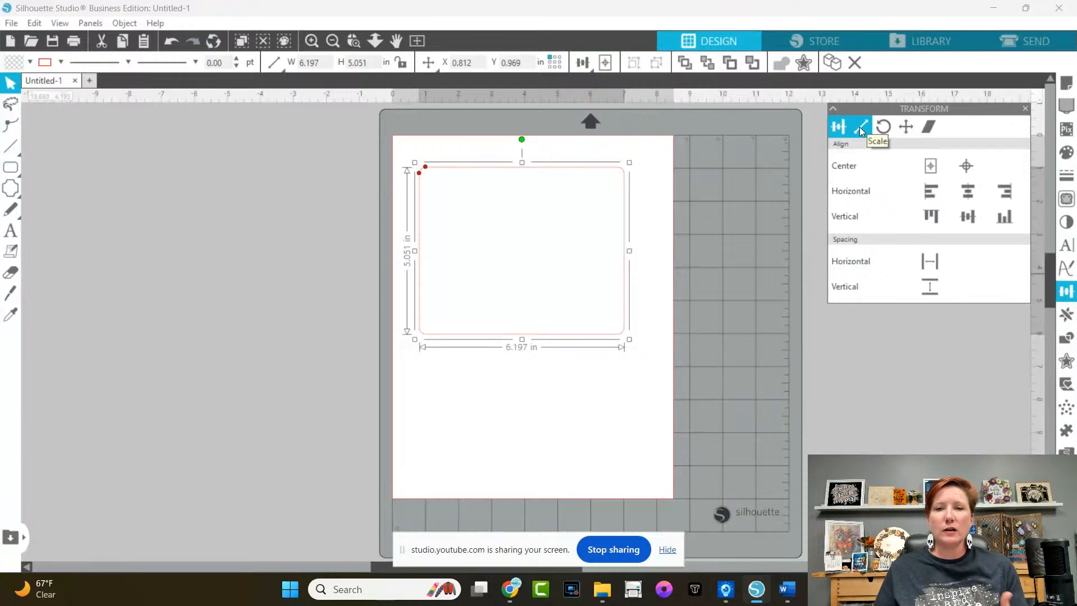
{"action": "left_click", "coordinate": [1066, 154]}
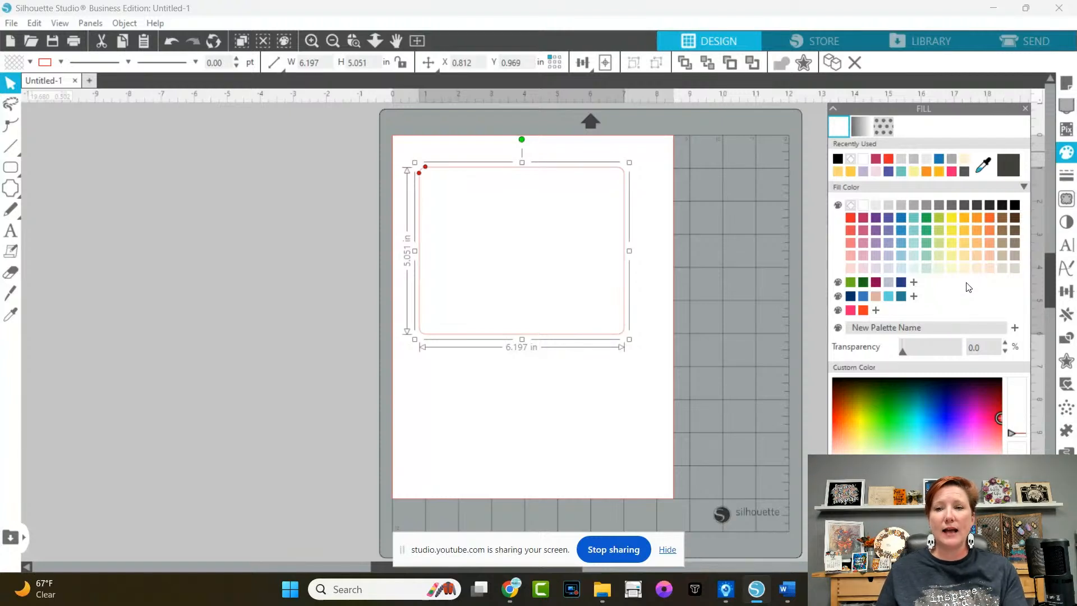
Step: Show the scale options and resize the rounded rectangle to 5.5 in wide by 5.5 in high
{"action": "left_click", "coordinate": [1067, 293]}
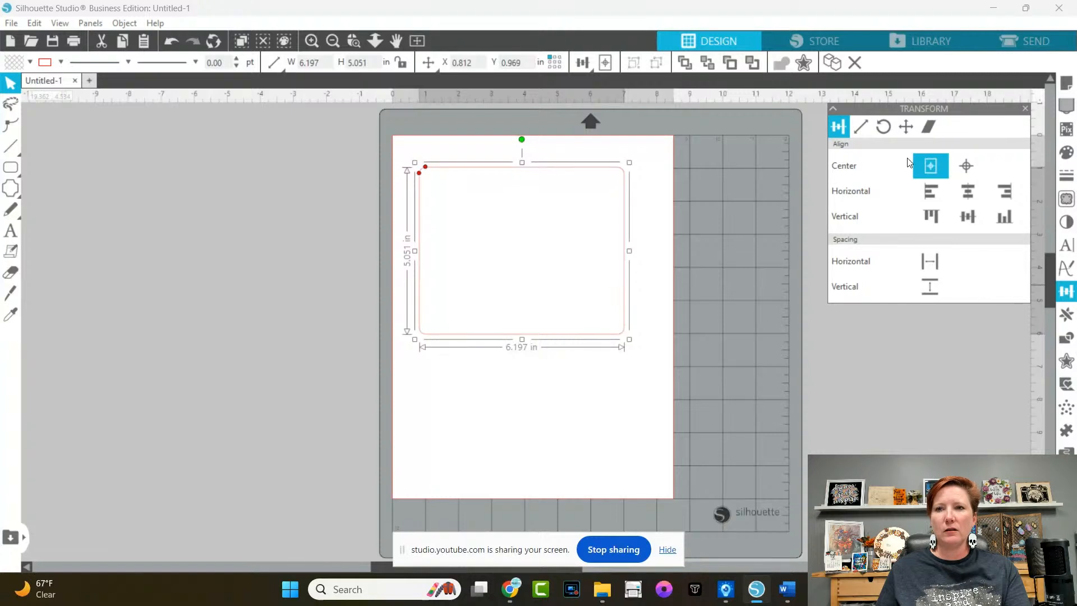
{"action": "left_click", "coordinate": [861, 128]}
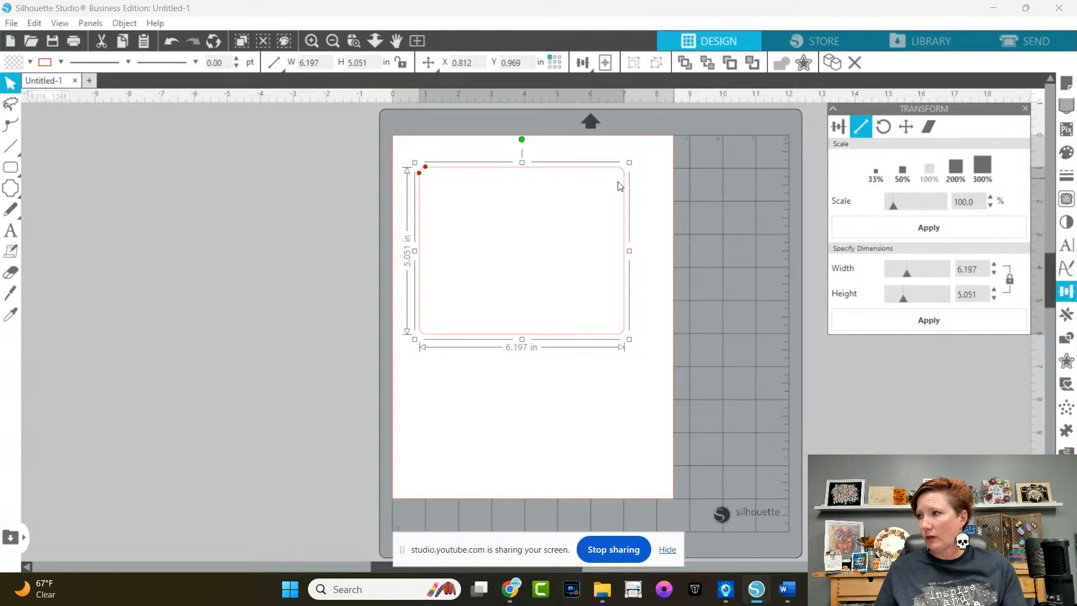
{"action": "double_click", "coordinate": [325, 62]}
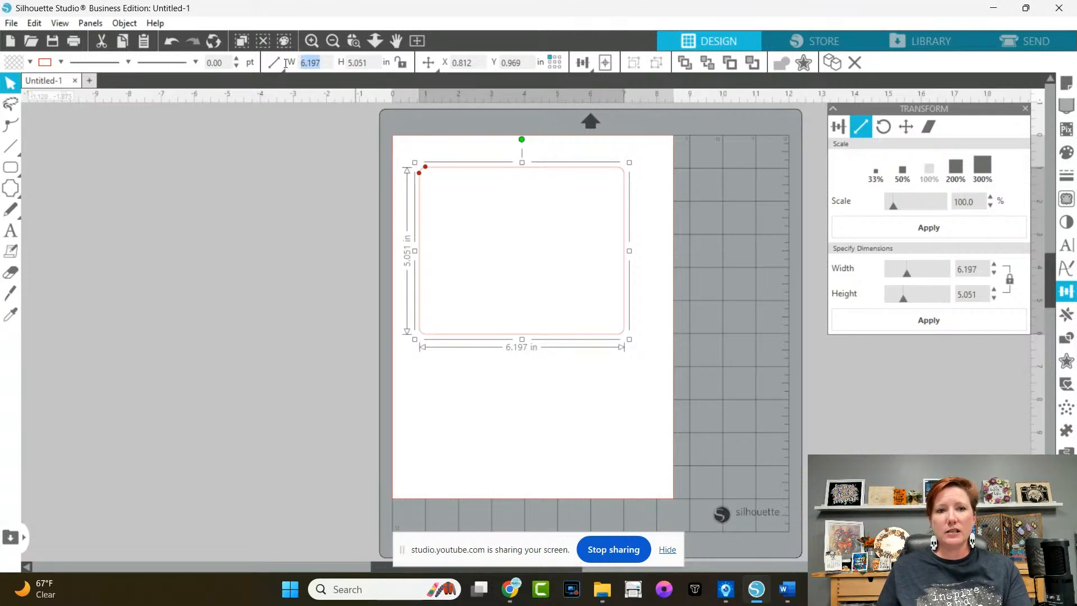
{"action": "type", "text": "5.5"}
{"action": "key", "text": "Tab"}
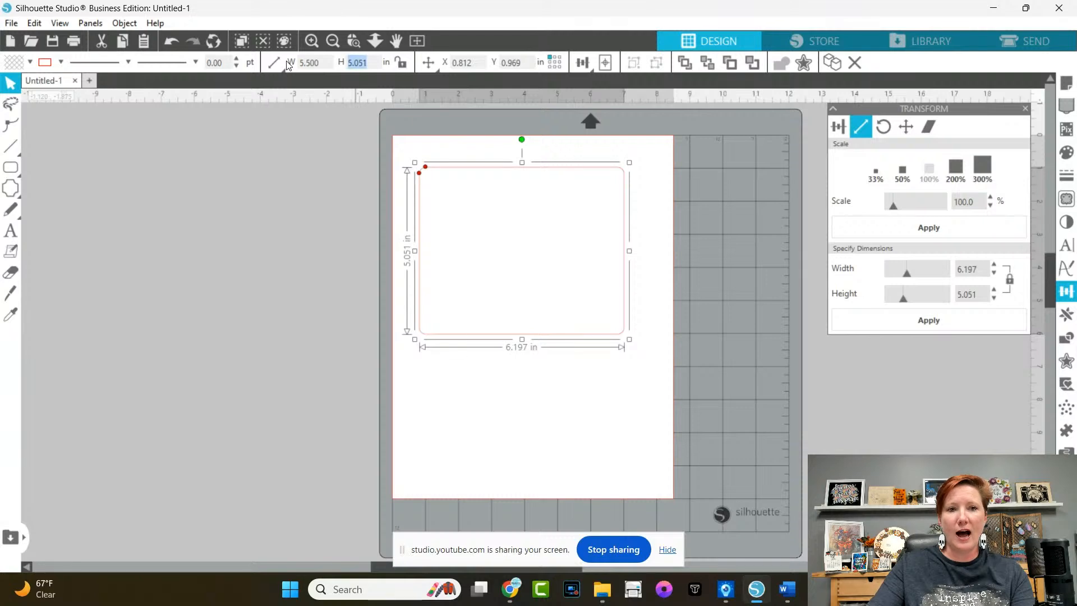
{"action": "type", "text": "5.5"}
{"action": "key", "text": "Return"}
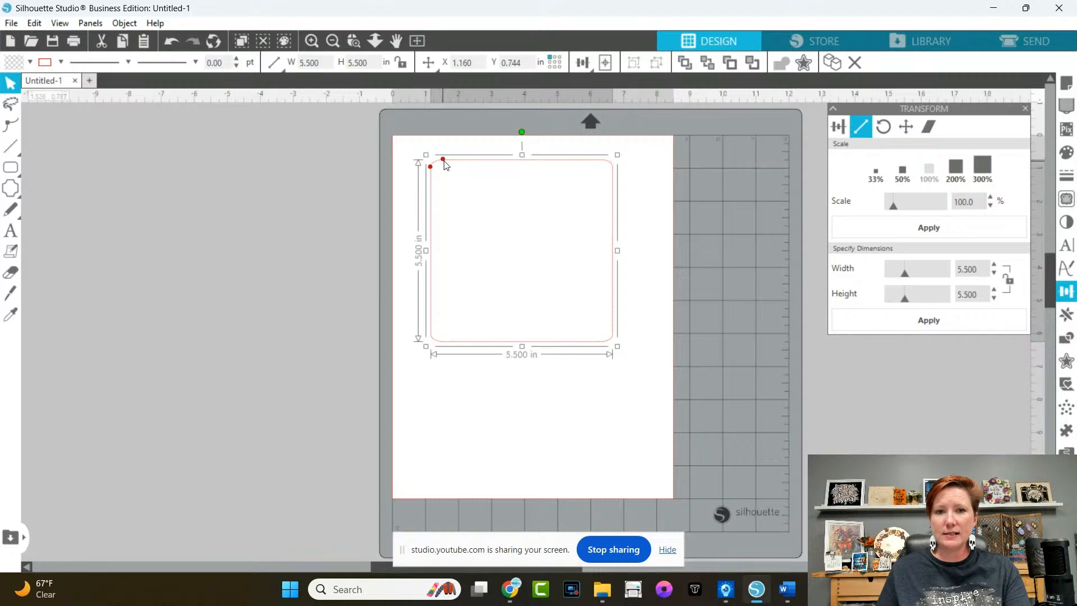
Step: Adjust the corner radius of the 5.5 in square with its corner control points to give moderately rounded corners
{"action": "key", "text": "i"}
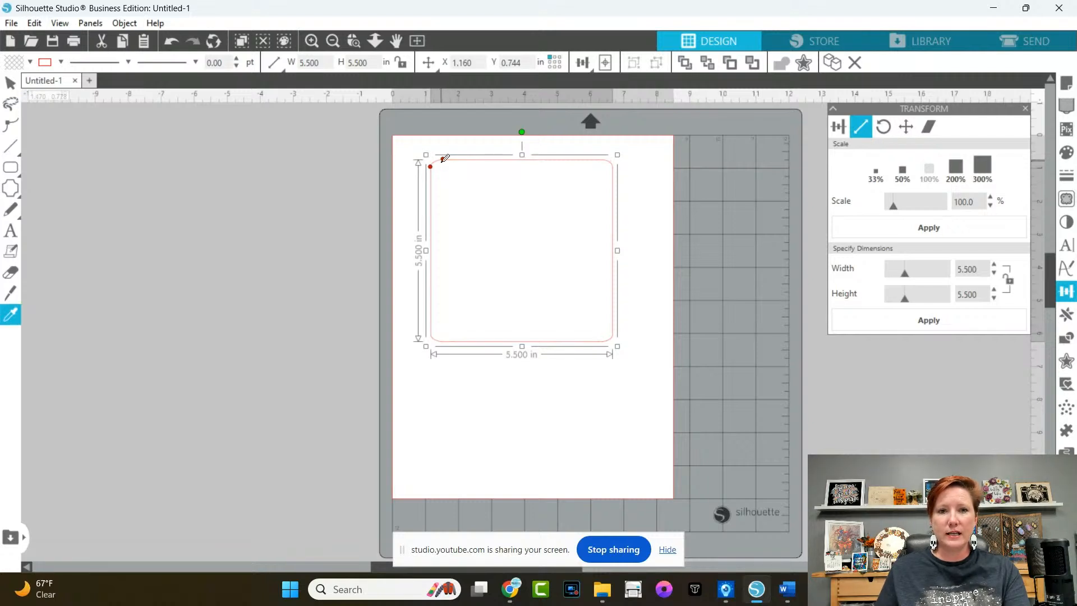
{"action": "key", "text": "v"}
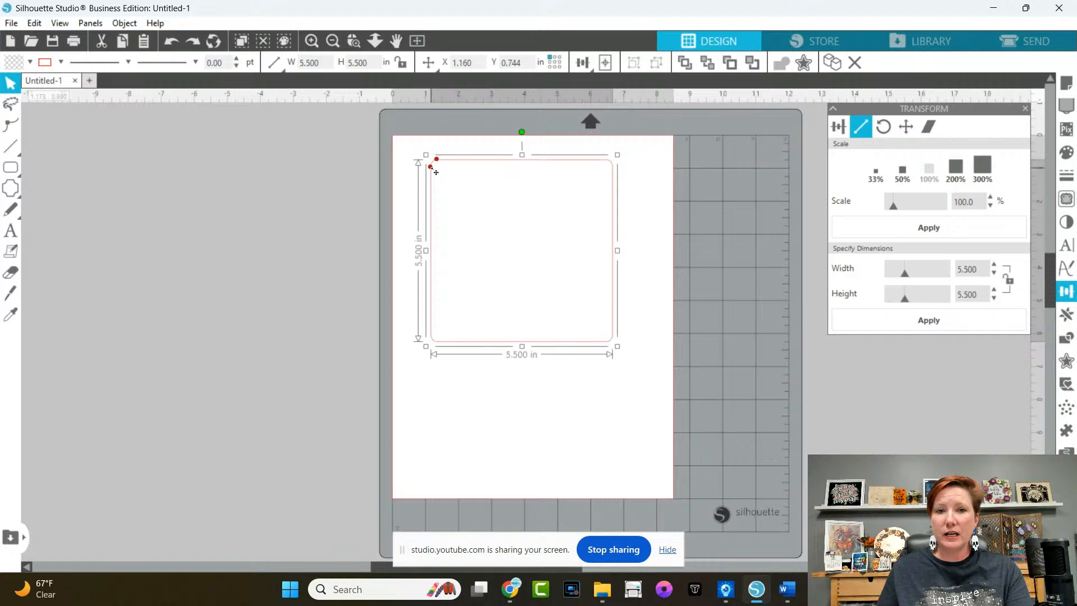
{"action": "left_click_drag", "start_coordinate": [436, 171], "coordinate": [437, 180]}
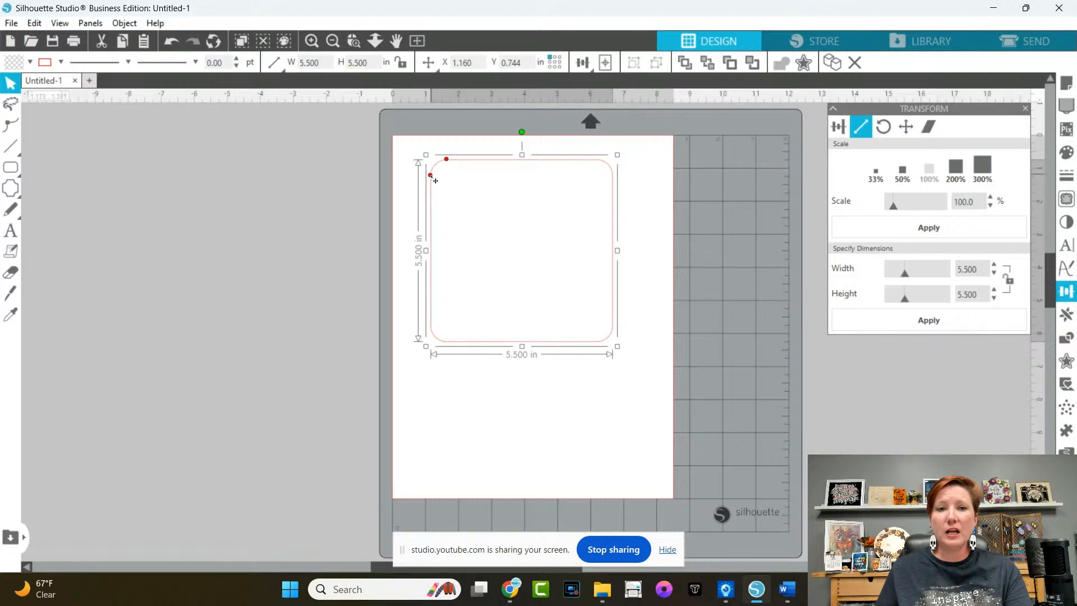
{"action": "left_click_drag", "start_coordinate": [436, 181], "coordinate": [436, 176]}
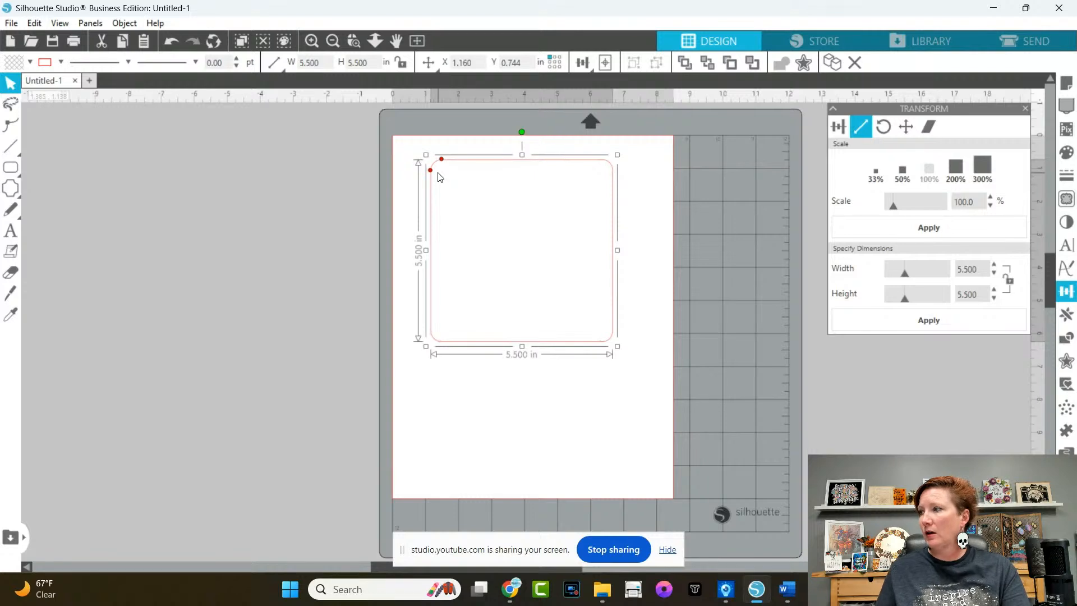
Step: Convert the rounded square to a path and move it to about X 0.57, Y 0.60 in on the page
{"action": "right_click", "coordinate": [490, 164]}
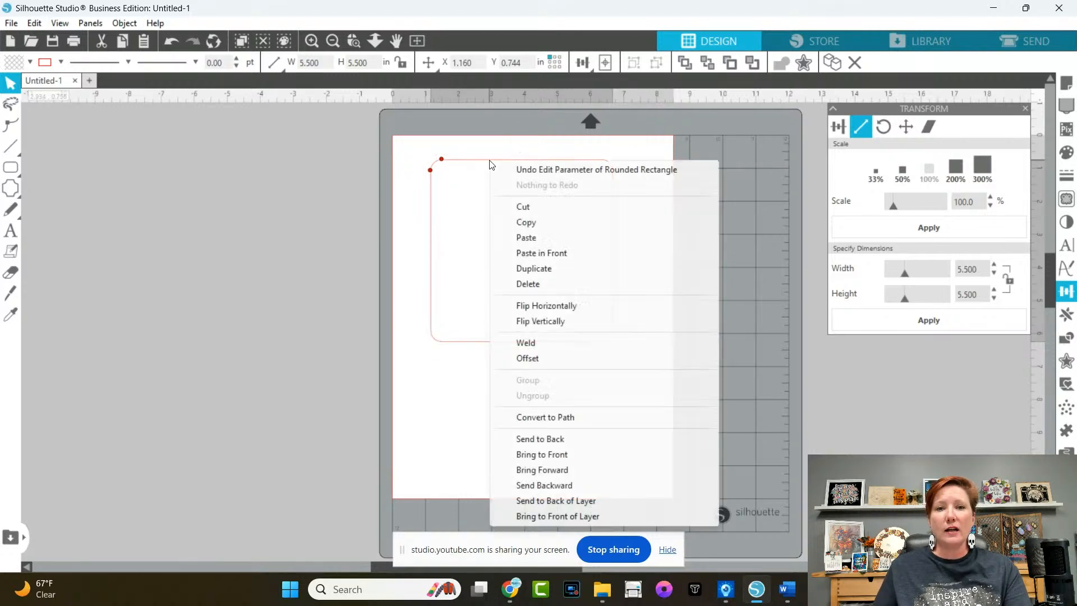
{"action": "left_click", "coordinate": [576, 417]}
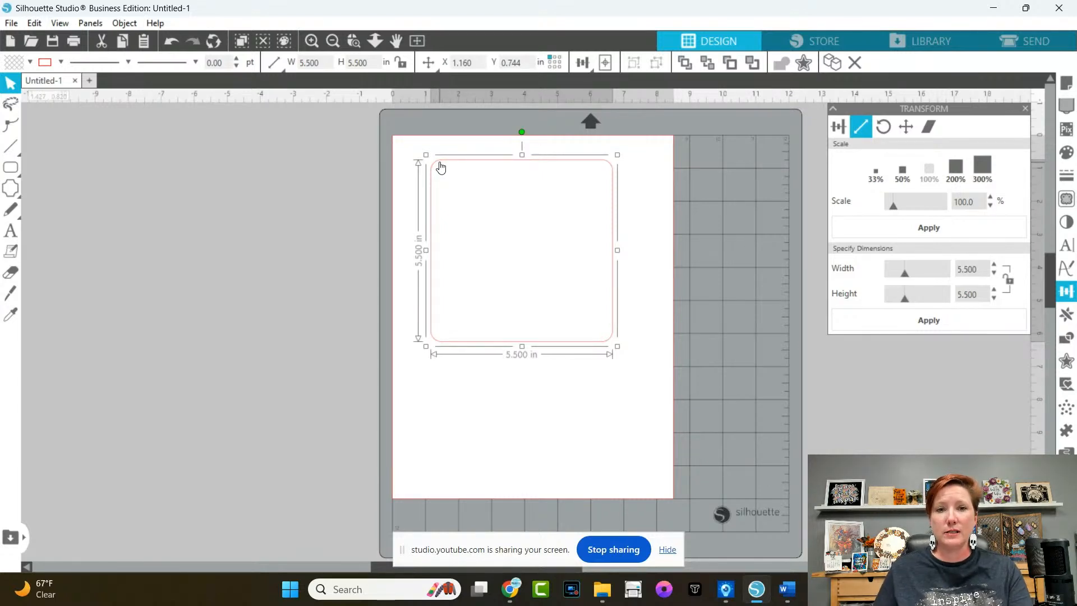
{"action": "left_click_drag", "start_coordinate": [433, 185], "coordinate": [415, 181]}
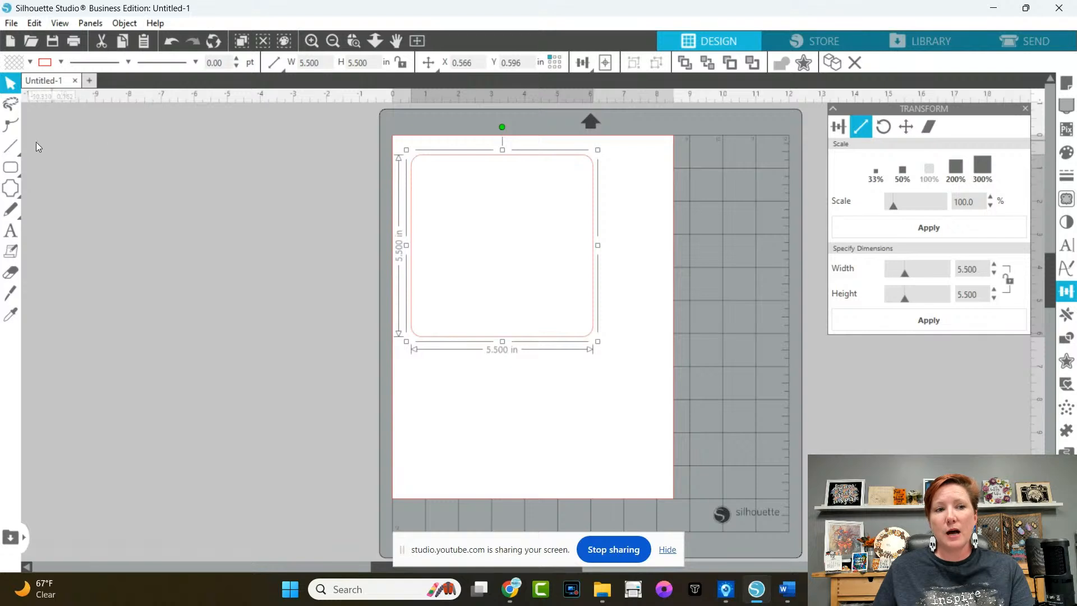
Step: Draw a straight horizontal line about 5.2 in long across the middle of the rounded square
{"action": "mouse_move", "coordinate": [10, 148]}
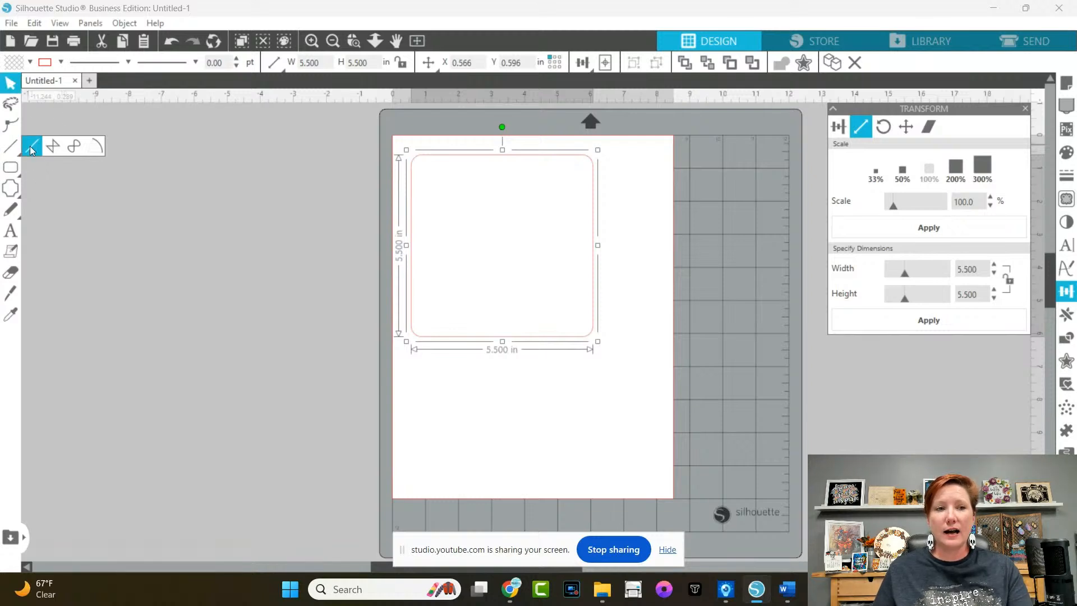
{"action": "left_click", "coordinate": [31, 146]}
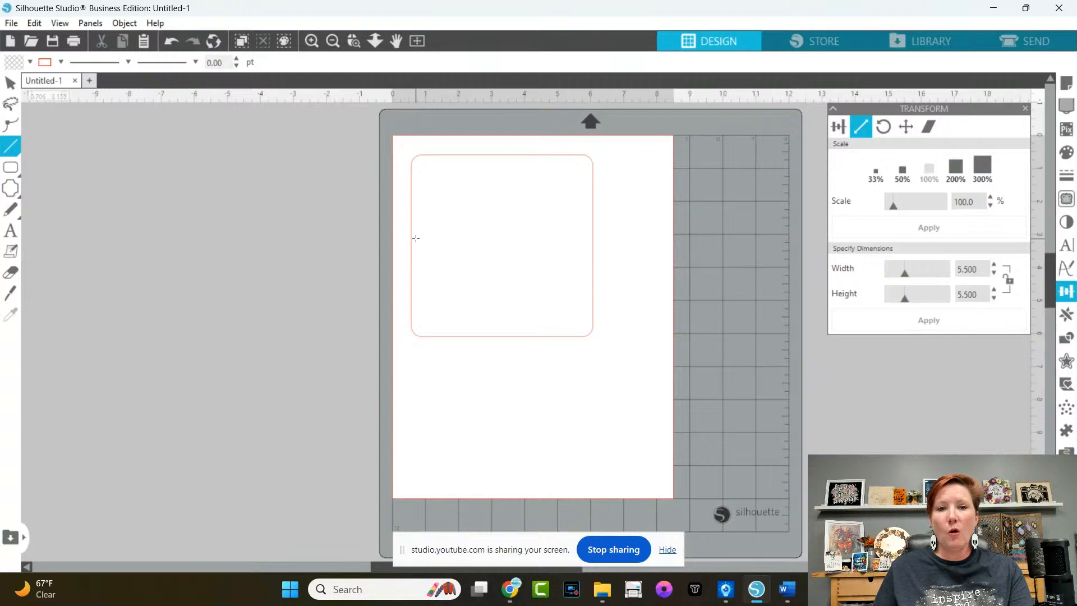
{"action": "mouse_move", "coordinate": [415, 238]}
{"action": "left_mouse_down"}
{"action": "mouse_move", "coordinate": [587, 235]}
{"action": "mouse_move", "coordinate": [563, 154]}
{"action": "left_mouse_up"}
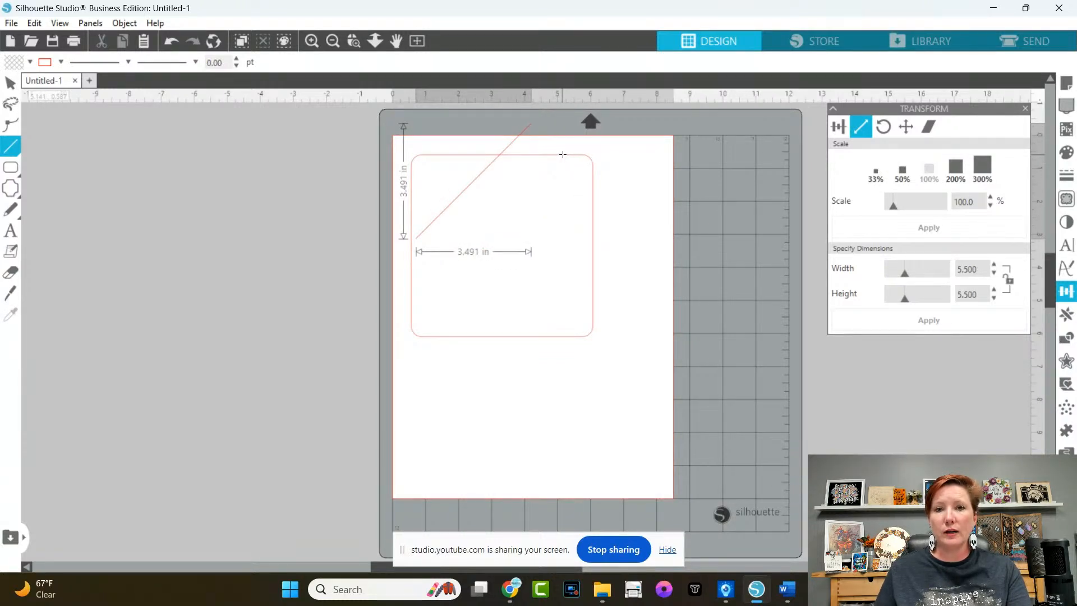
{"action": "mouse_move", "coordinate": [562, 154]}
{"action": "left_mouse_down"}
{"action": "mouse_move", "coordinate": [566, 235]}
{"action": "mouse_move", "coordinate": [513, 325]}
{"action": "mouse_move", "coordinate": [429, 359]}
{"action": "mouse_move", "coordinate": [527, 309]}
{"action": "mouse_move", "coordinate": [561, 250]}
{"action": "mouse_move", "coordinate": [588, 248]}
{"action": "left_mouse_up"}
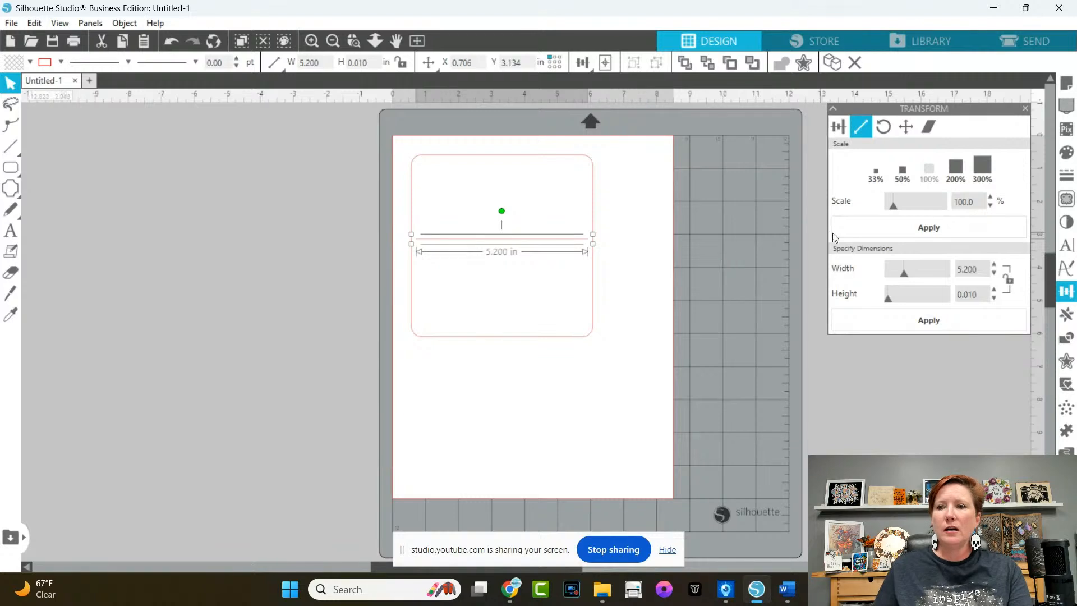
Step: Apply the widely spaced long-dash line style to the horizontal line
{"action": "left_click", "coordinate": [1067, 177]}
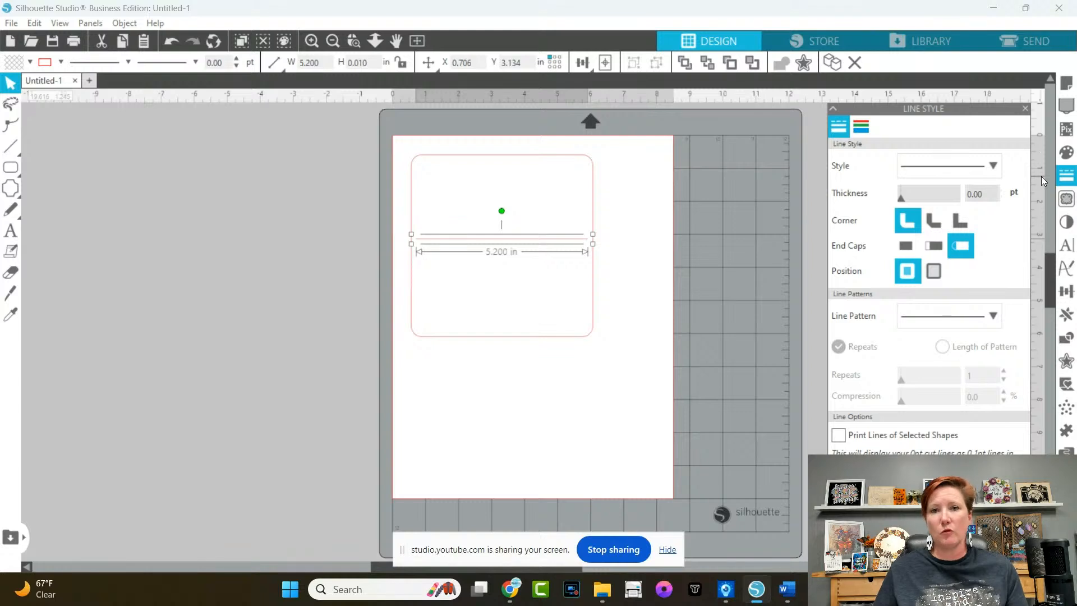
{"action": "left_click", "coordinate": [993, 168]}
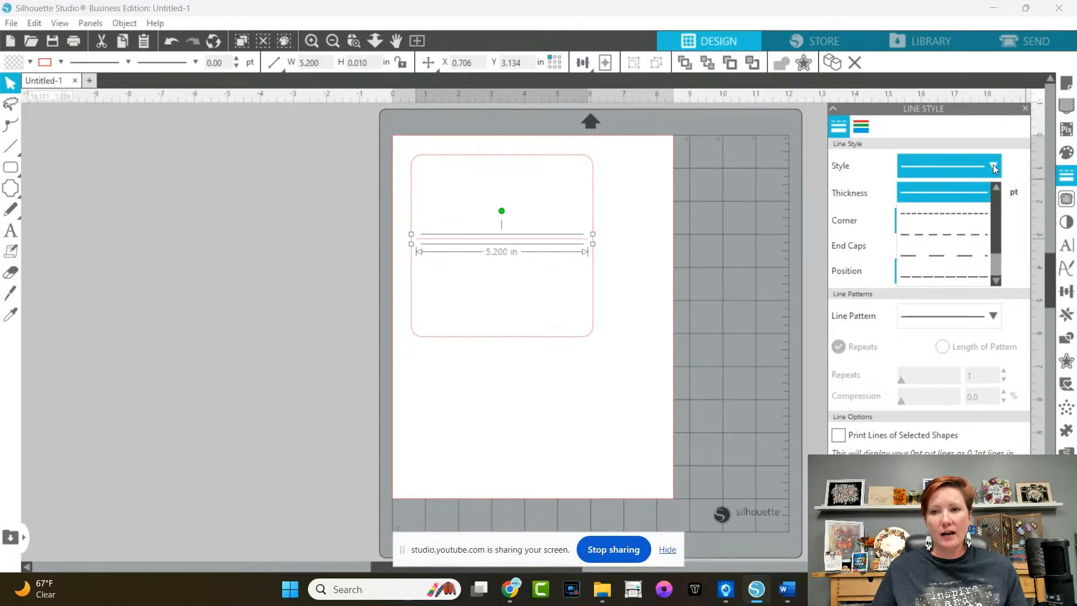
{"action": "left_click", "coordinate": [942, 256]}
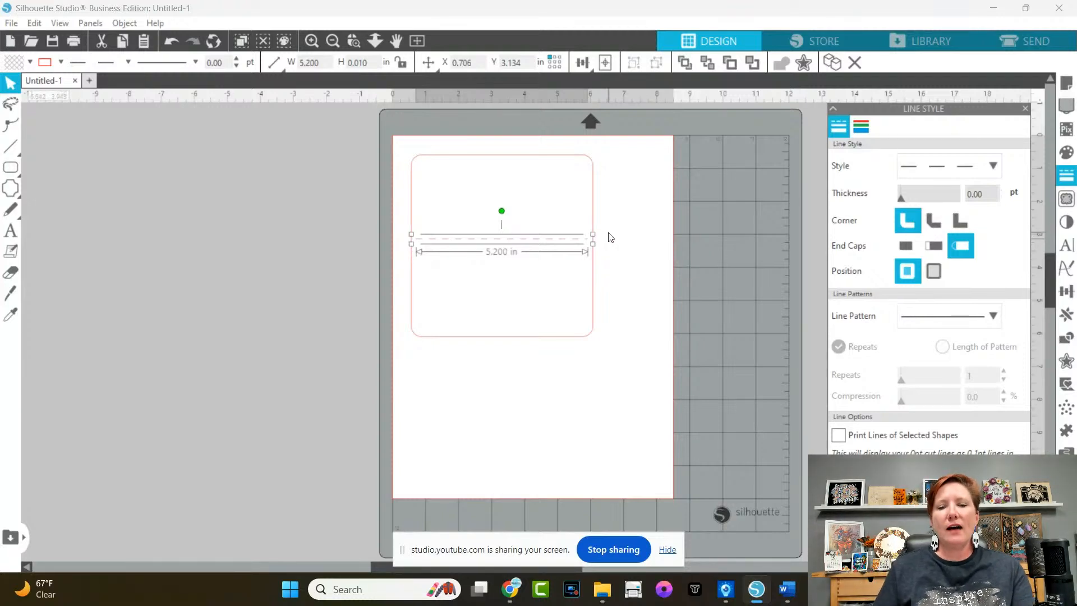
Step: Select the square and the dashed line together, center them on each other, and show the alignment options
{"action": "left_click_drag", "start_coordinate": [389, 186], "coordinate": [478, 286]}
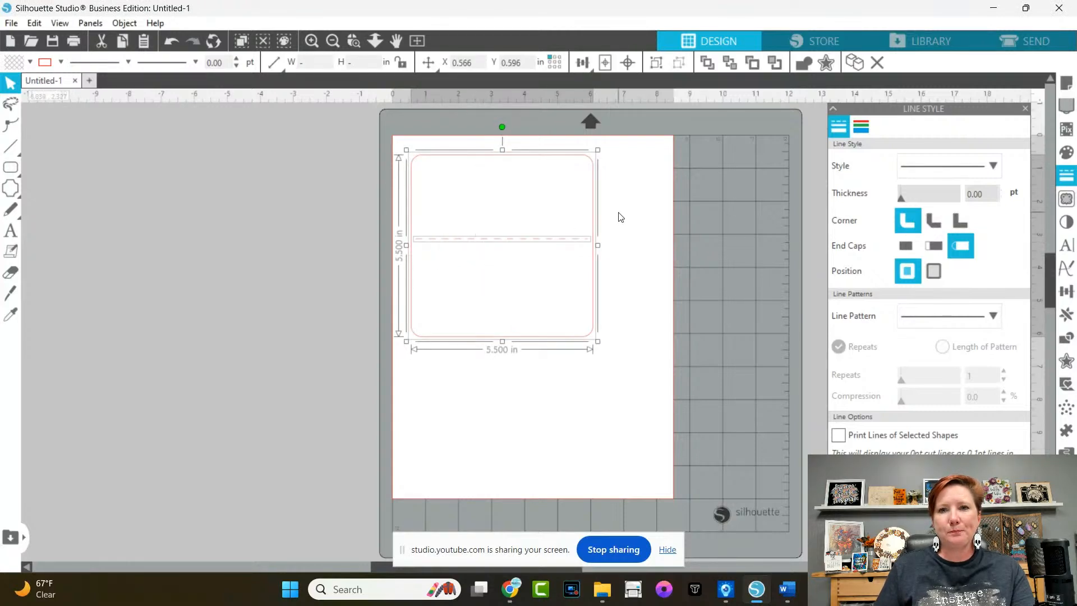
{"action": "key", "text": "ctrl"}
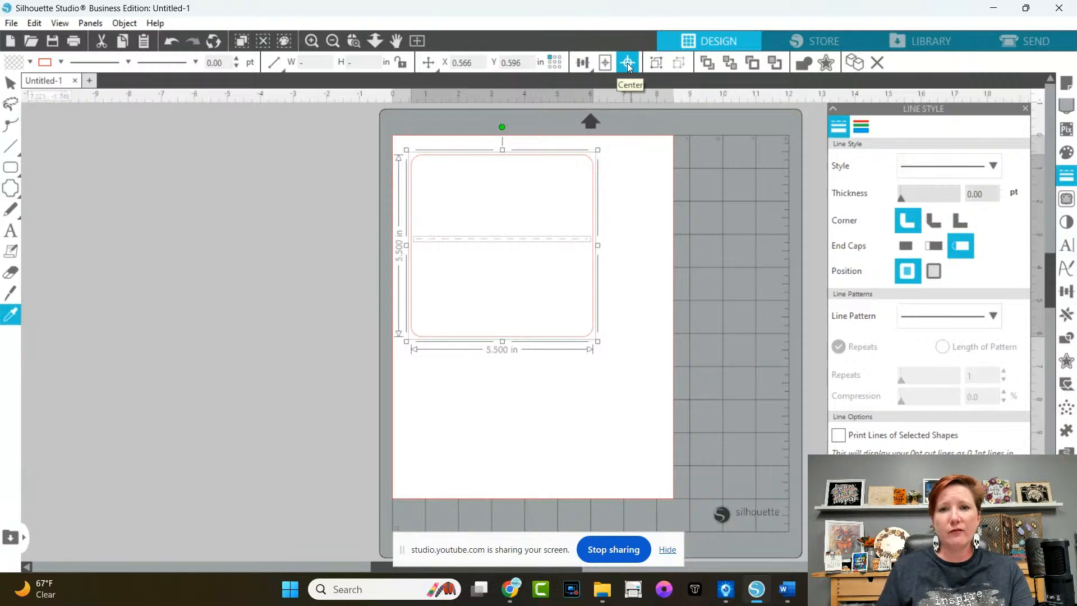
{"action": "mouse_move", "coordinate": [585, 62]}
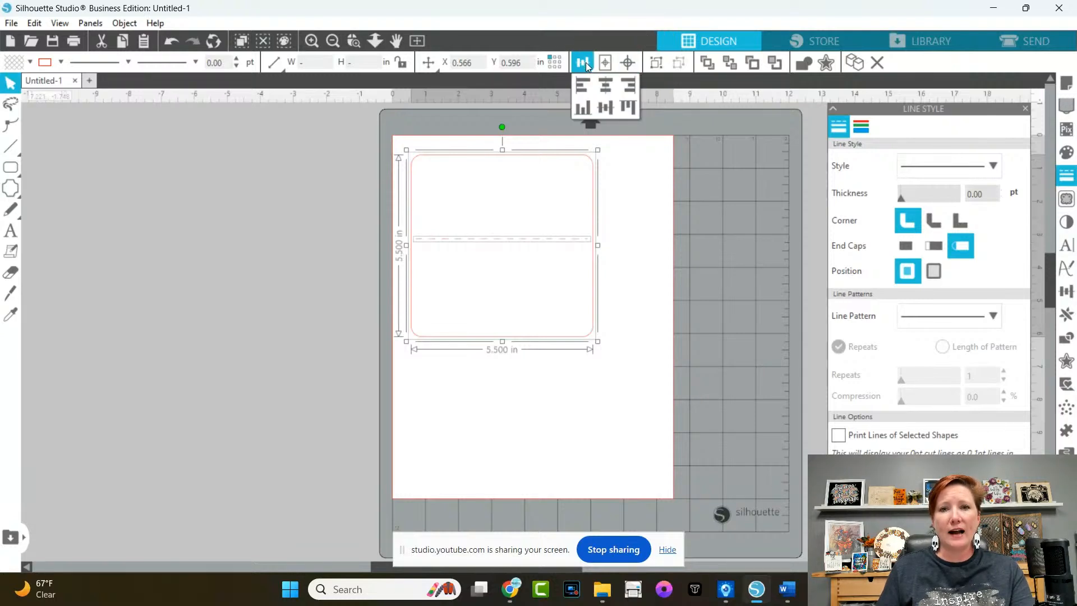
{"action": "left_click", "coordinate": [631, 64]}
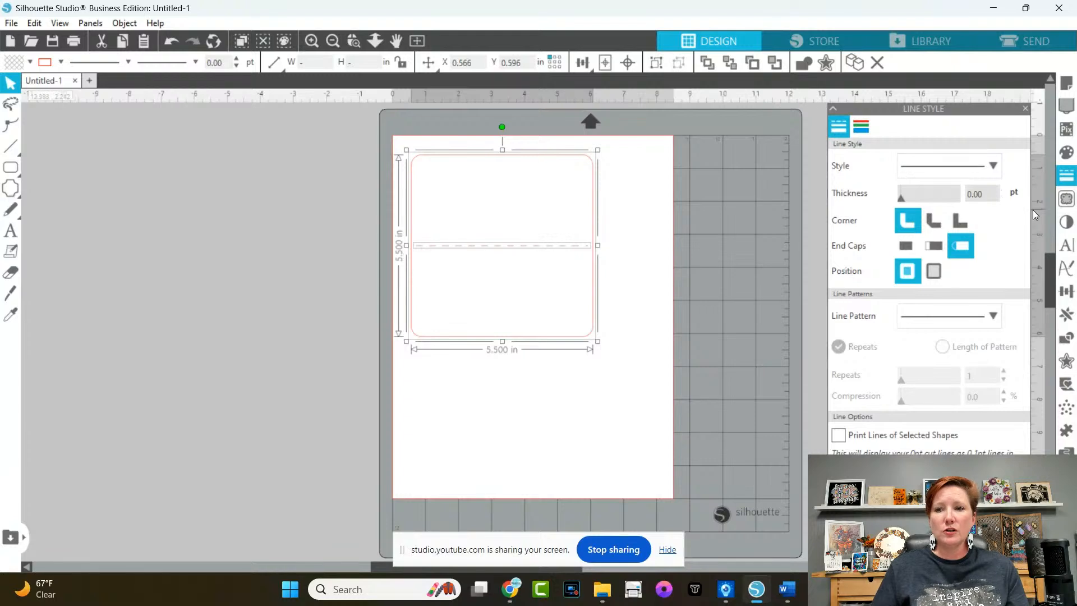
{"action": "left_click", "coordinate": [1066, 292]}
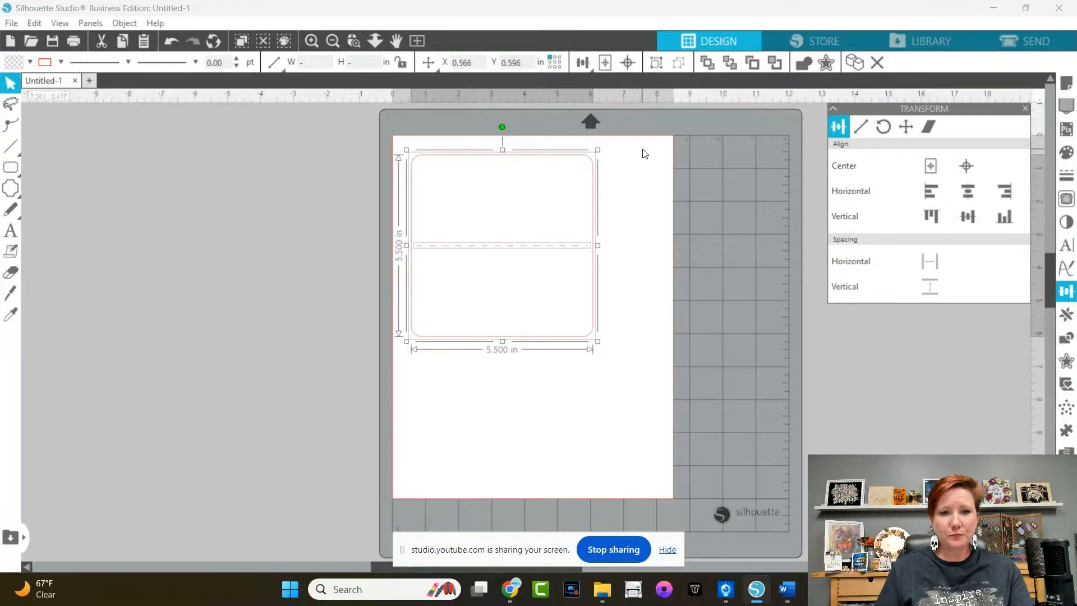
Step: Search the design library for "fall blessing"
{"action": "left_click", "coordinate": [634, 226]}
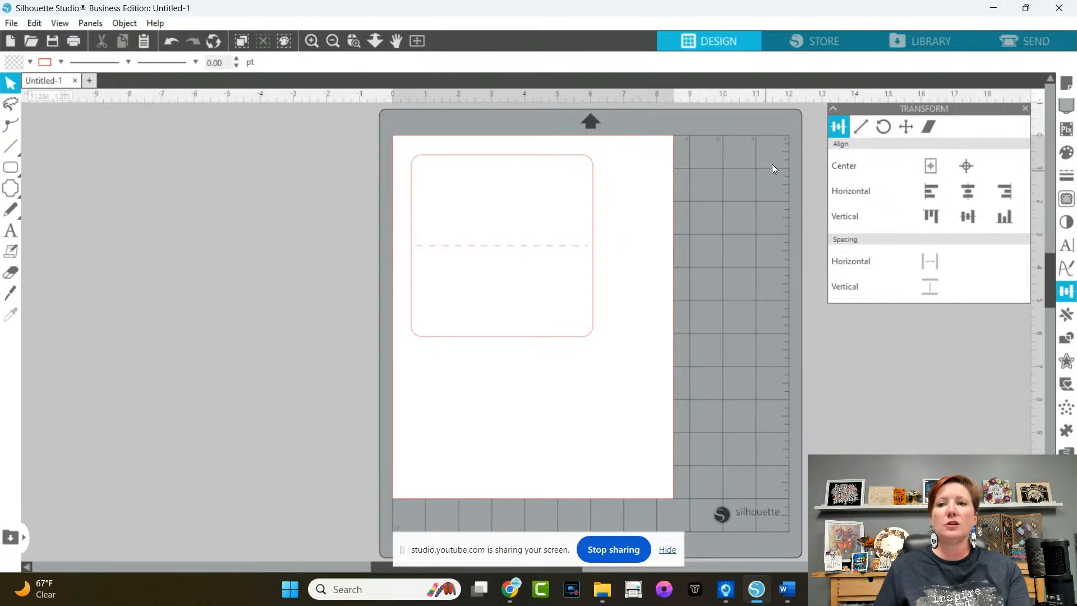
{"action": "left_click", "coordinate": [930, 41]}
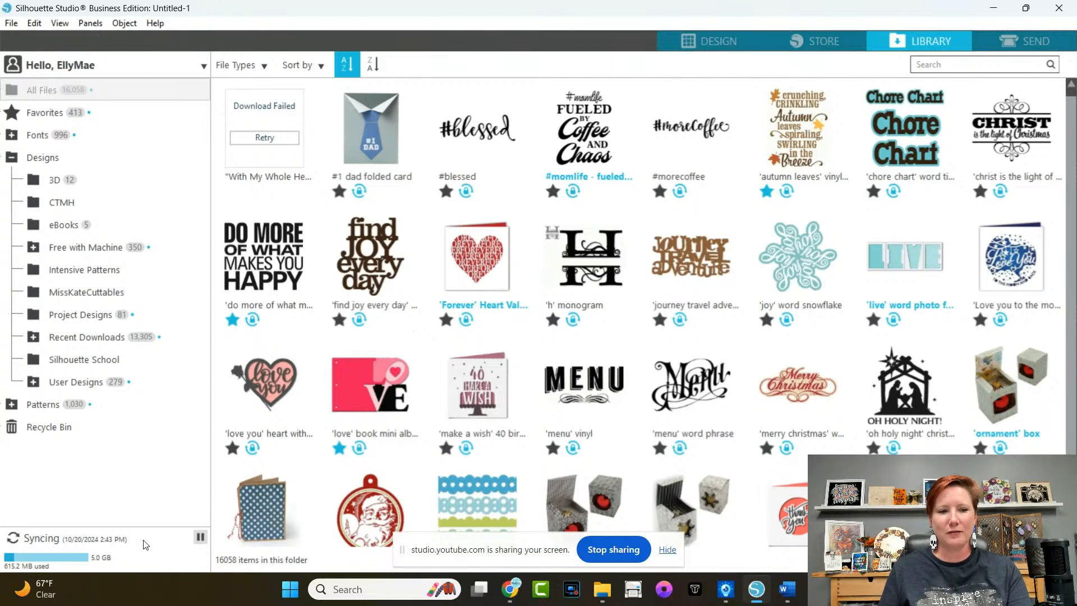
{"action": "left_click", "coordinate": [953, 63]}
{"action": "type", "text": "fall blessing"}
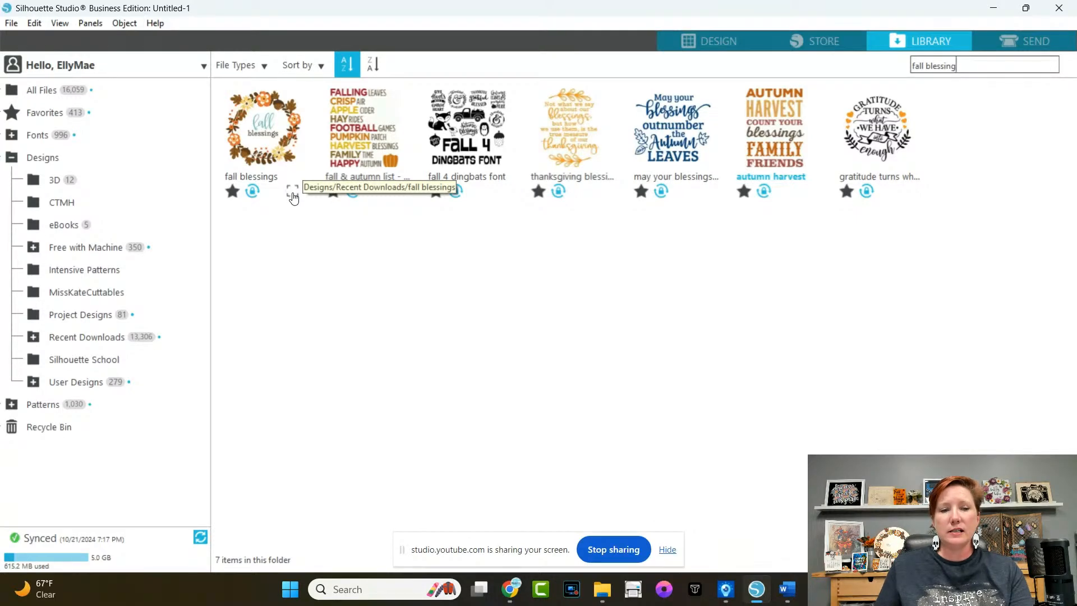
Step: Preview the fall blessings wreath design in the library and add it to the current document
{"action": "left_click", "coordinate": [292, 194]}
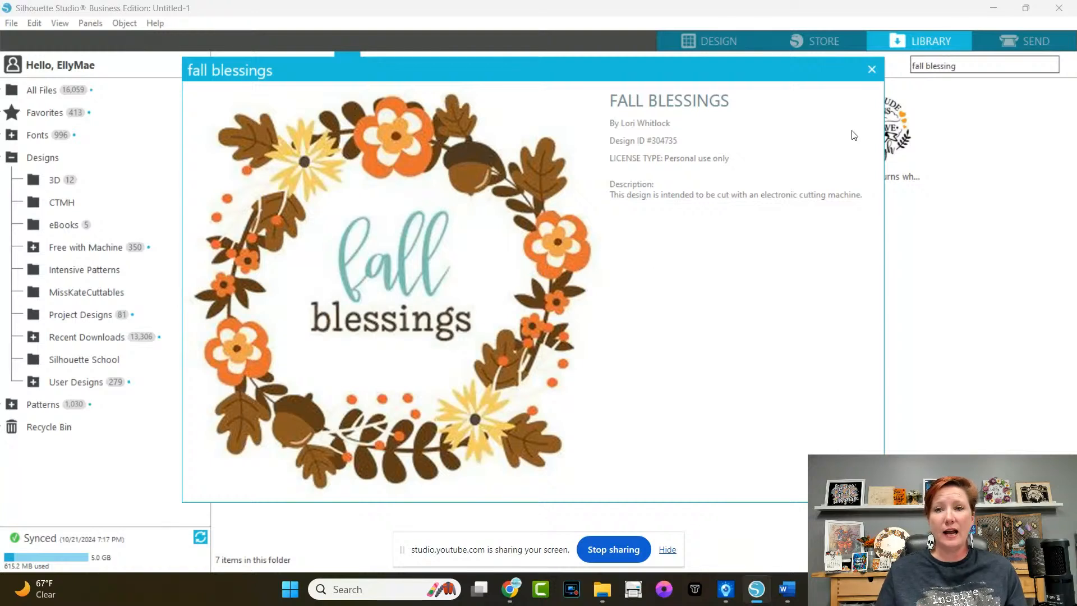
{"action": "left_click", "coordinate": [871, 70]}
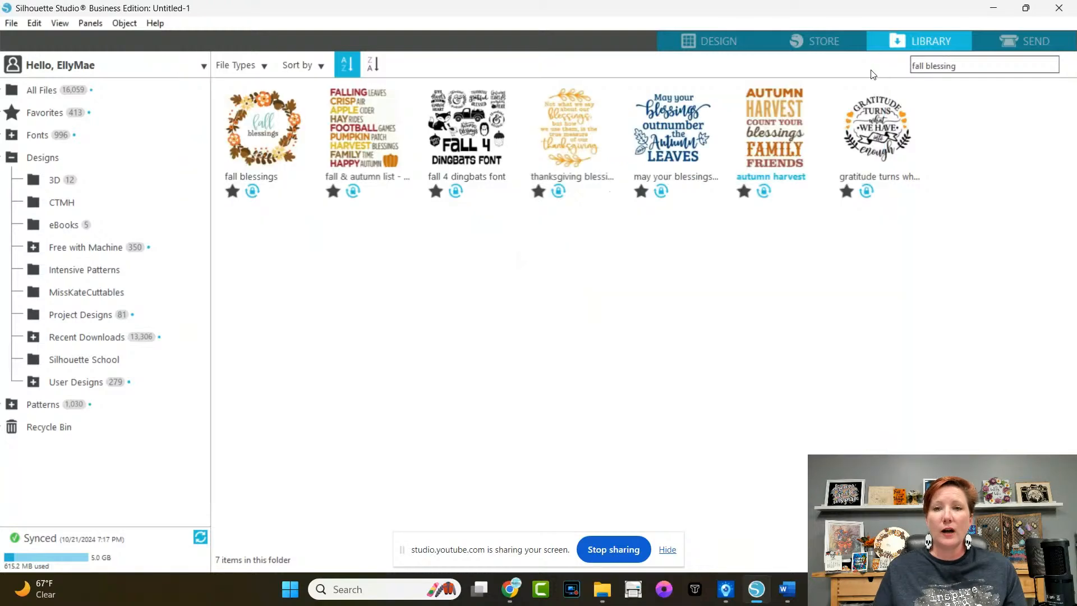
{"action": "double_click", "coordinate": [282, 149]}
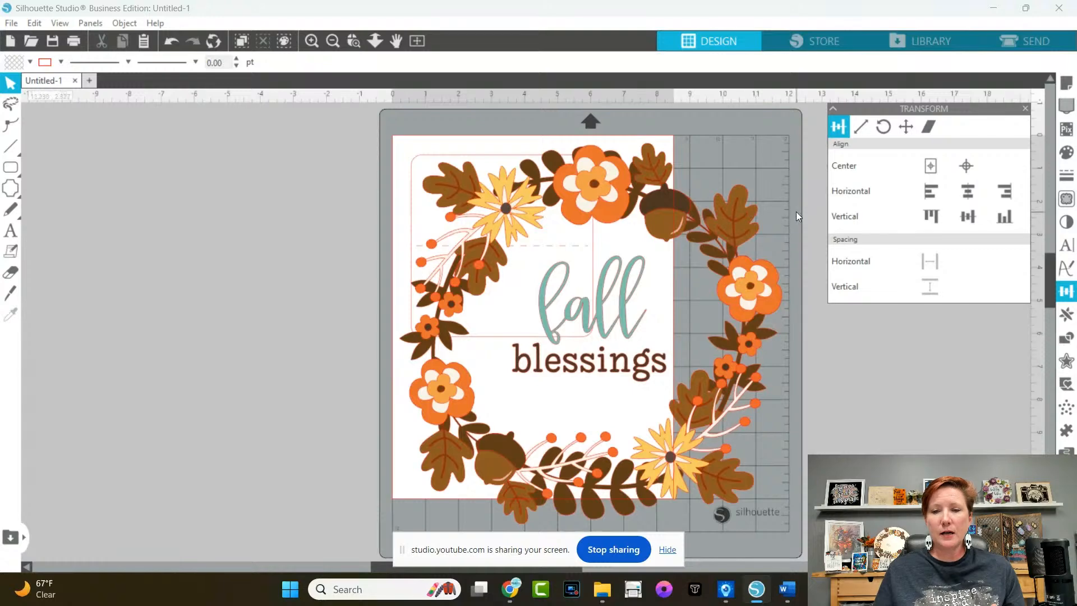
{"action": "left_click", "coordinate": [719, 317]}
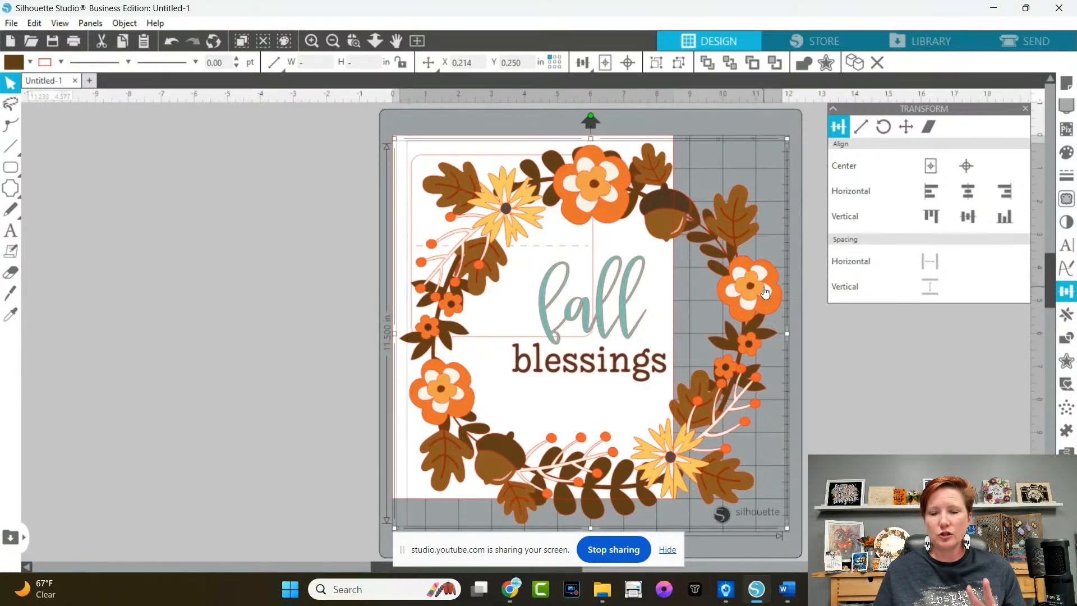
{"action": "left_click_drag", "start_coordinate": [765, 291], "coordinate": [339, 269]}
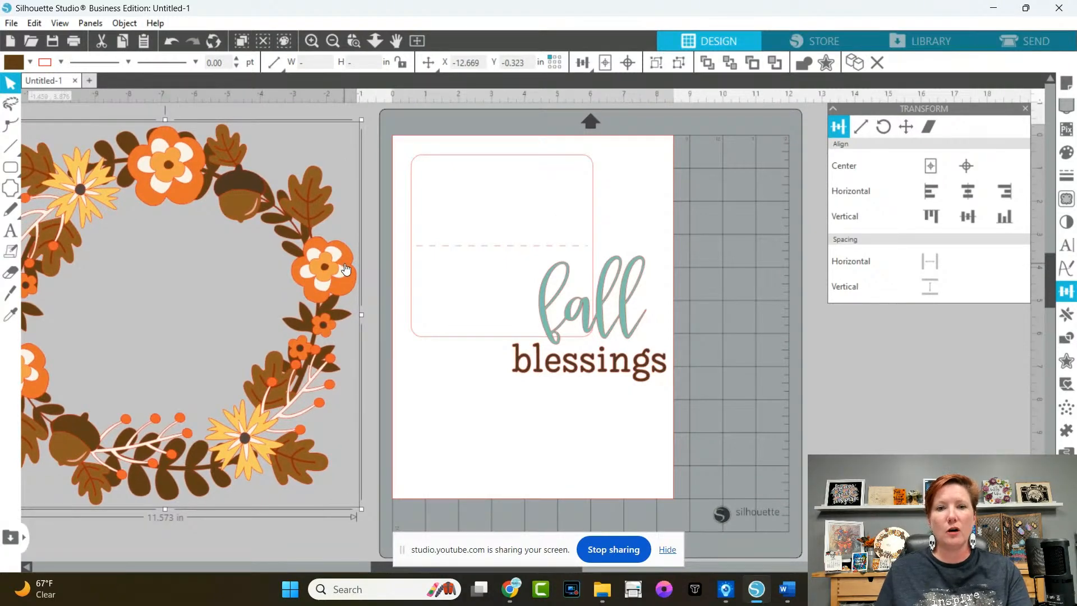
{"action": "key", "text": "i"}
{"action": "key", "text": "ctrl+z"}
{"action": "key", "text": "ctrl+z"}
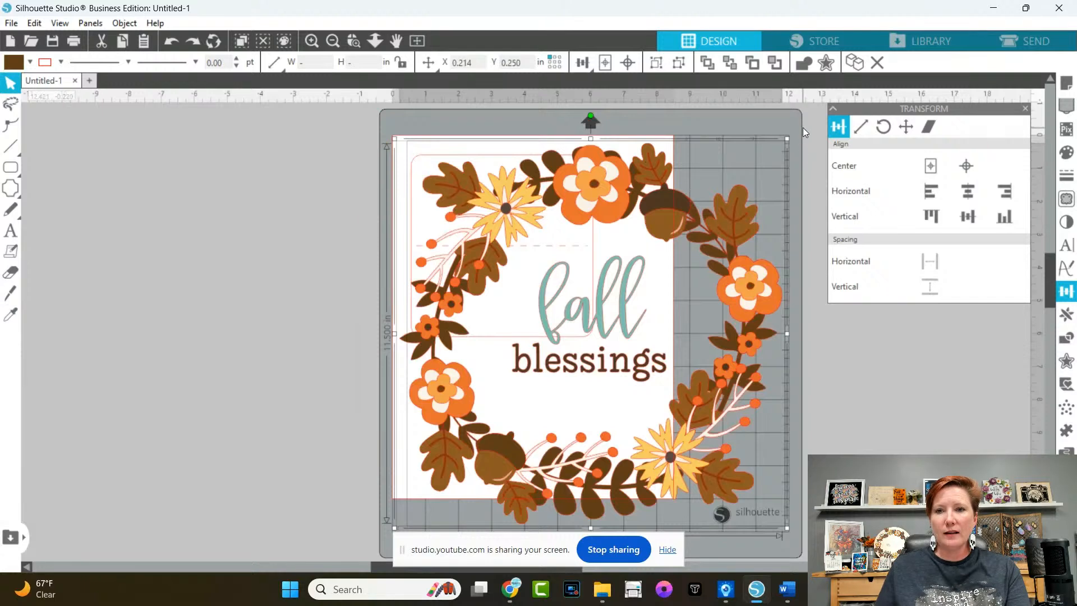
Step: Move the wreath together with the words "fall" and "blessings" off the page beside the mat and group them
{"action": "left_click_drag", "start_coordinate": [809, 130], "coordinate": [714, 308]}
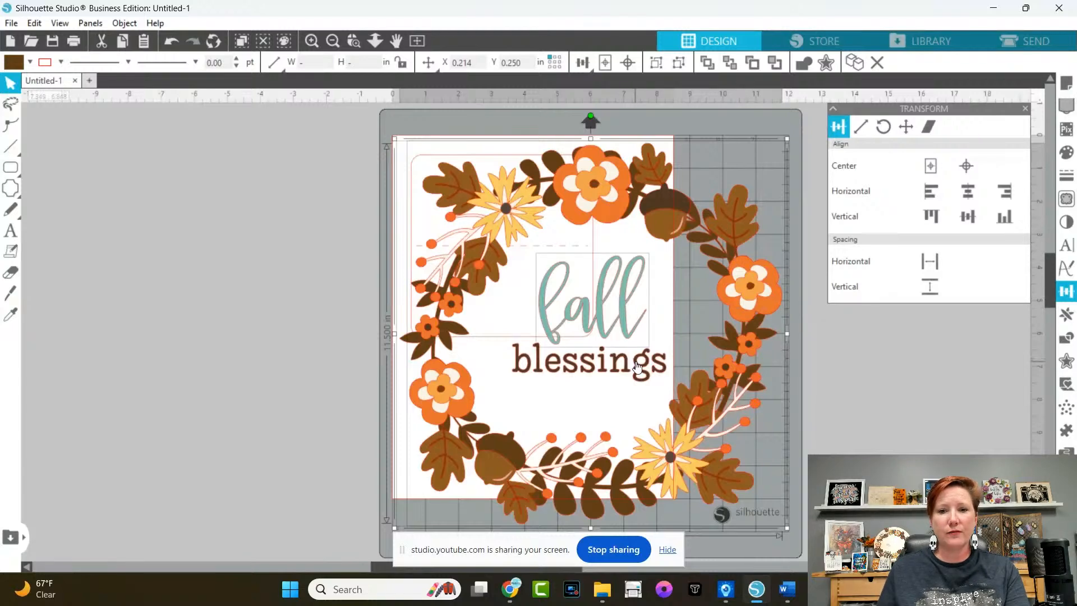
{"action": "left_click_drag", "start_coordinate": [637, 368], "coordinate": [216, 355]}
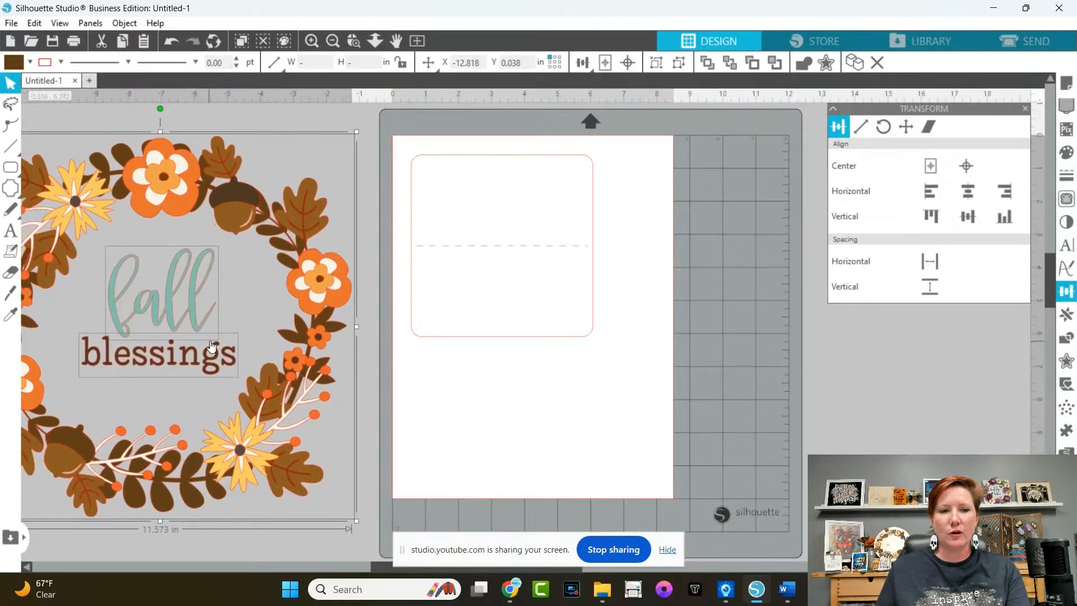
{"action": "right_click", "coordinate": [177, 191]}
{"action": "left_click", "coordinate": [234, 395]}
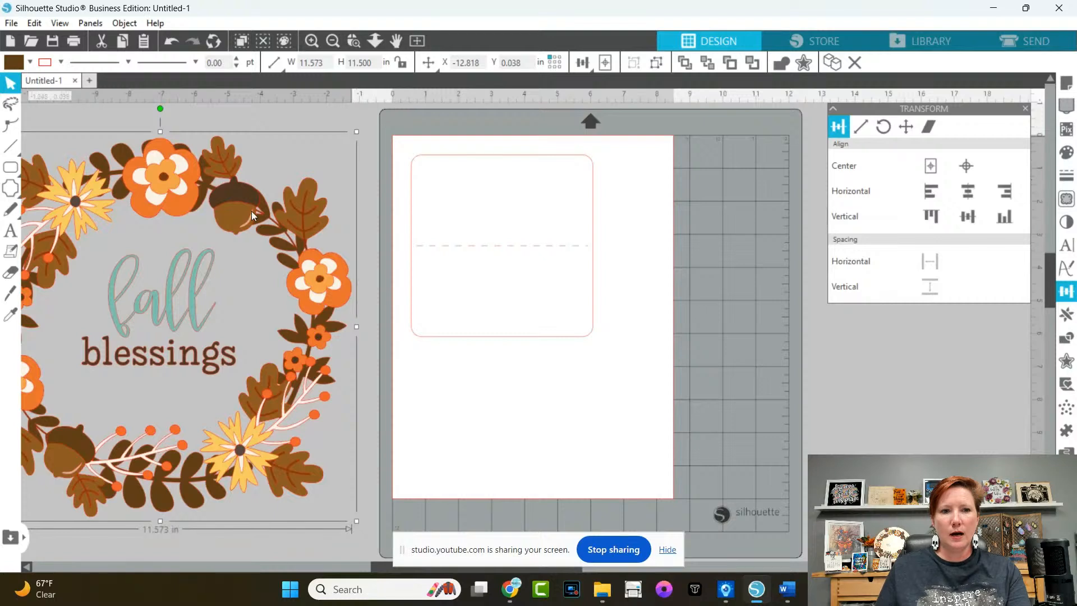
Step: Scale the grouped wreath design down proportionally to about 3.73 by 3.70 in and place it beside the mat at about X -4.48, Y 1.36 in
{"action": "left_click_drag", "start_coordinate": [356, 132], "coordinate": [318, 184]}
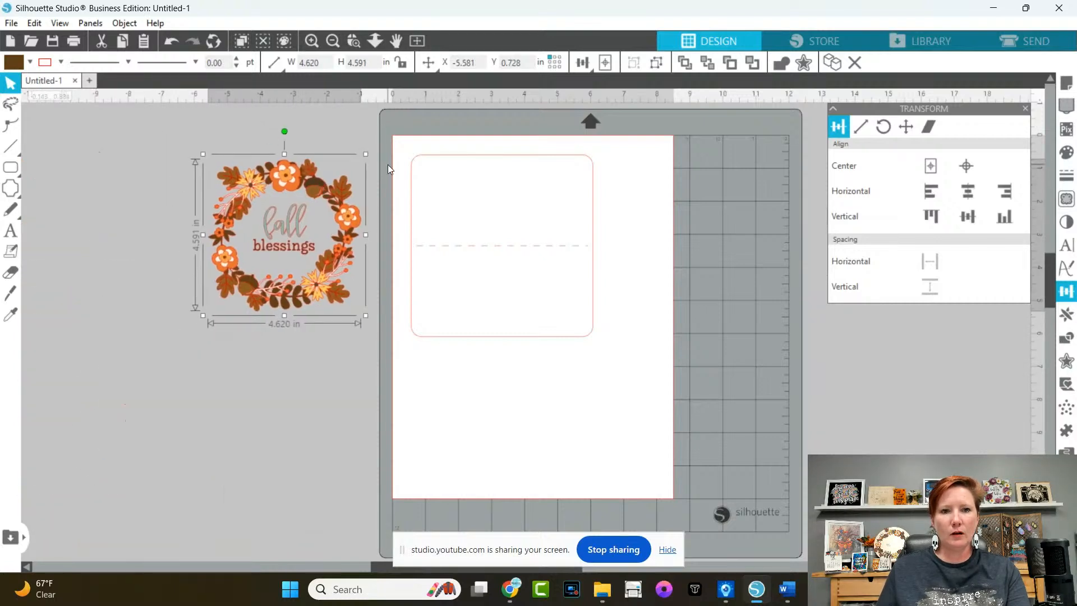
{"action": "left_click_drag", "start_coordinate": [365, 153], "coordinate": [335, 180]}
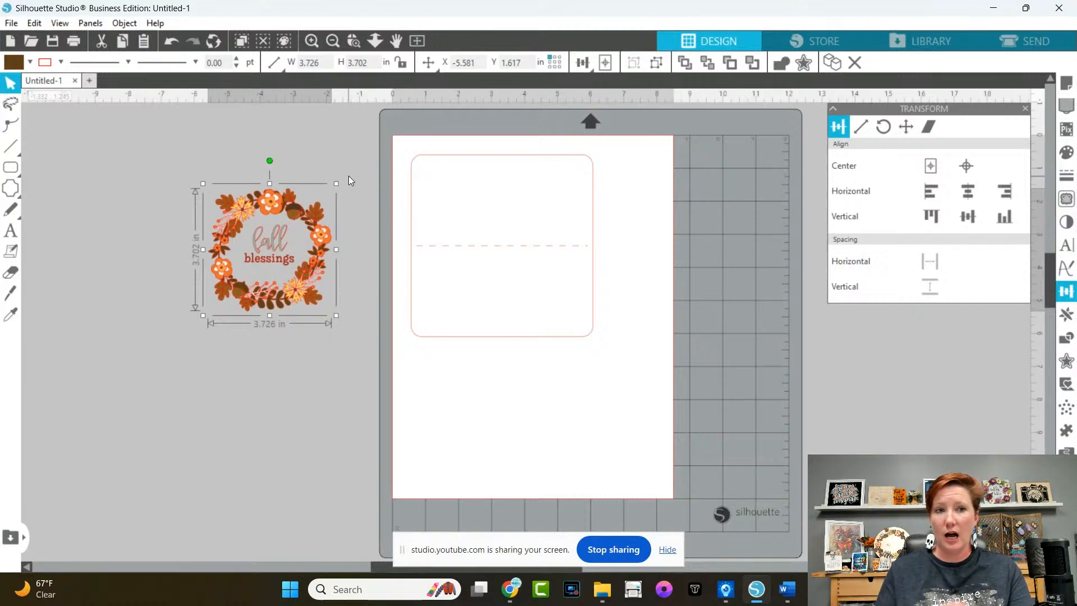
{"action": "left_click", "coordinate": [172, 40]}
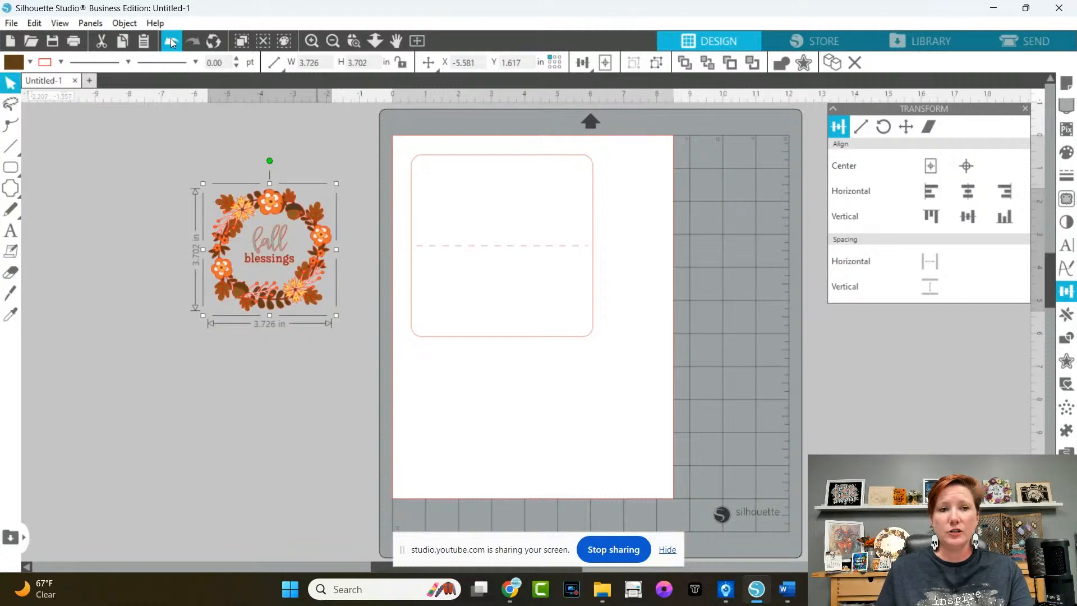
{"action": "left_click", "coordinate": [171, 43]}
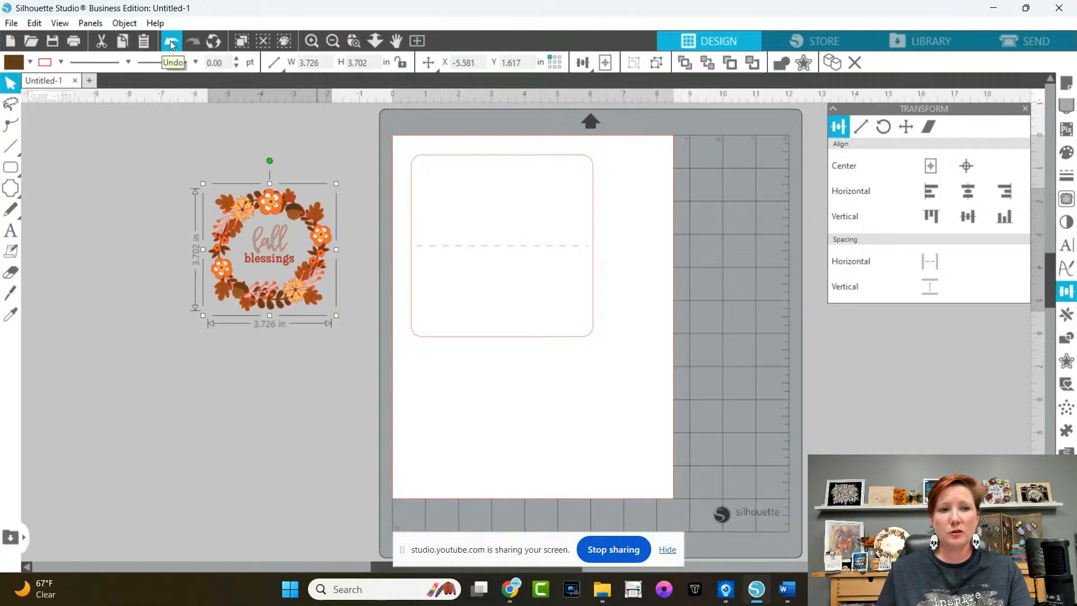
{"action": "left_click_drag", "start_coordinate": [249, 206], "coordinate": [285, 197]}
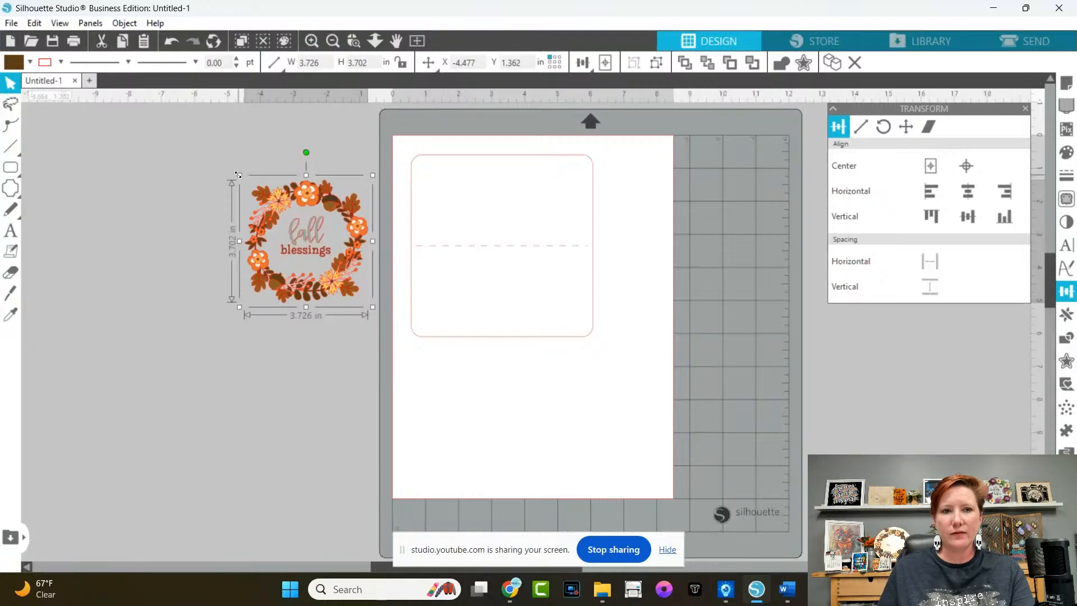
Step: Set the line color of the grouped wreath design to transparent to remove its red outlines
{"action": "left_click", "coordinate": [354, 42]}
{"action": "left_click_drag", "start_coordinate": [220, 133], "coordinate": [401, 339]}
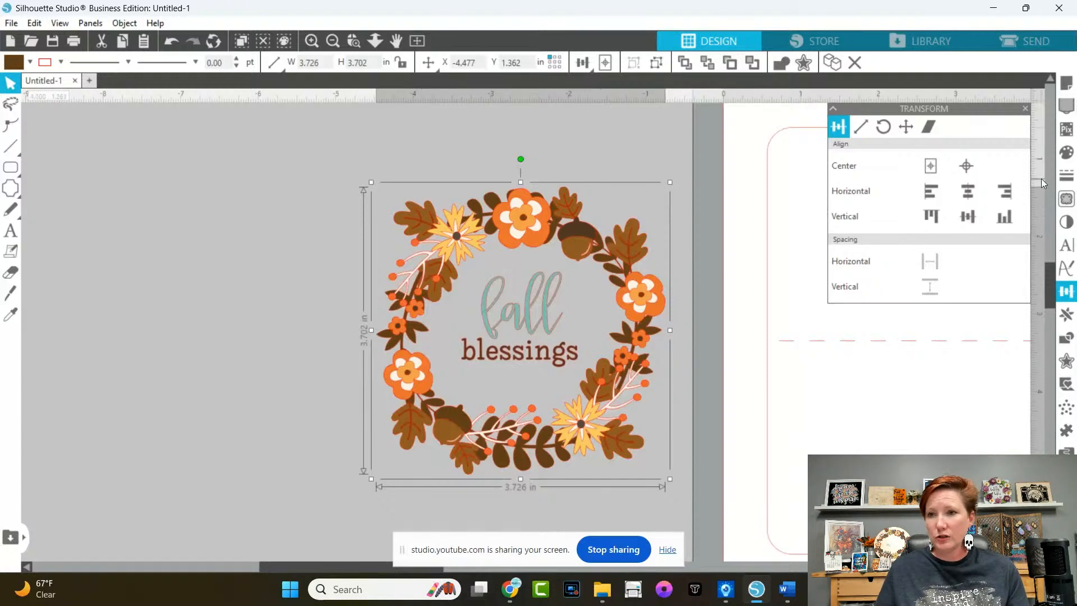
{"action": "left_click", "coordinate": [1066, 175]}
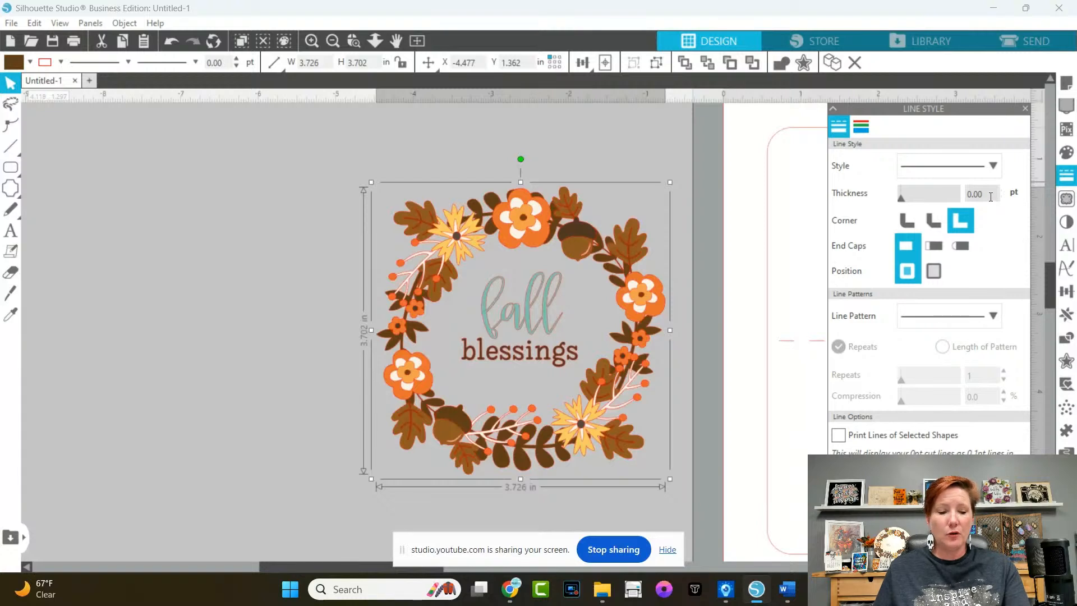
{"action": "key", "text": "ctrl"}
{"action": "key", "text": "ctrl"}
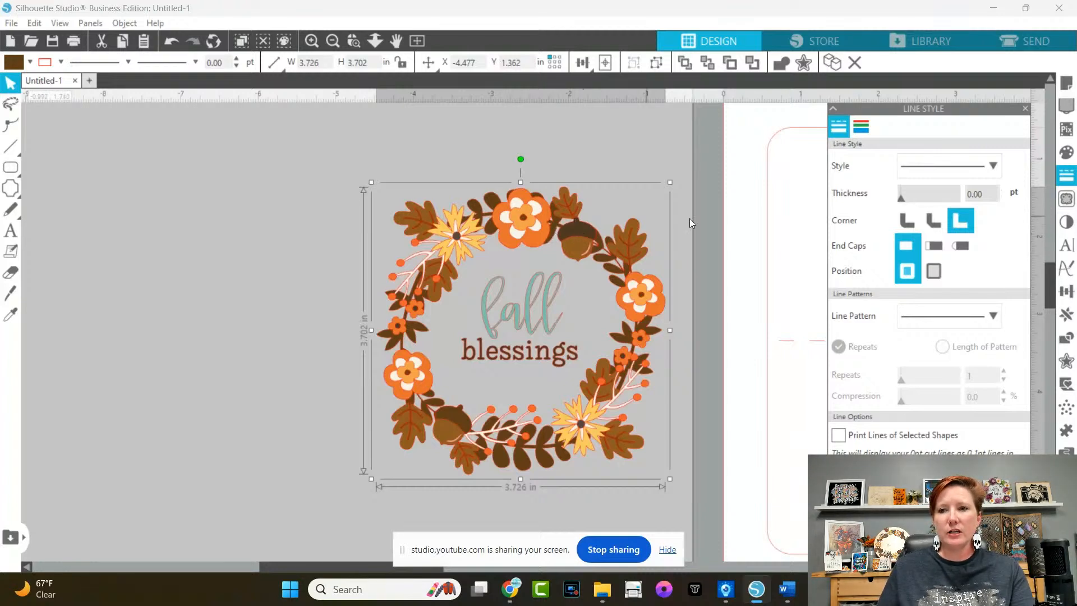
{"action": "left_click", "coordinate": [986, 194]}
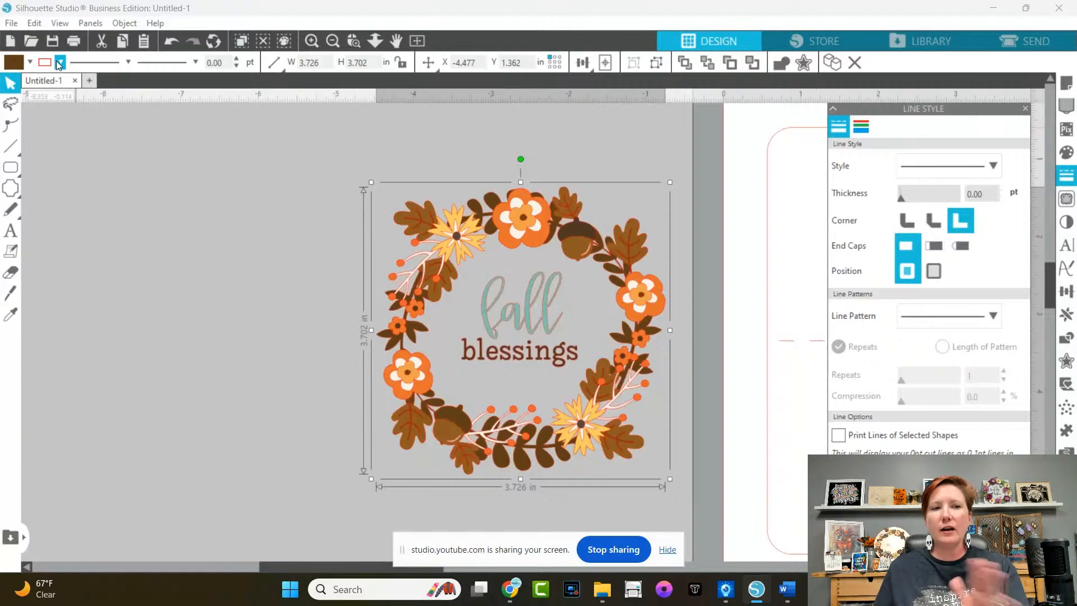
{"action": "left_click", "coordinate": [861, 133]}
{"action": "left_click", "coordinate": [862, 133]}
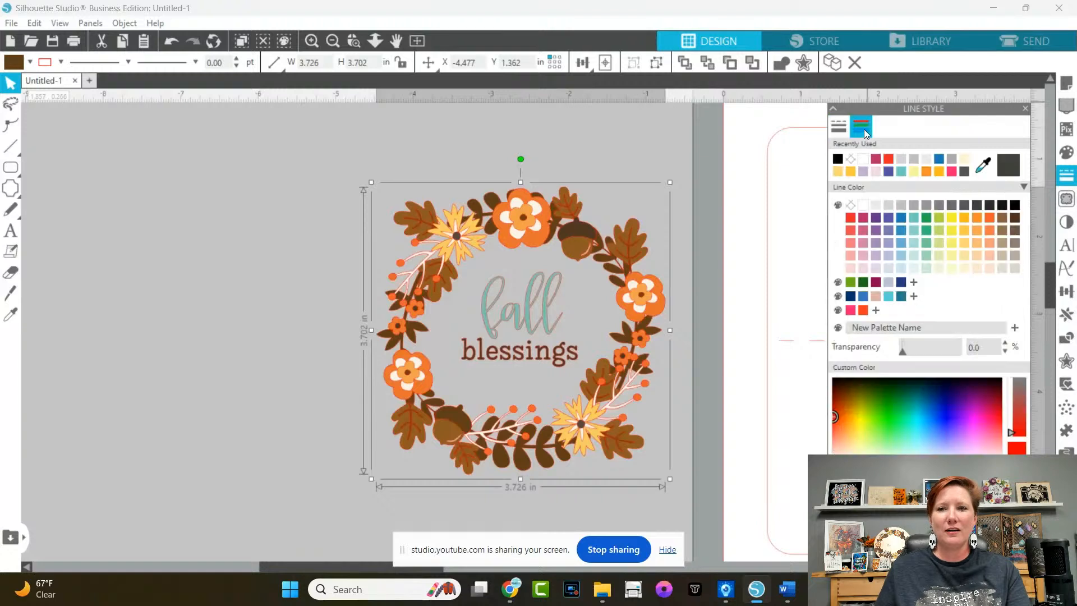
{"action": "left_click", "coordinate": [851, 159]}
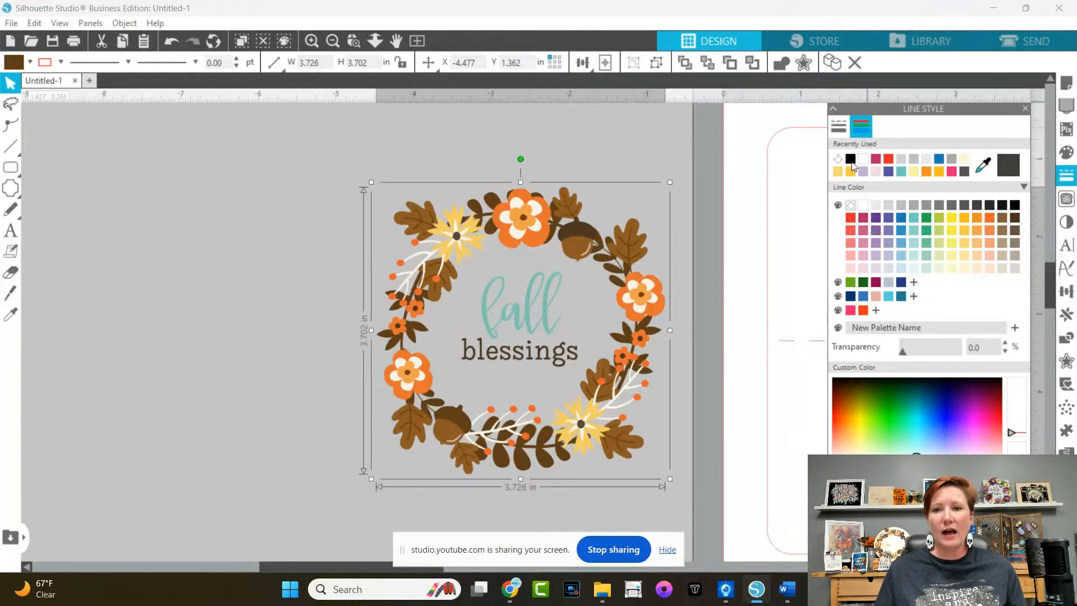
{"action": "left_click", "coordinate": [1025, 109]}
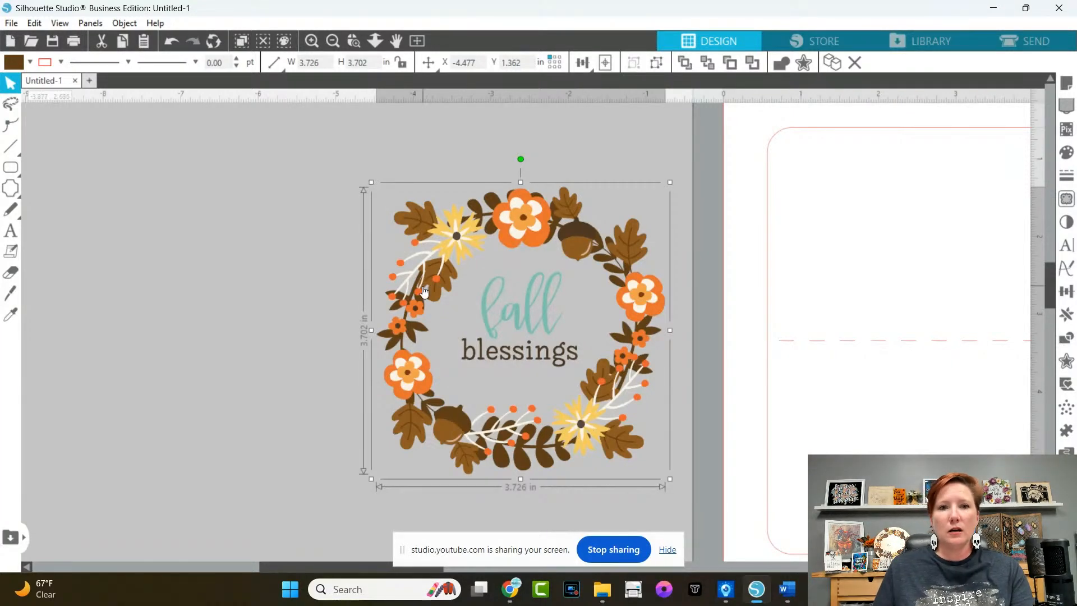
Step: Move the wreath design onto the card base and center it with the rounded square and dashed fold line
{"action": "left_click", "coordinate": [333, 41]}
{"action": "key", "text": "space"}
{"action": "left_click_drag", "start_coordinate": [591, 274], "coordinate": [344, 245]}
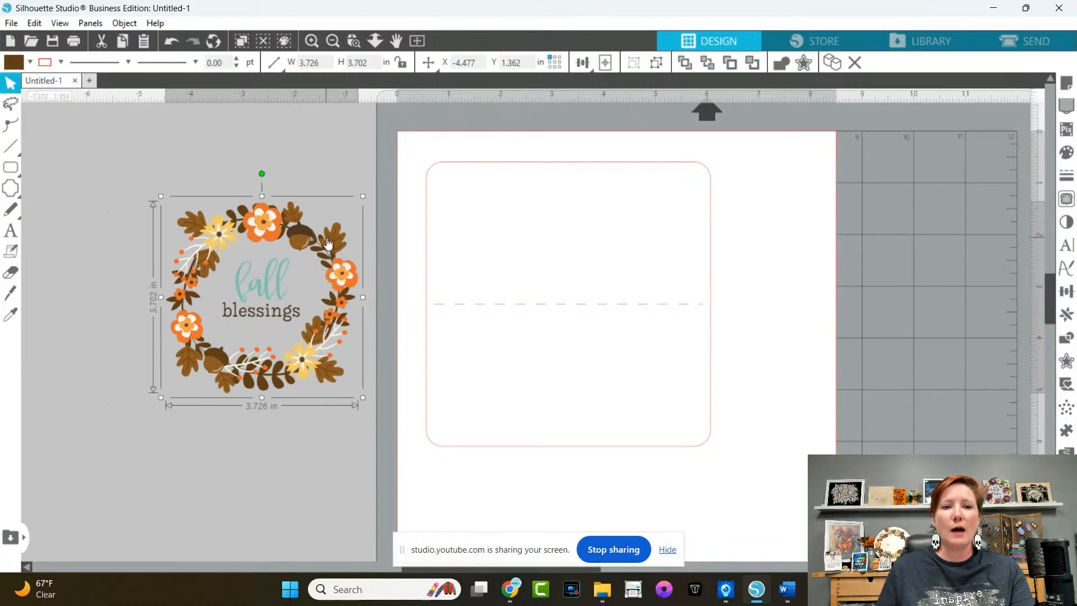
{"action": "left_click_drag", "start_coordinate": [297, 234], "coordinate": [607, 211]}
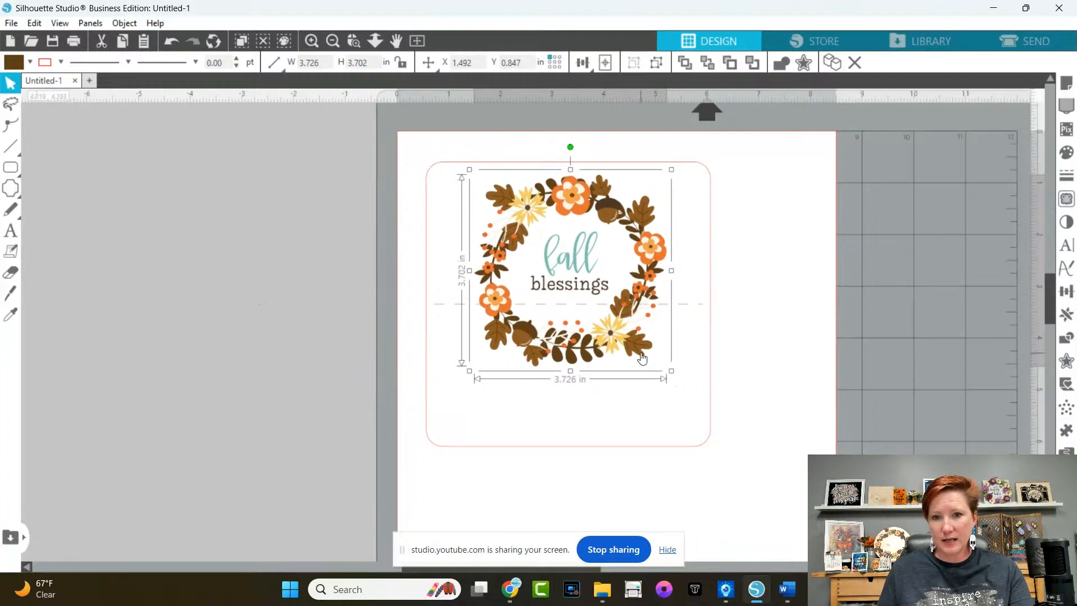
{"action": "left_click_drag", "start_coordinate": [611, 332], "coordinate": [613, 345]}
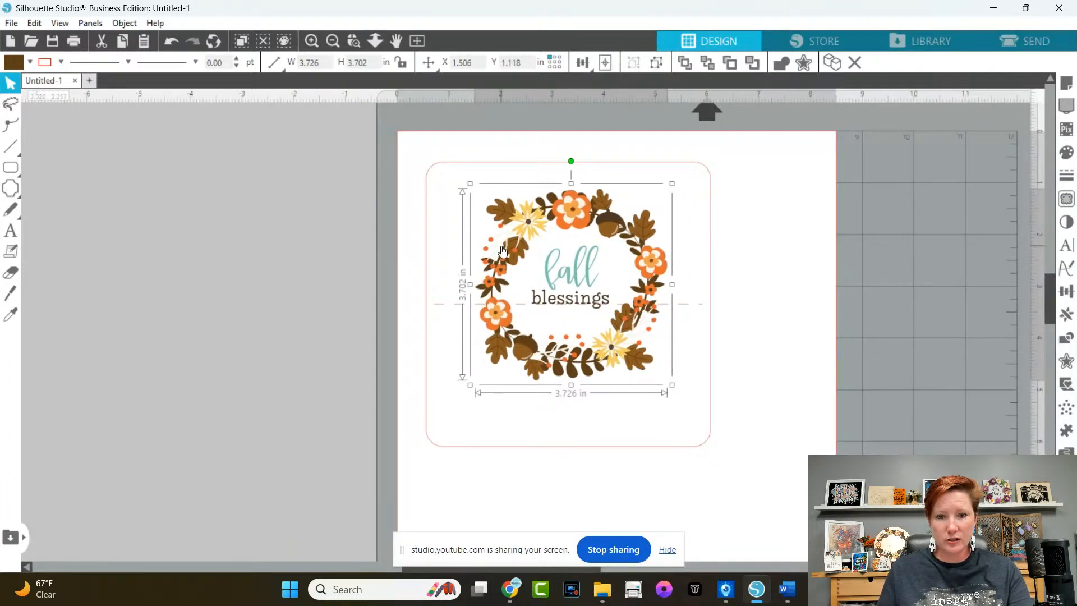
{"action": "left_click_drag", "start_coordinate": [412, 279], "coordinate": [459, 326]}
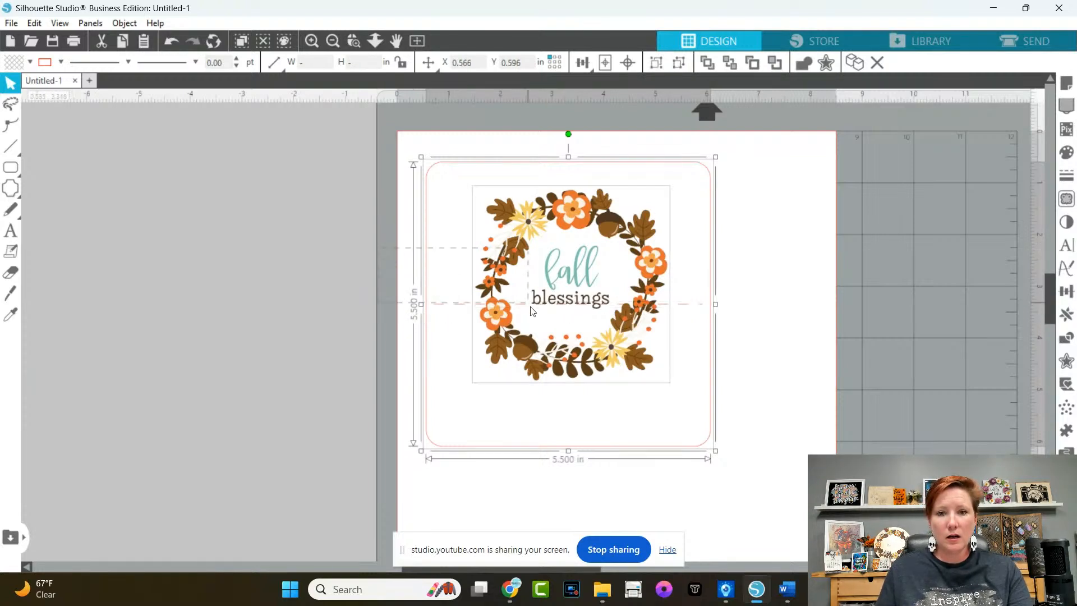
{"action": "left_click", "coordinate": [628, 63]}
{"action": "left_click", "coordinate": [797, 254]}
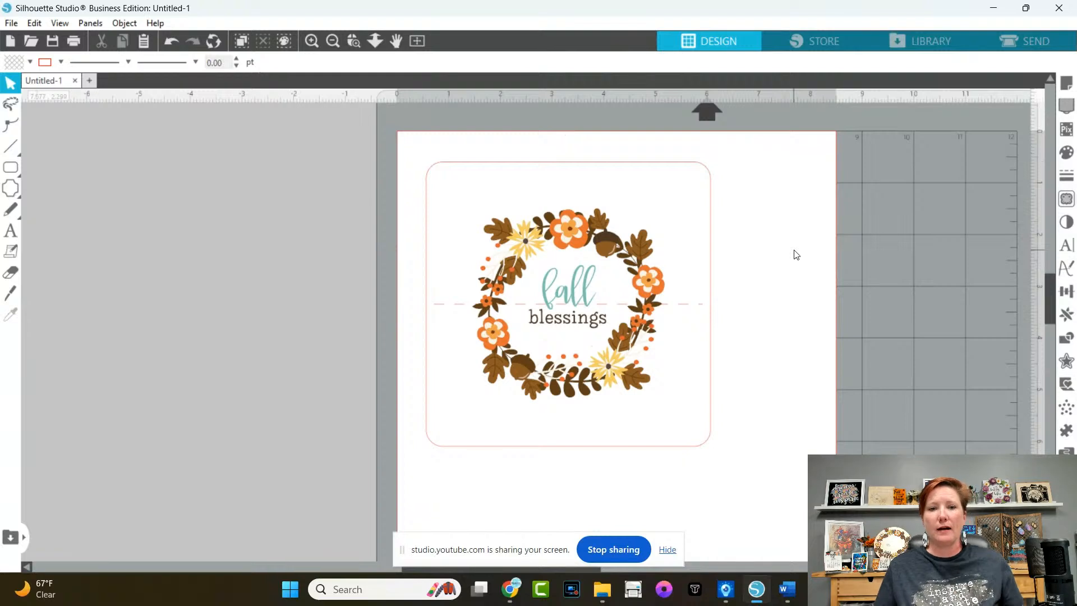
Step: Scale the wreath design down proportionally to about 3.2 by 3.2 in and center it on the card base again
{"action": "left_click", "coordinate": [647, 290]}
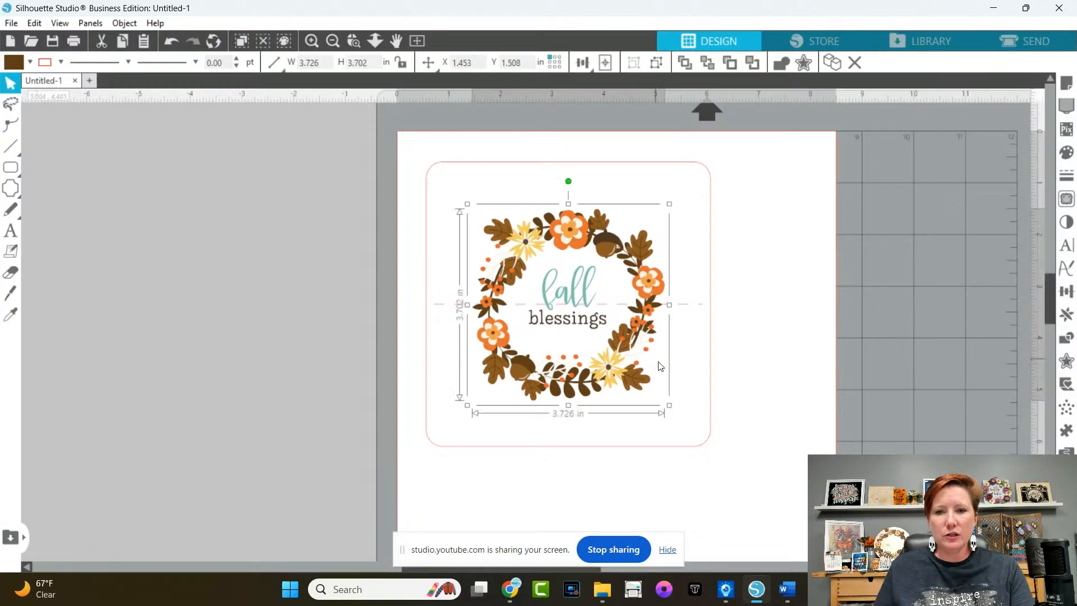
{"action": "left_click_drag", "start_coordinate": [673, 406], "coordinate": [643, 382]}
{"action": "key", "text": "ctrl+a"}
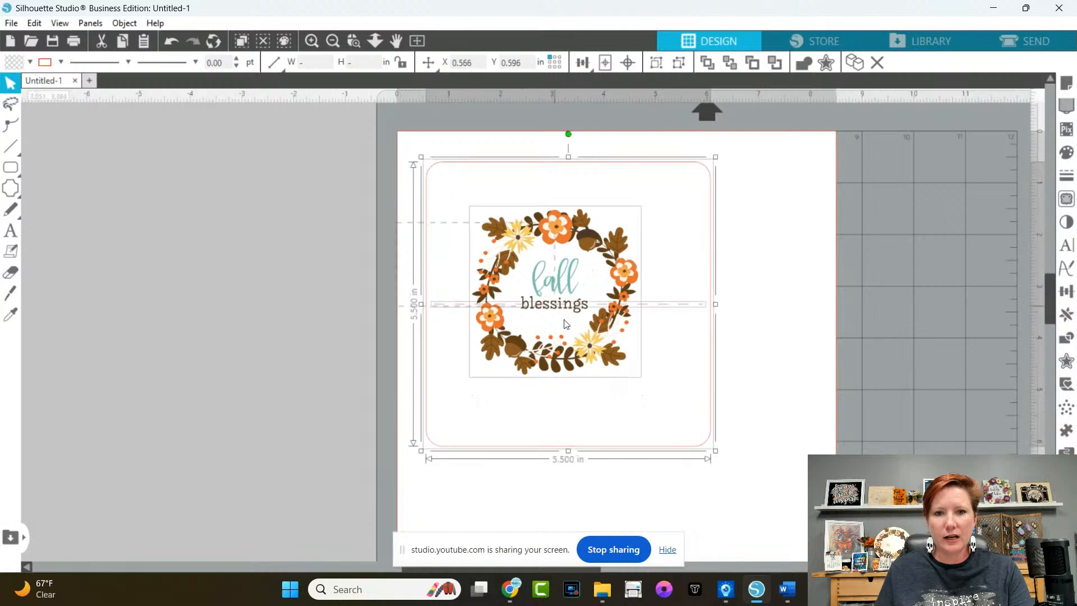
{"action": "left_click", "coordinate": [629, 67]}
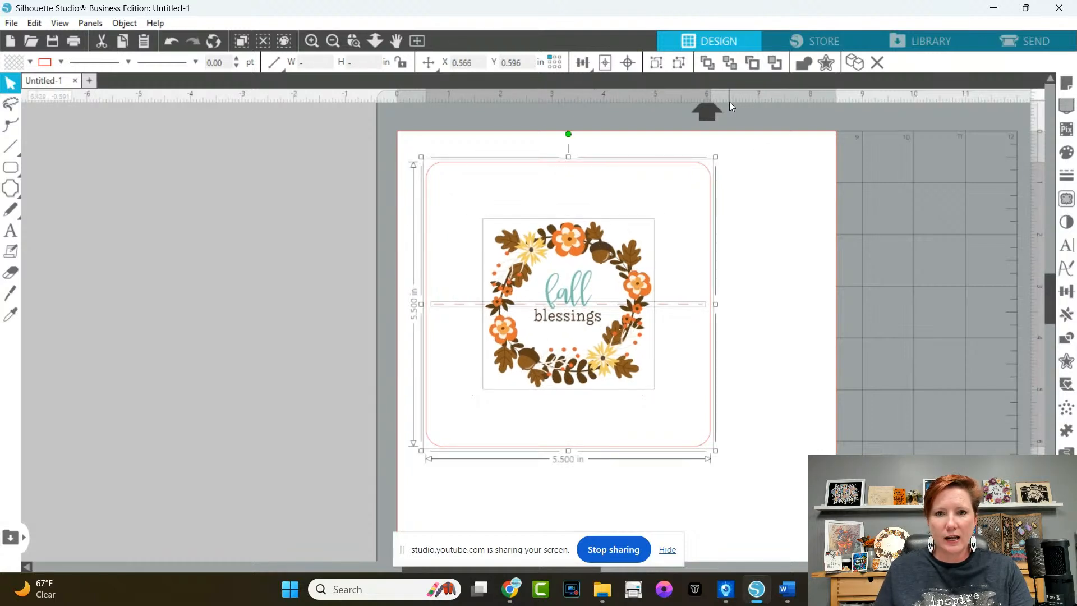
{"action": "left_click", "coordinate": [779, 220]}
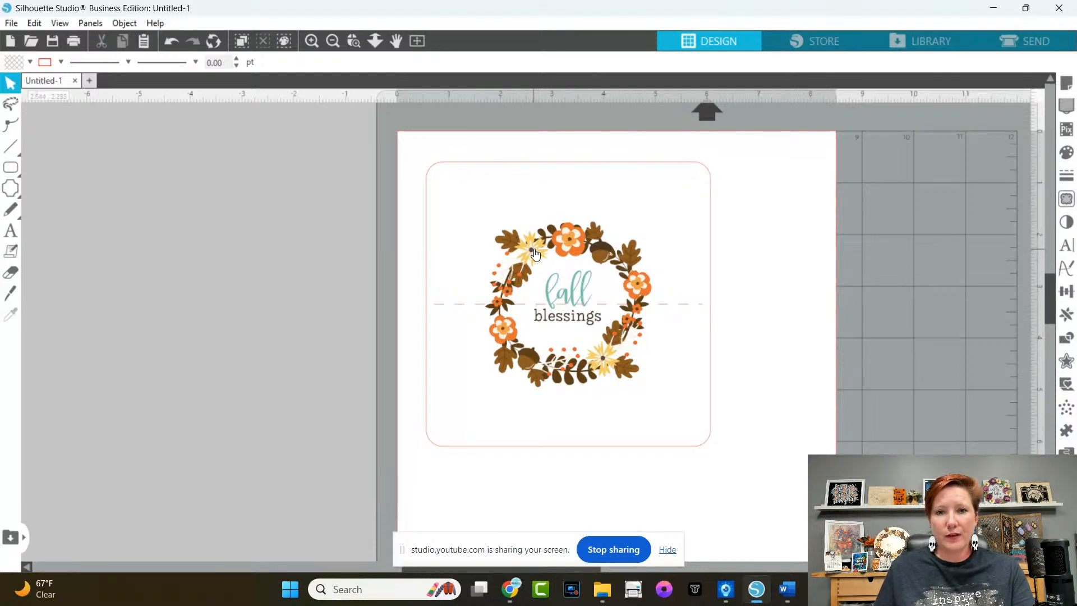
Step: Ungroup the fall blessings wreath design into its separate color layers and clear the selection
{"action": "left_click", "coordinate": [353, 41]}
{"action": "left_click_drag", "start_coordinate": [444, 182], "coordinate": [692, 431]}
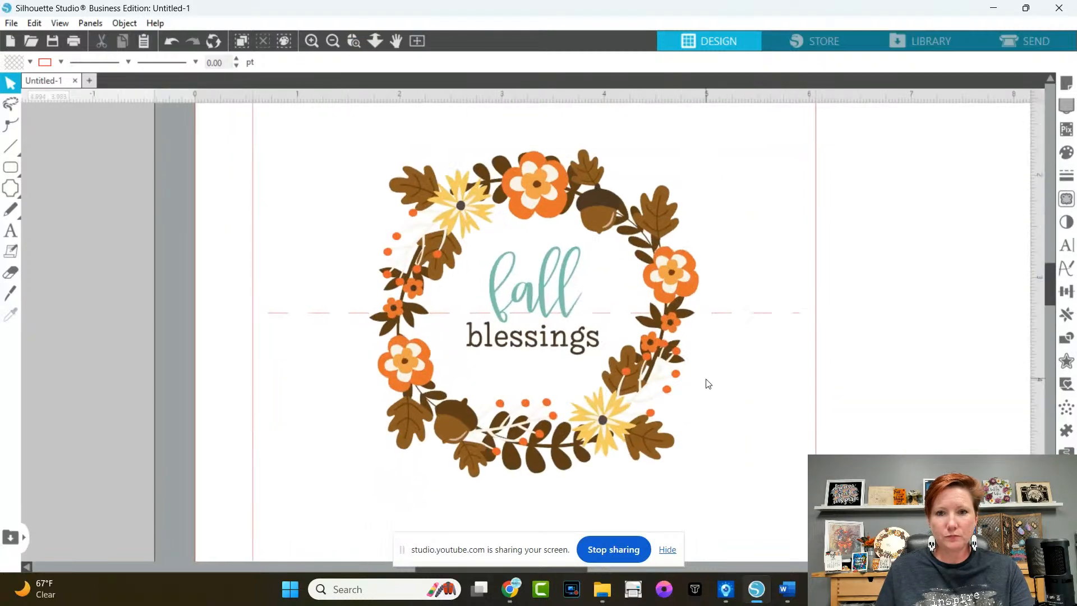
{"action": "left_click", "coordinate": [561, 274]}
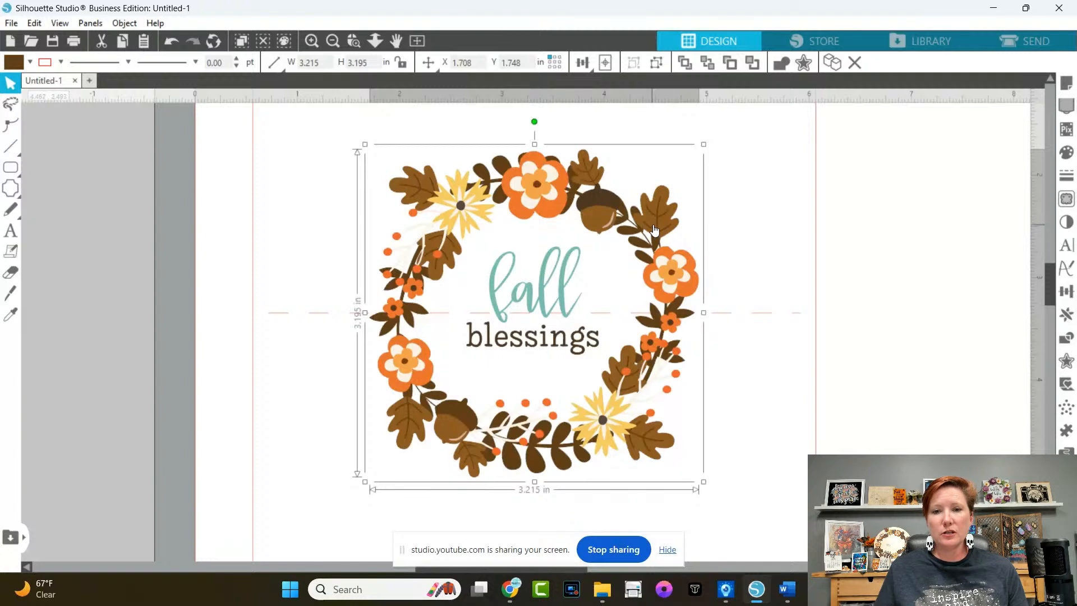
{"action": "key", "text": "i"}
{"action": "key", "text": "Escape"}
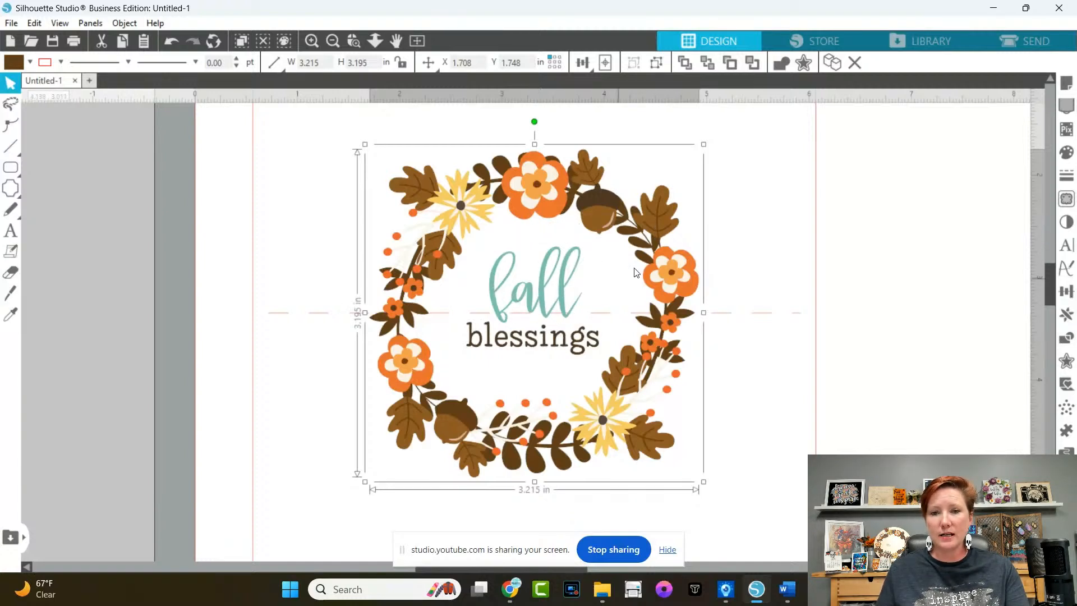
{"action": "right_click", "coordinate": [656, 222]}
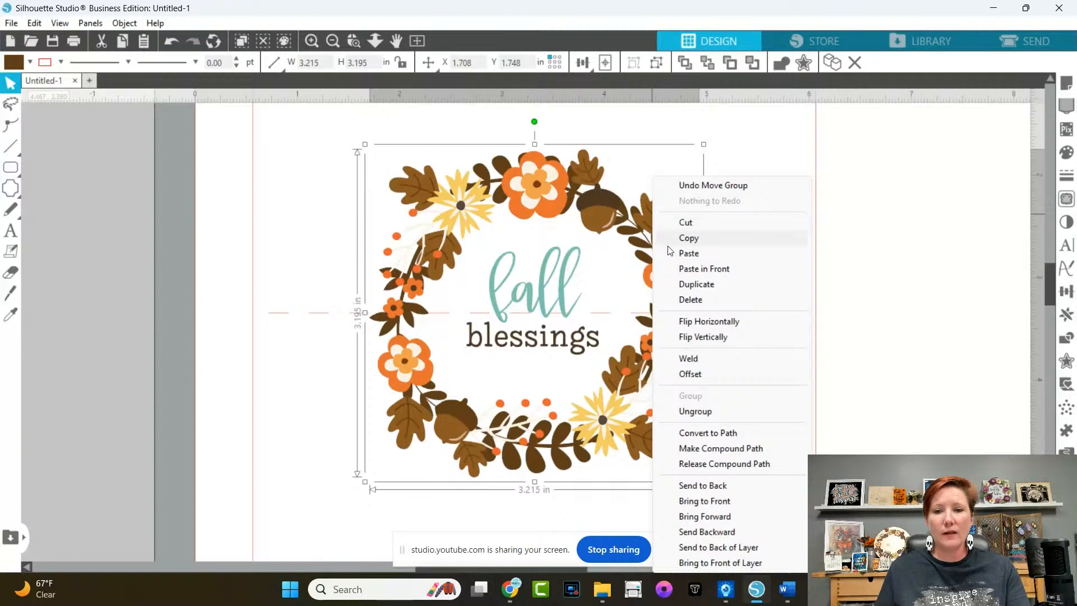
{"action": "left_click", "coordinate": [699, 412]}
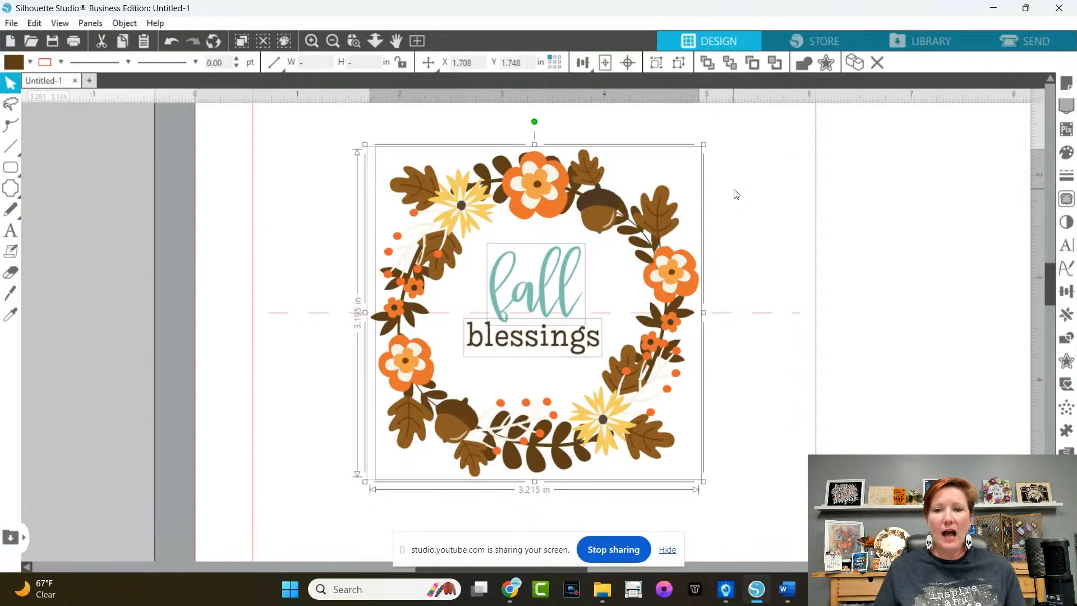
{"action": "left_click", "coordinate": [750, 191]}
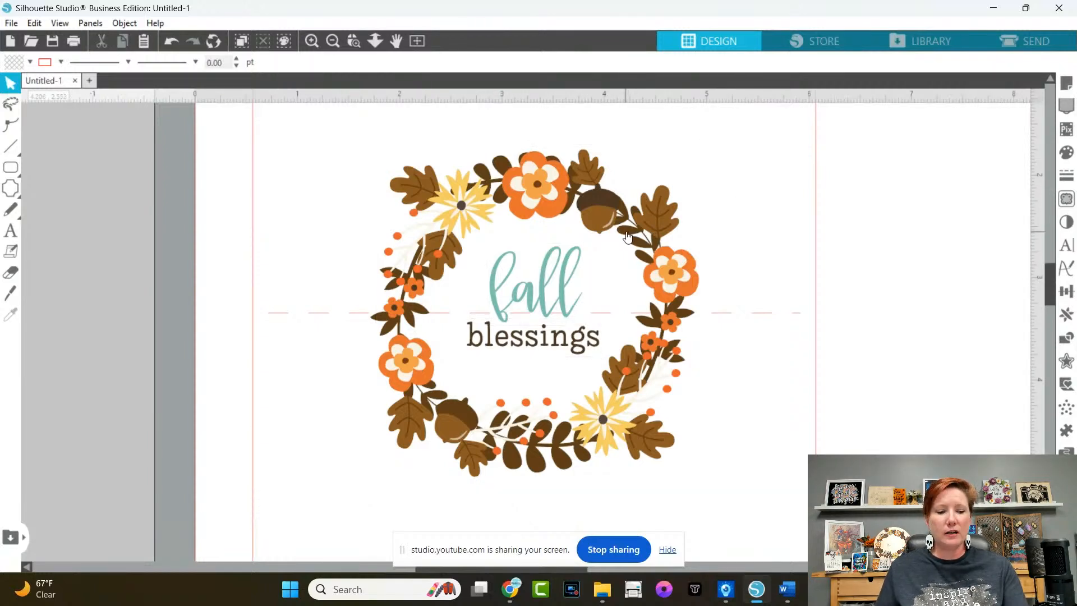
Step: Select the dark brown wreath base layer, move it aside to examine its shape, and undo the move
{"action": "key", "text": "ctrl"}
{"action": "key", "text": "ctrl"}
{"action": "key", "text": "ctrl"}
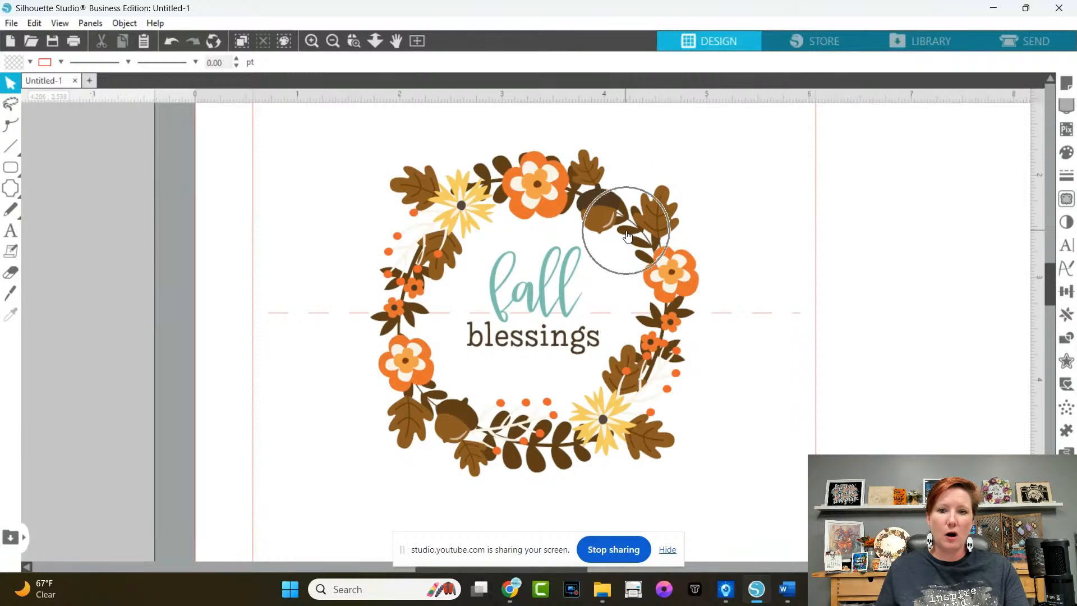
{"action": "left_click", "coordinate": [627, 236]}
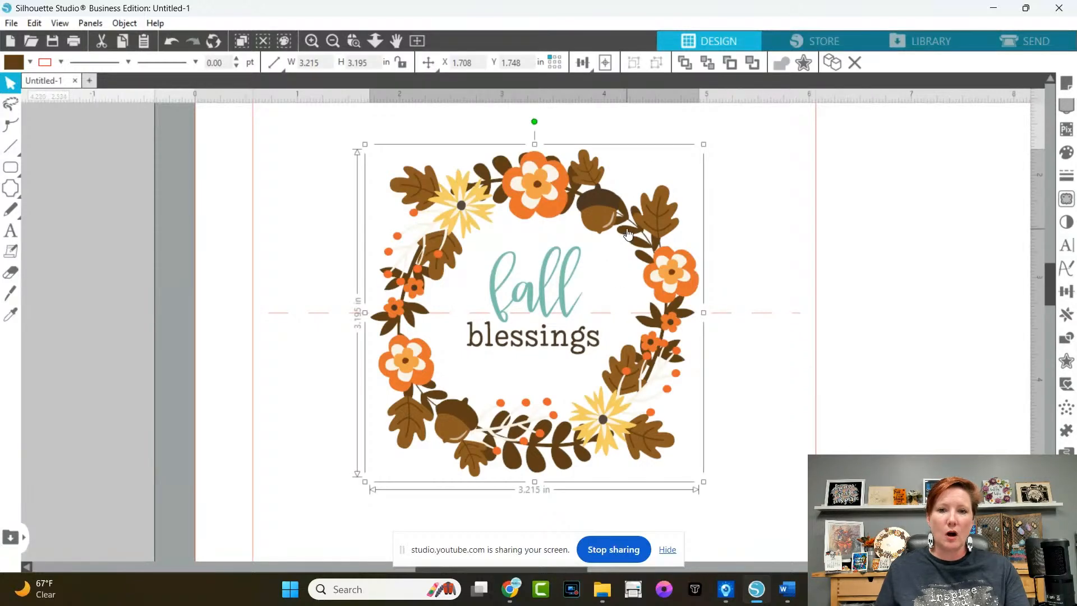
{"action": "left_click_drag", "start_coordinate": [627, 236], "coordinate": [465, 234]}
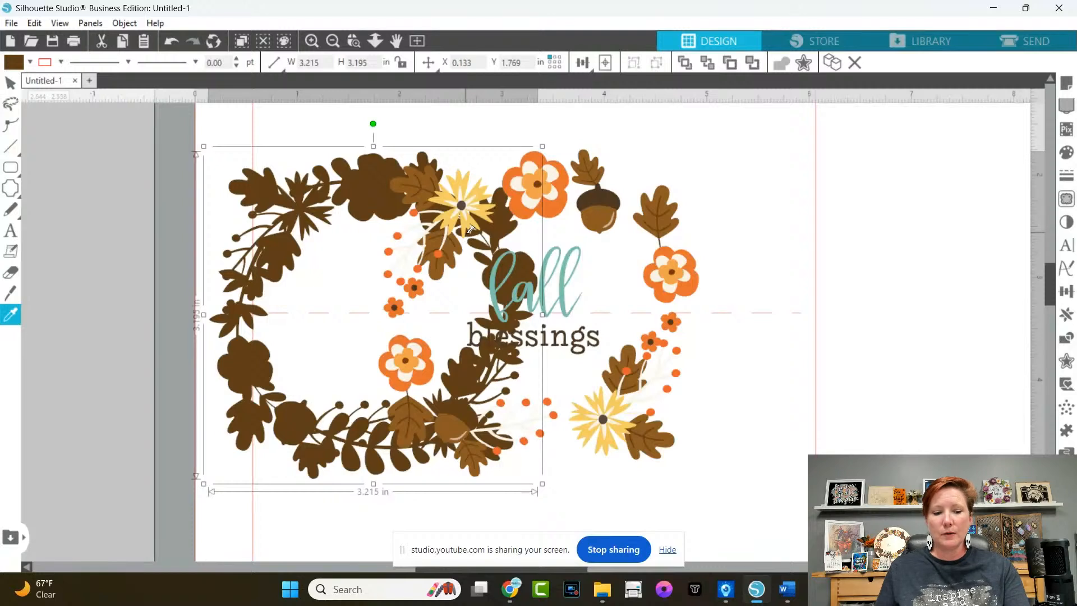
{"action": "key", "text": "ctrl+z"}
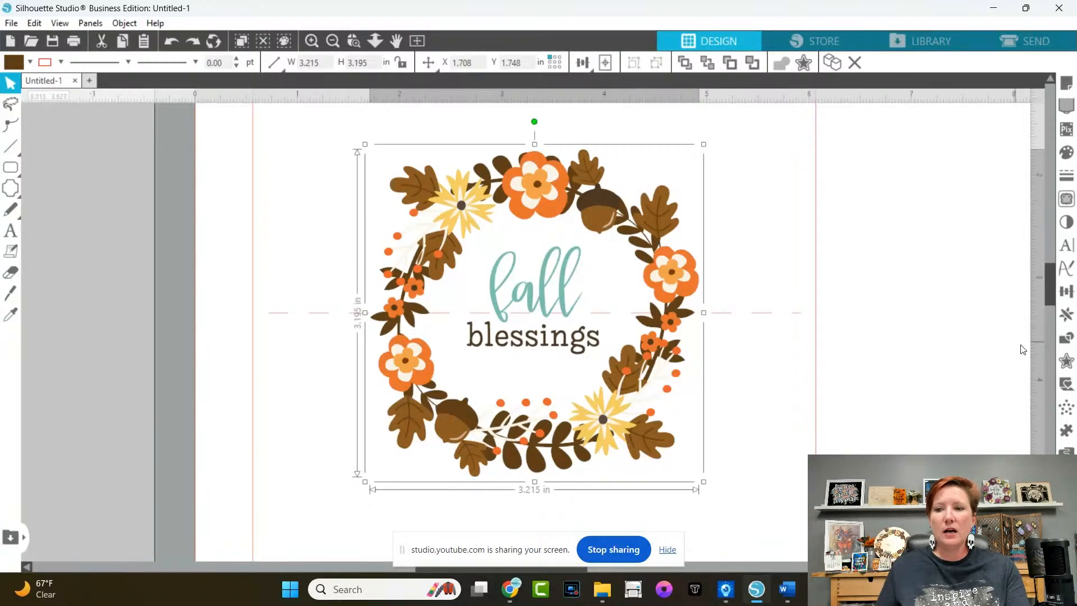
Step: Create an external offset with rounded corners around the dark brown wreath layer at a distance of 0.090 in
{"action": "left_click", "coordinate": [1066, 362]}
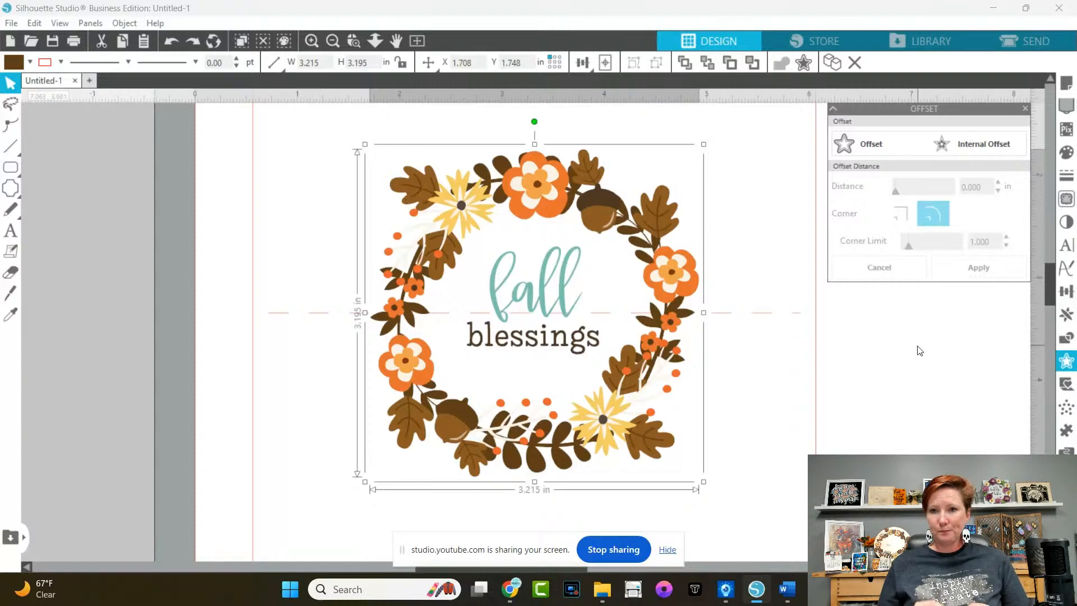
{"action": "left_click", "coordinate": [866, 143]}
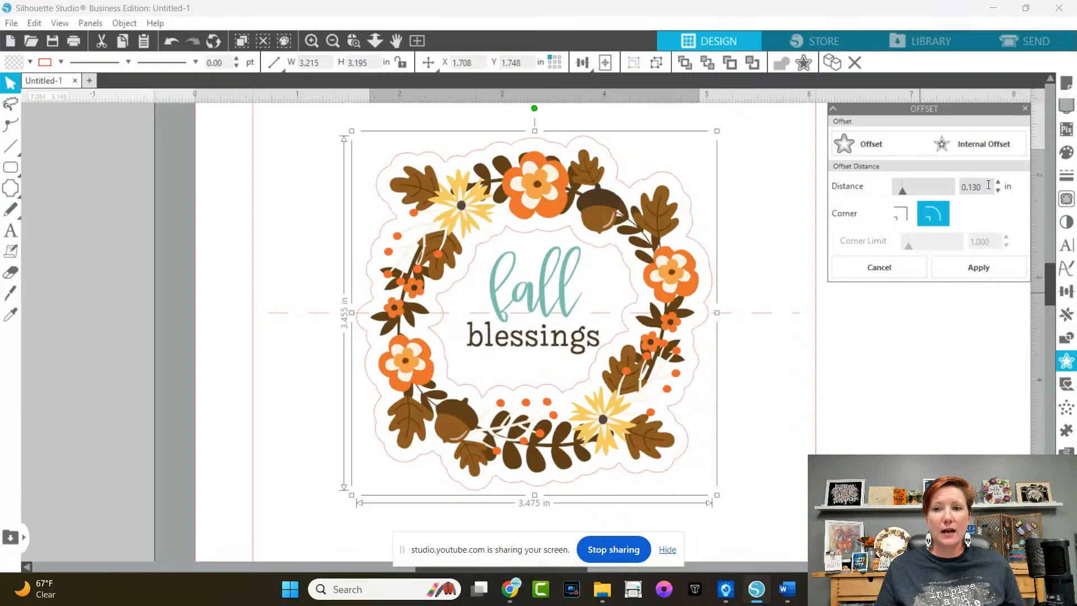
{"action": "left_click_drag", "start_coordinate": [985, 187], "coordinate": [958, 186]}
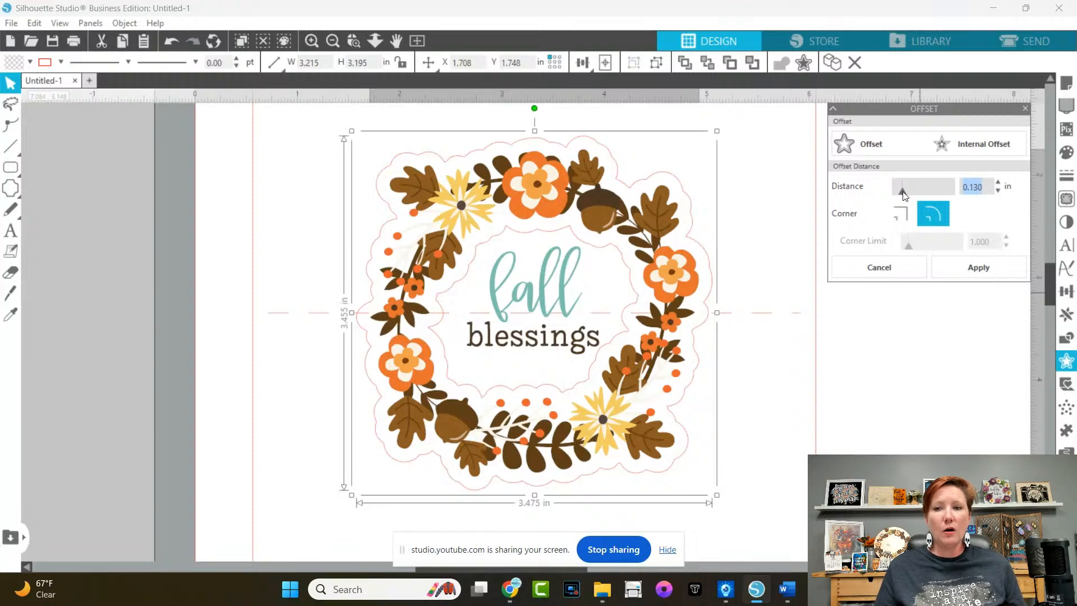
{"action": "left_click", "coordinate": [998, 192]}
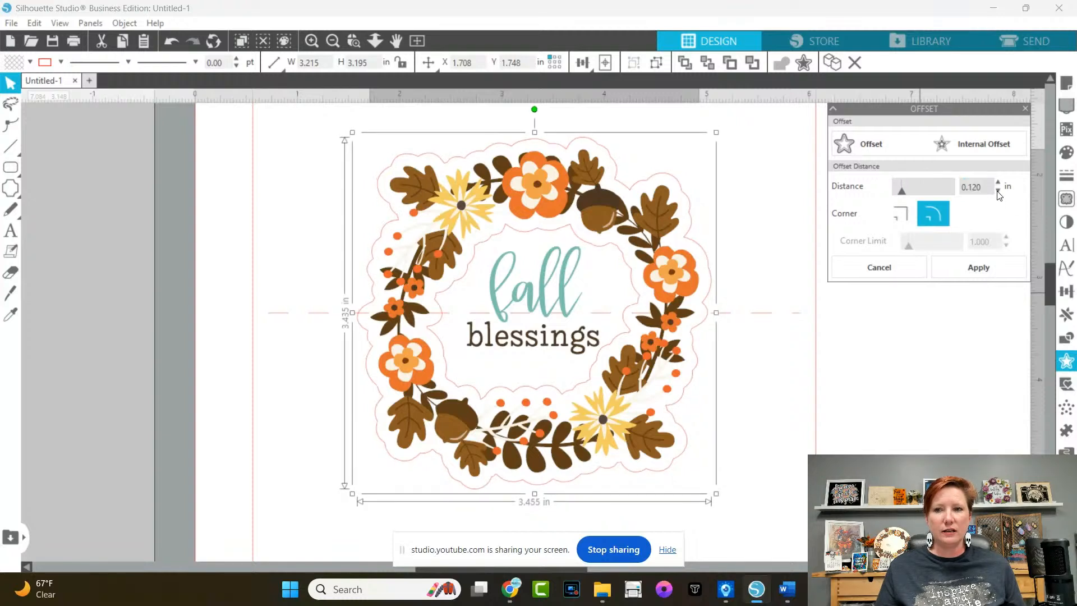
{"action": "left_click", "coordinate": [998, 192]}
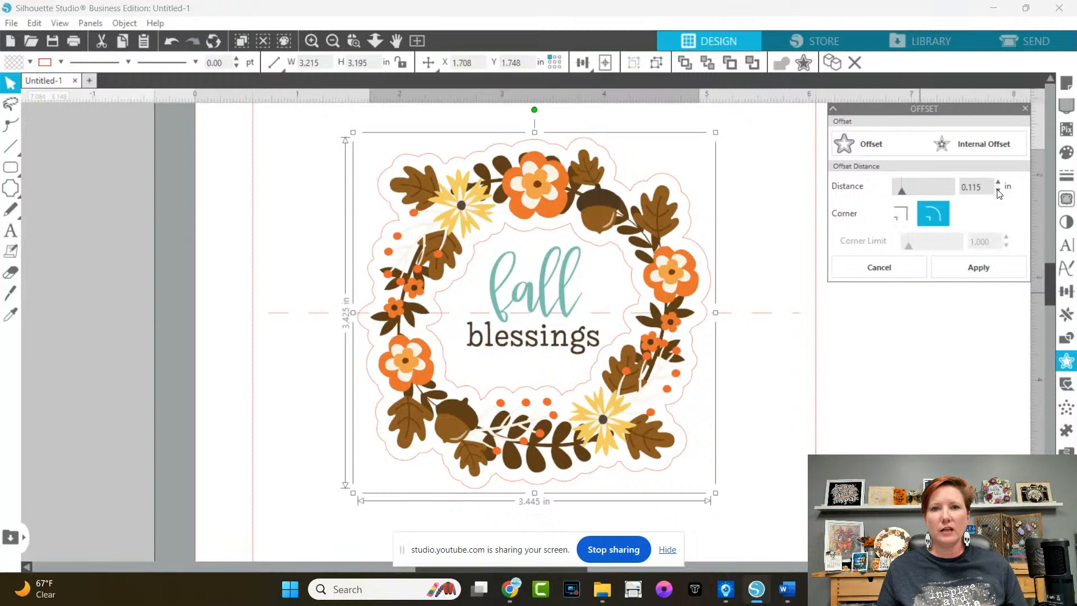
{"action": "left_click", "coordinate": [998, 193]}
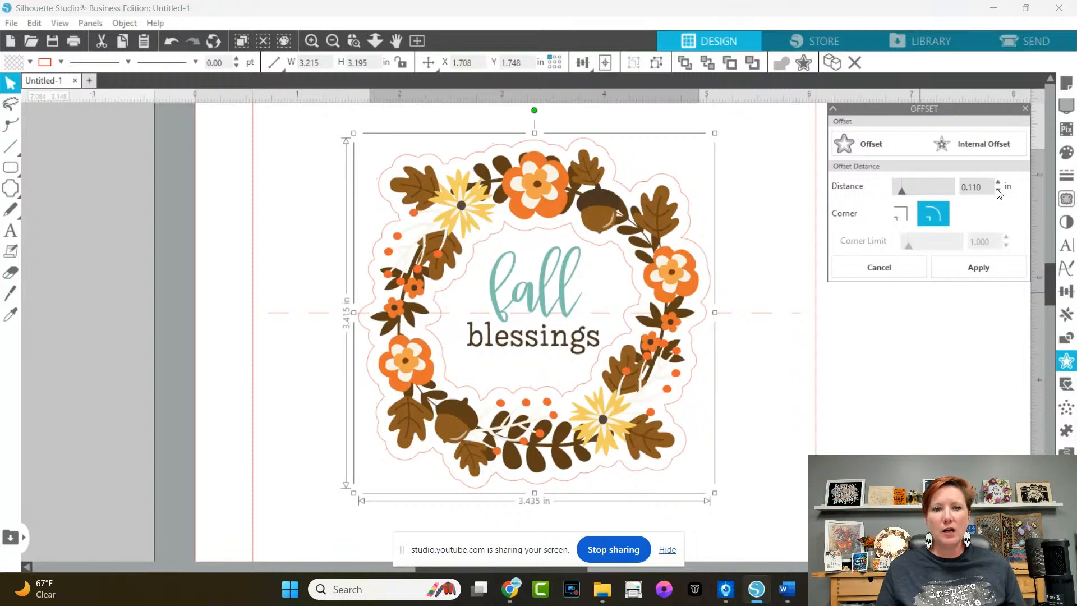
{"action": "left_click", "coordinate": [997, 192]}
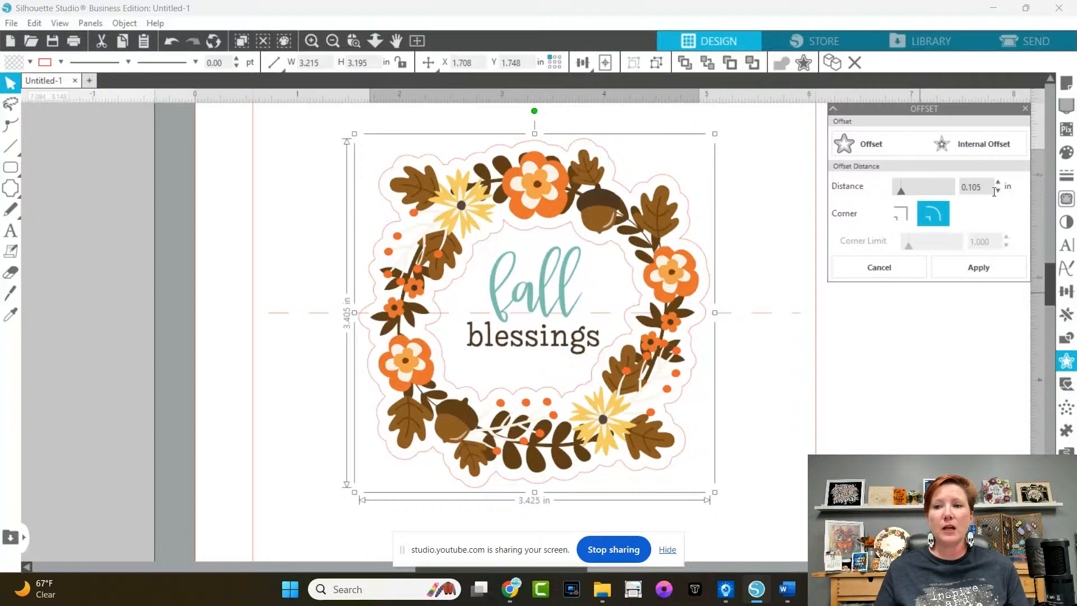
{"action": "left_click", "coordinate": [999, 191]}
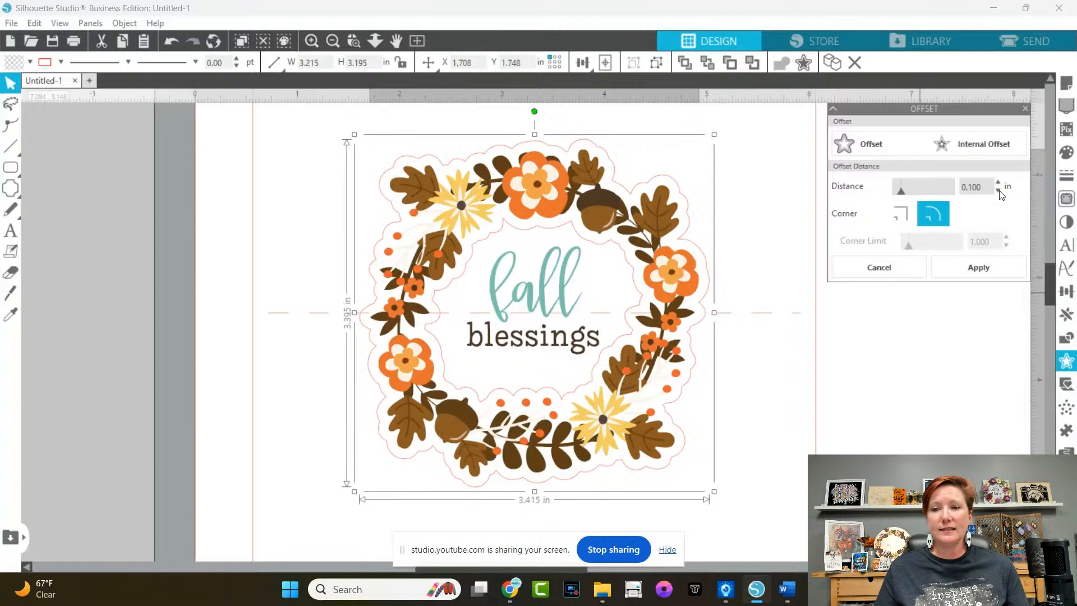
{"action": "left_click", "coordinate": [999, 192]}
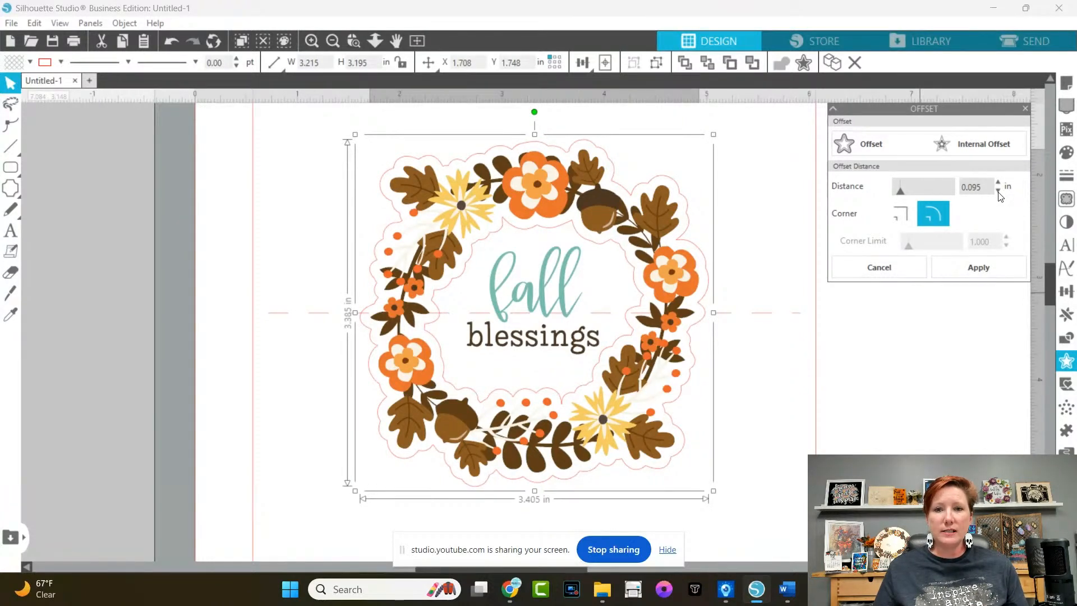
{"action": "left_click", "coordinate": [999, 192]}
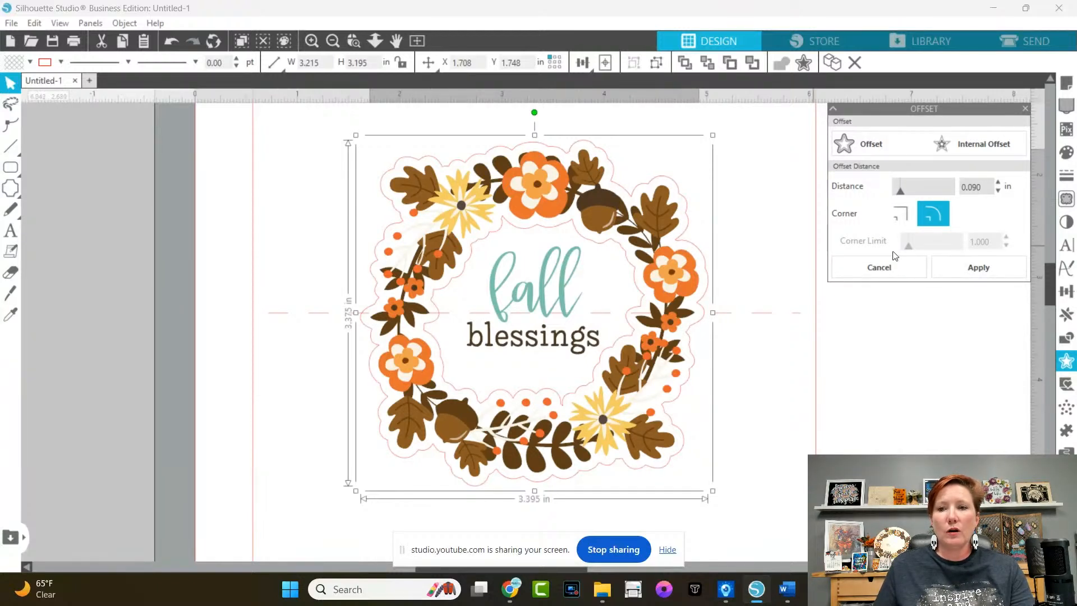
{"action": "left_click", "coordinate": [966, 267]}
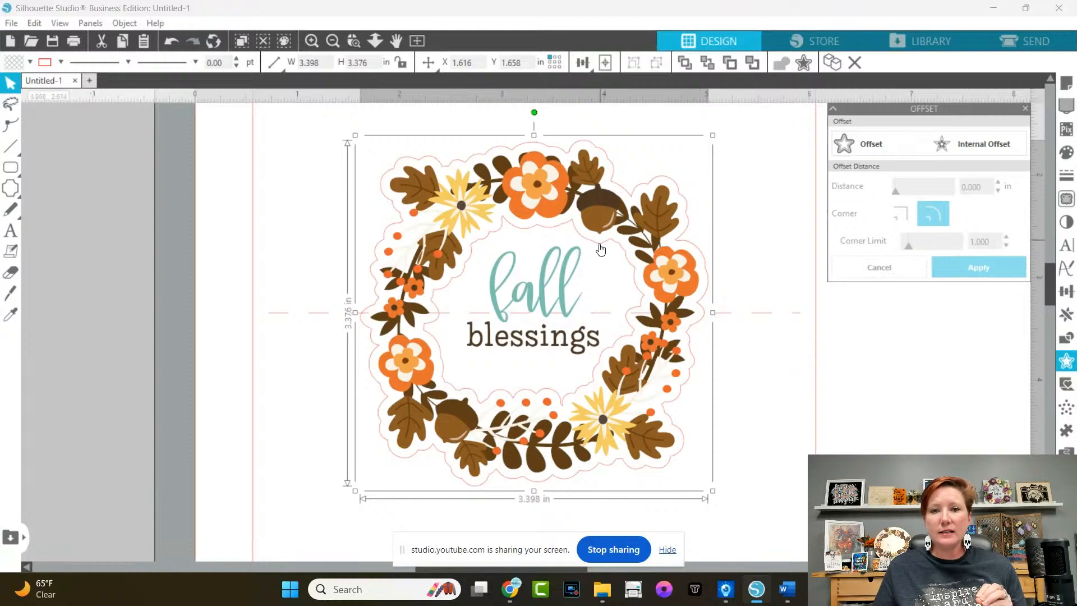
Step: Release the offset's compound path and delete the inner contour around the fall blessings text
{"action": "right_click", "coordinate": [705, 268]}
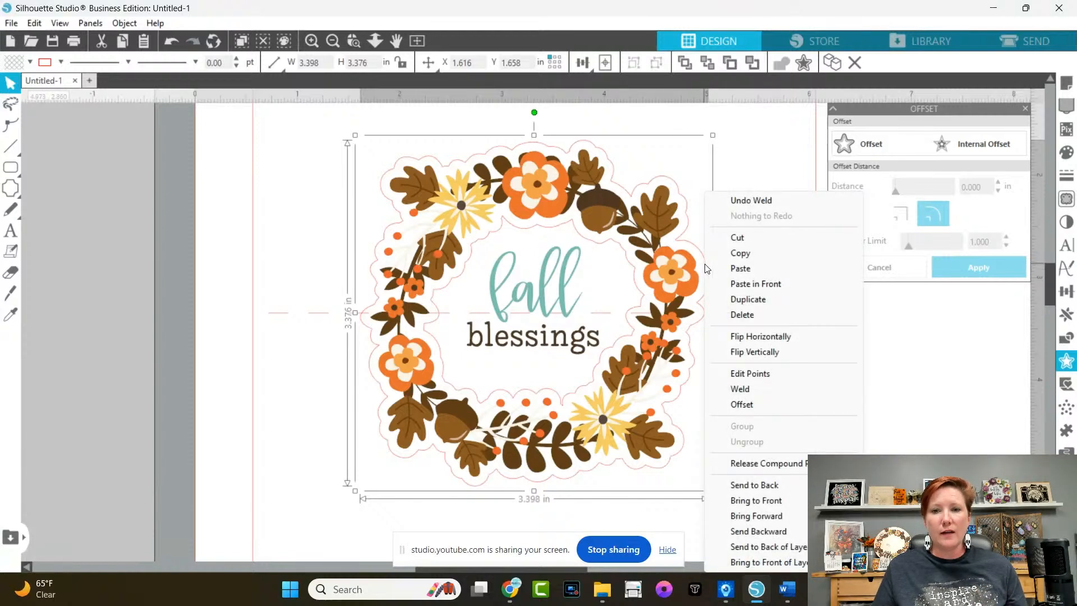
{"action": "left_click", "coordinate": [747, 464]}
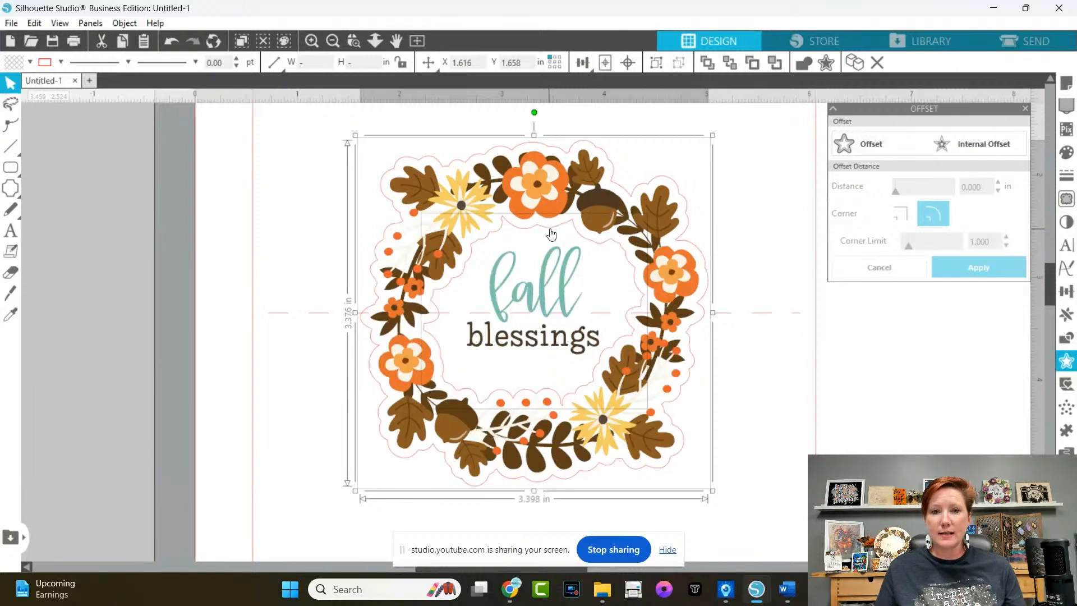
{"action": "left_click", "coordinate": [767, 203]}
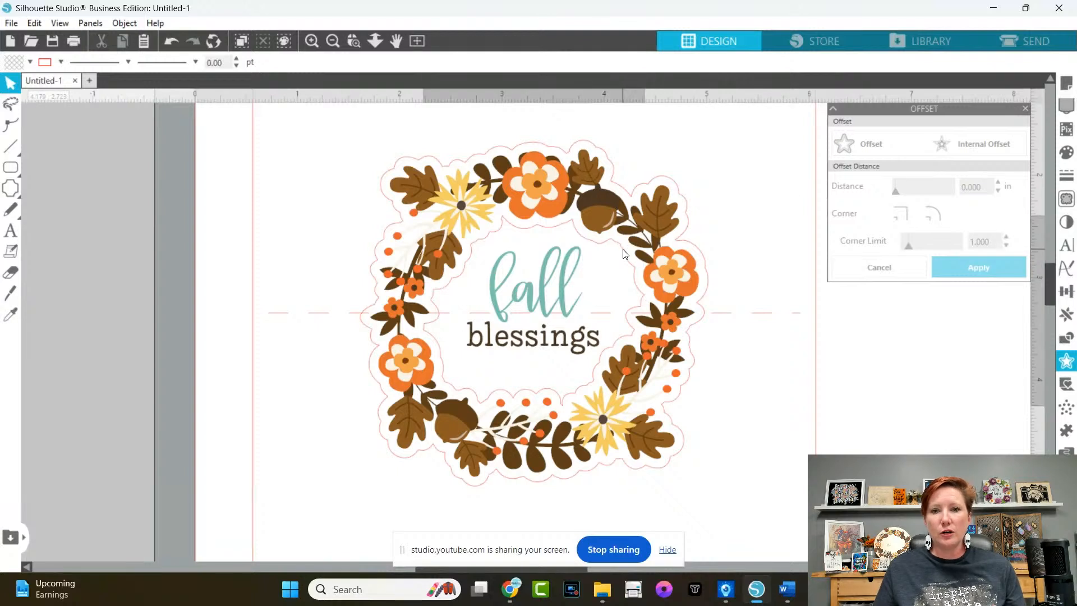
{"action": "left_click_drag", "start_coordinate": [624, 255], "coordinate": [214, 291]}
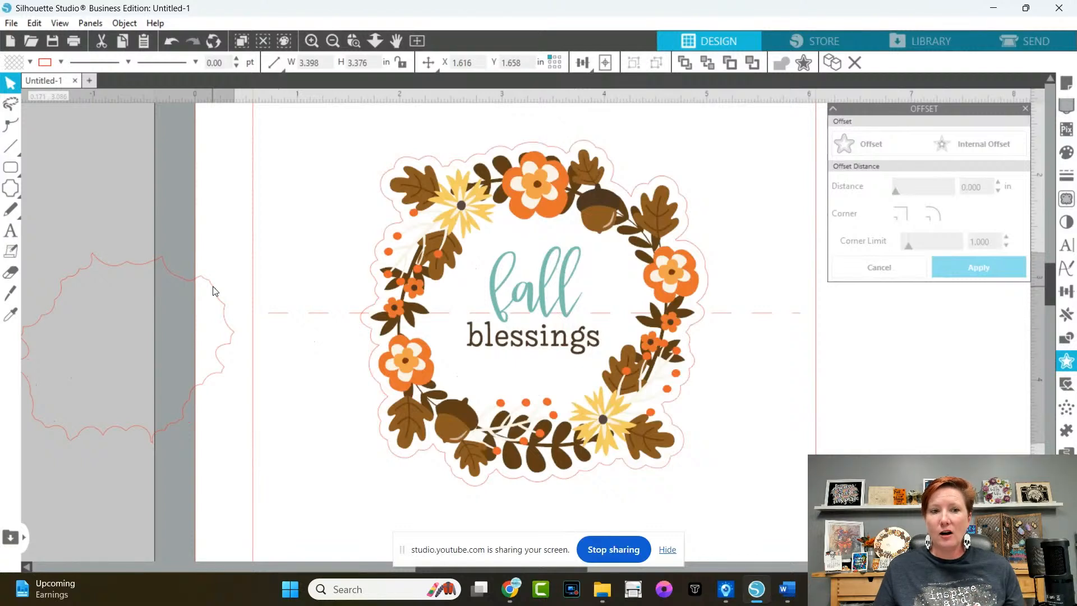
{"action": "left_click_drag", "start_coordinate": [213, 290], "coordinate": [285, 272]}
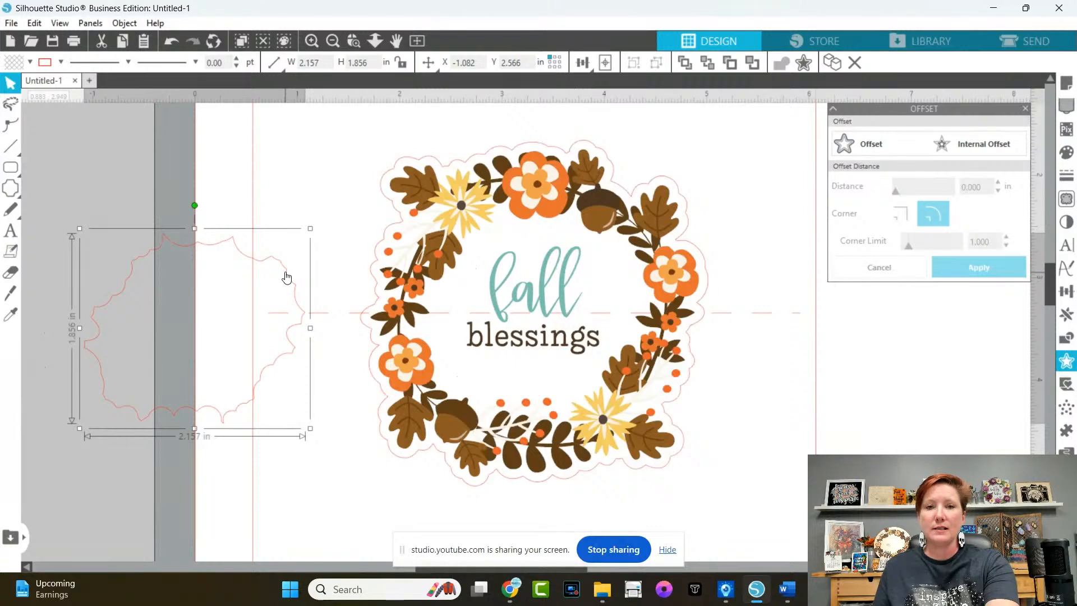
{"action": "key", "text": "Delete"}
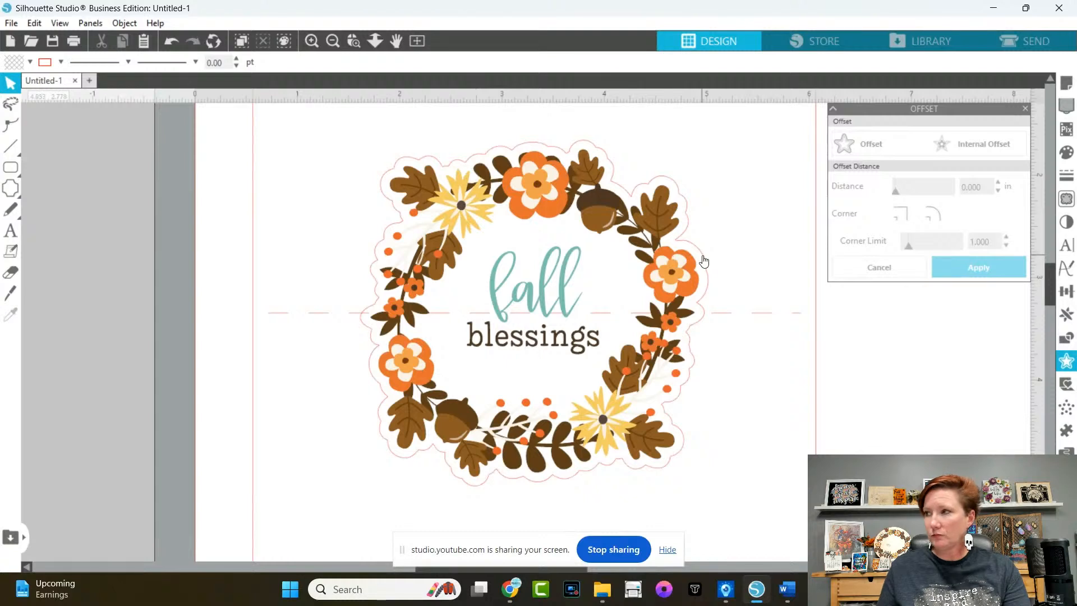
Step: Edit the outer offset's points and break its path at the point where the fold line meets the wreath's right side
{"action": "double_click", "coordinate": [705, 318]}
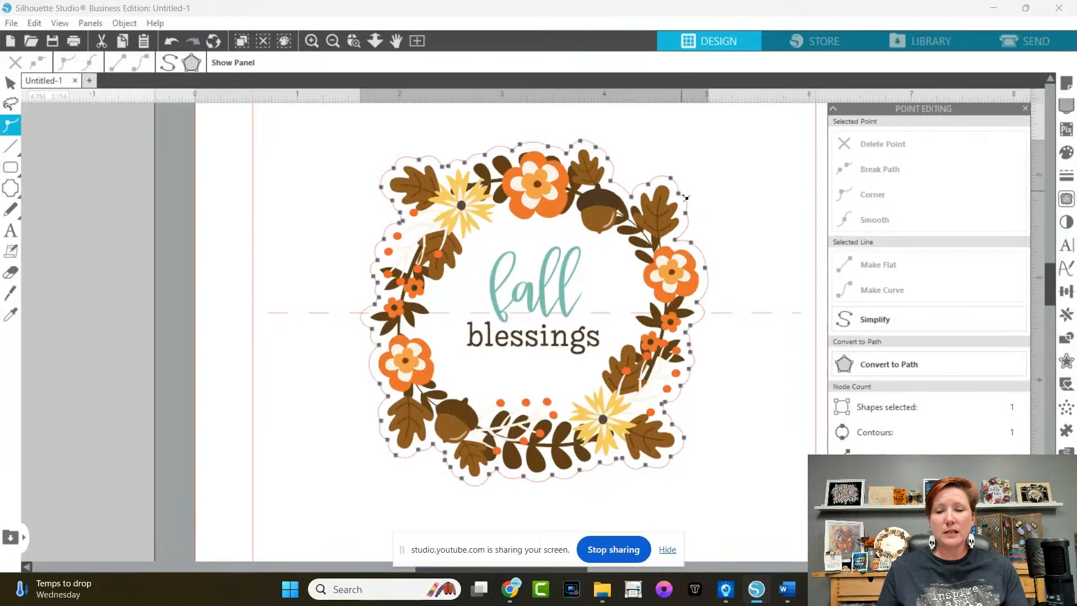
{"action": "left_click", "coordinate": [708, 272]}
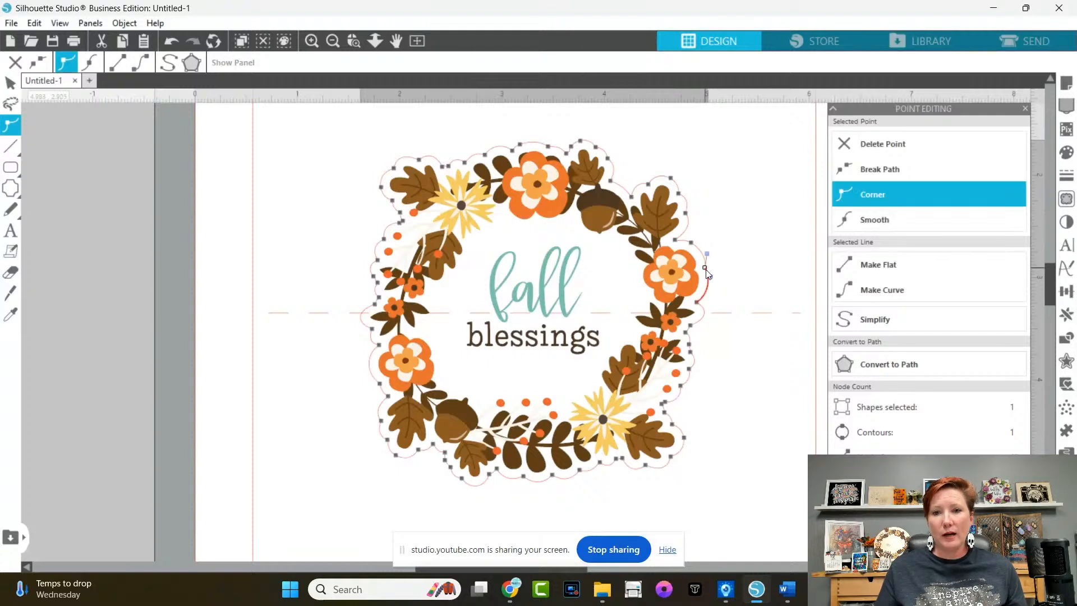
{"action": "left_click", "coordinate": [930, 130]}
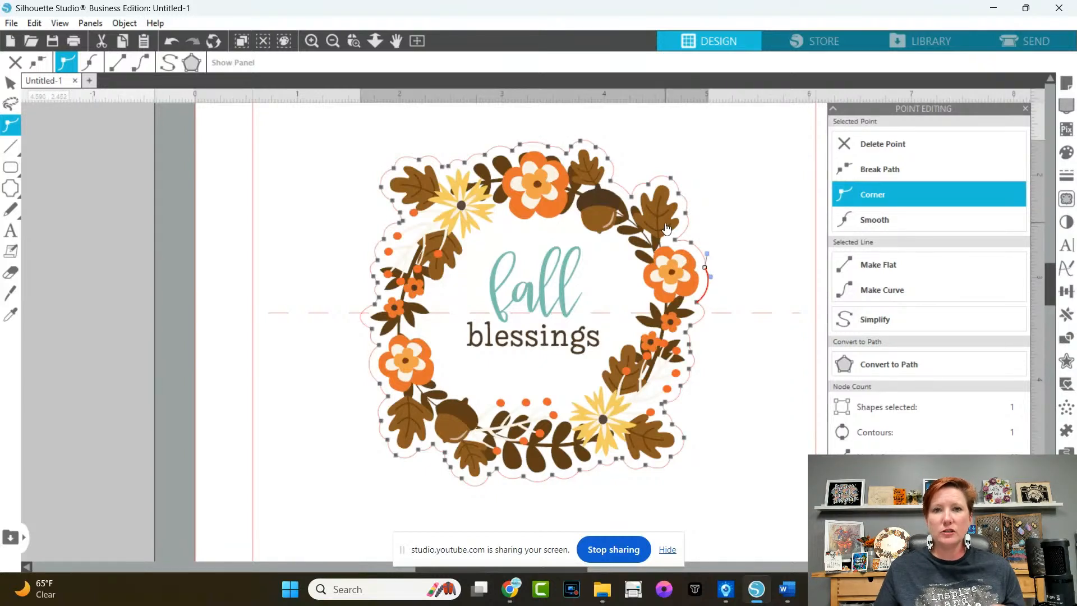
{"action": "left_click", "coordinate": [705, 311]}
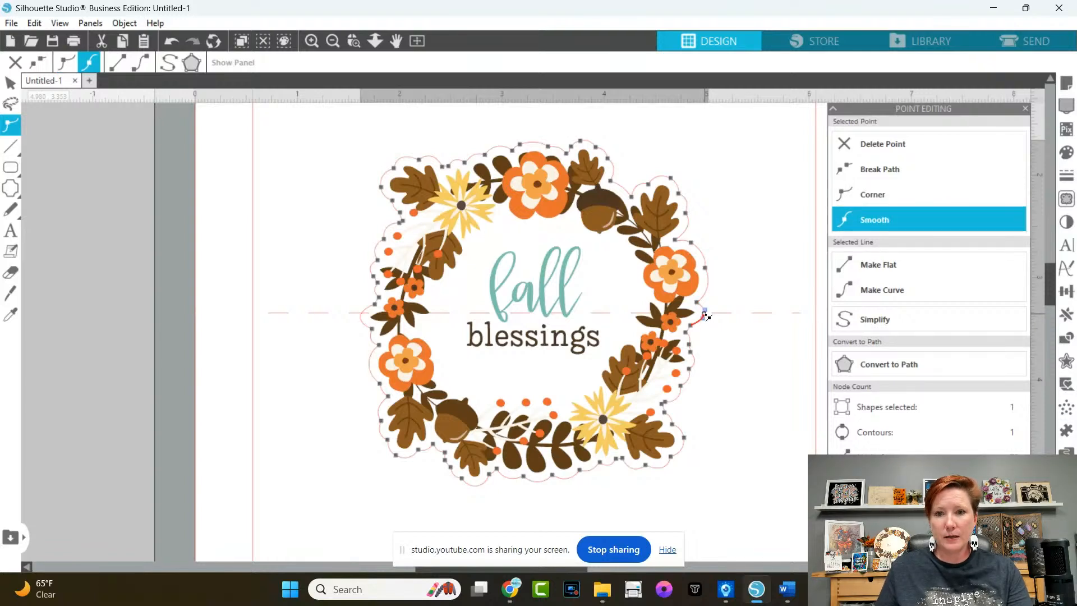
{"action": "left_click", "coordinate": [876, 170]}
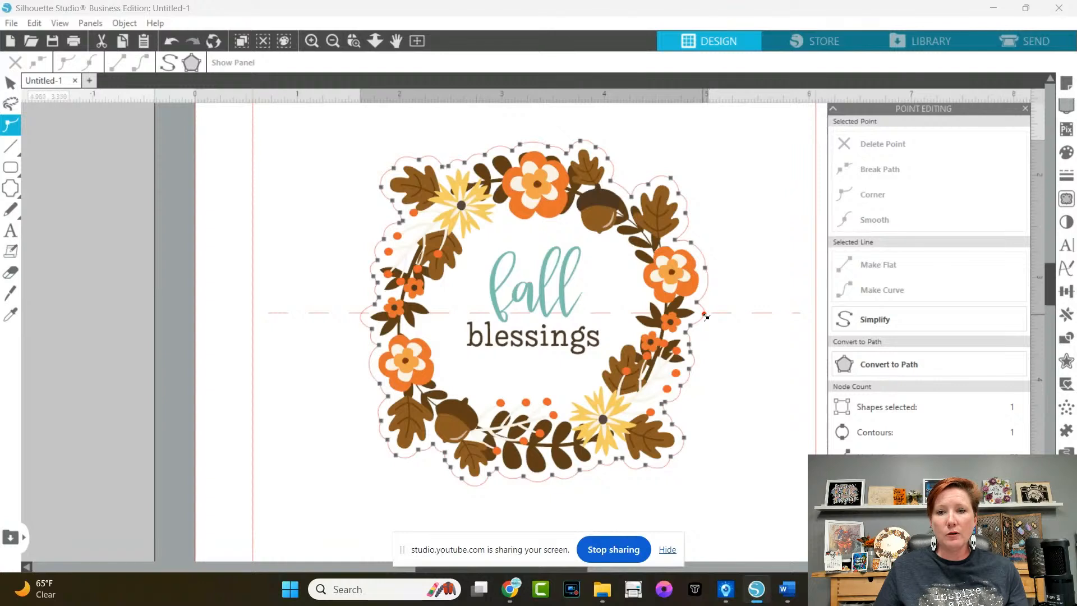
{"action": "mouse_move", "coordinate": [706, 318]}
{"action": "left_mouse_down"}
{"action": "mouse_move", "coordinate": [715, 334]}
{"action": "mouse_move", "coordinate": [731, 319]}
{"action": "mouse_move", "coordinate": [738, 281]}
{"action": "mouse_move", "coordinate": [710, 312]}
{"action": "left_mouse_up"}
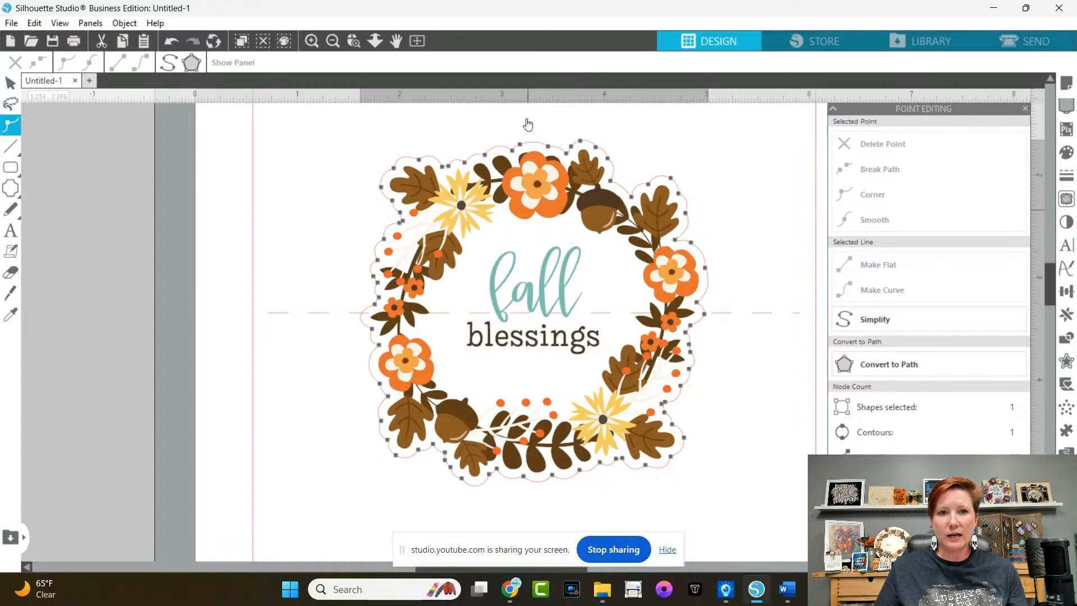
{"action": "left_click", "coordinate": [353, 41]}
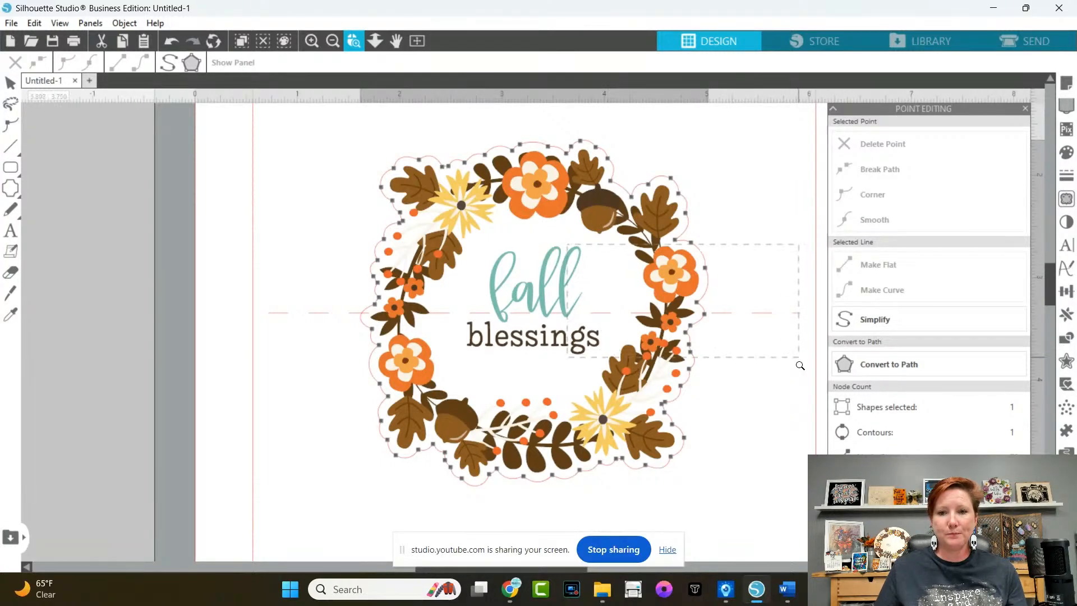
{"action": "left_click_drag", "start_coordinate": [587, 253], "coordinate": [802, 367]}
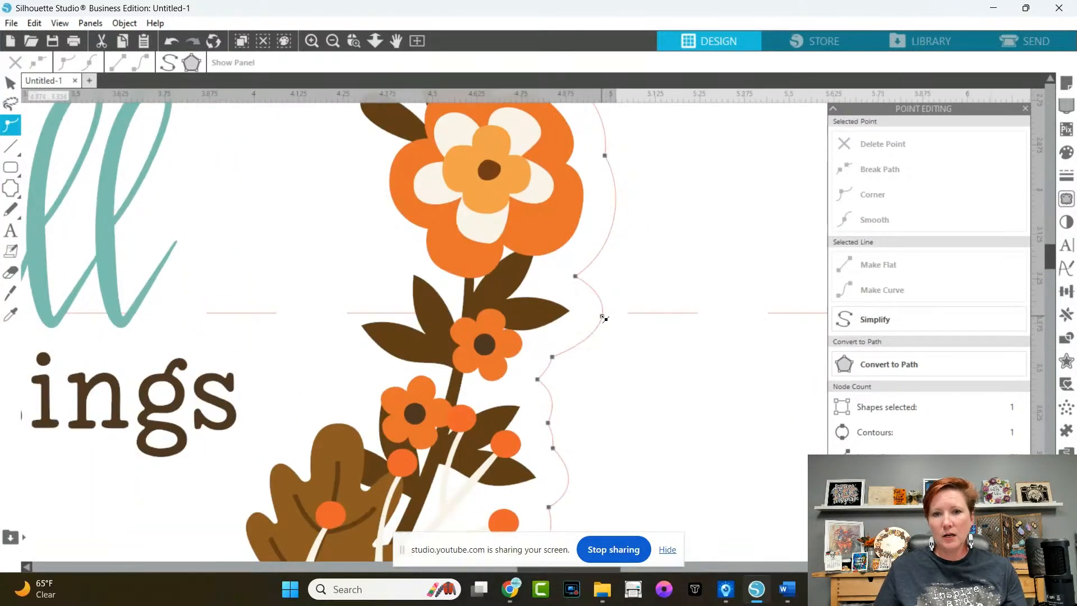
Step: Move the offset outline's right-side point exactly onto the fold line and break the path there
{"action": "left_click", "coordinate": [602, 317]}
{"action": "left_click_drag", "start_coordinate": [604, 320], "coordinate": [605, 317]}
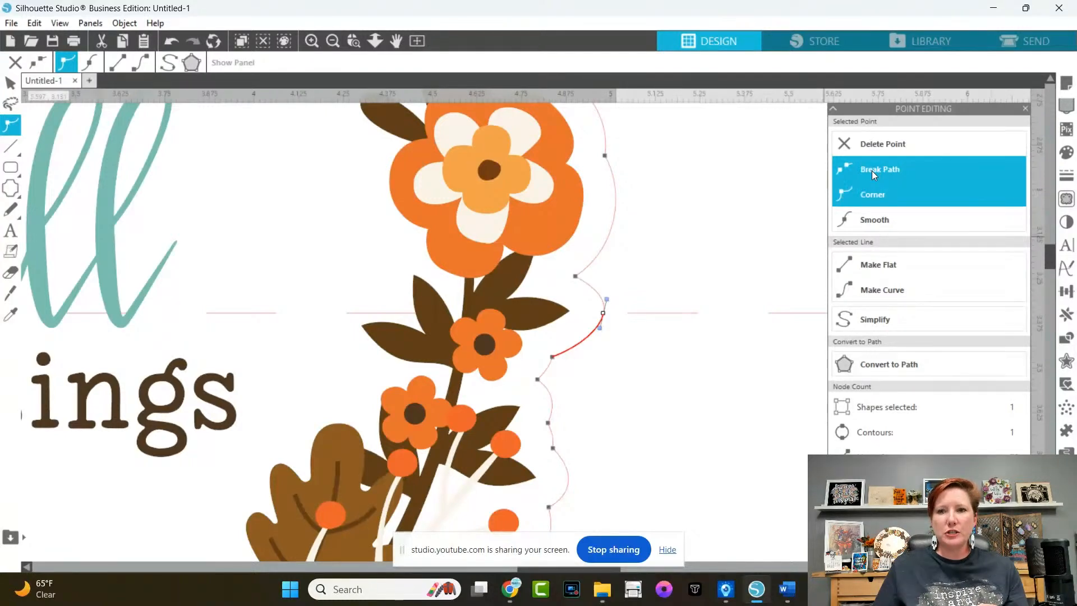
{"action": "left_click", "coordinate": [870, 169]}
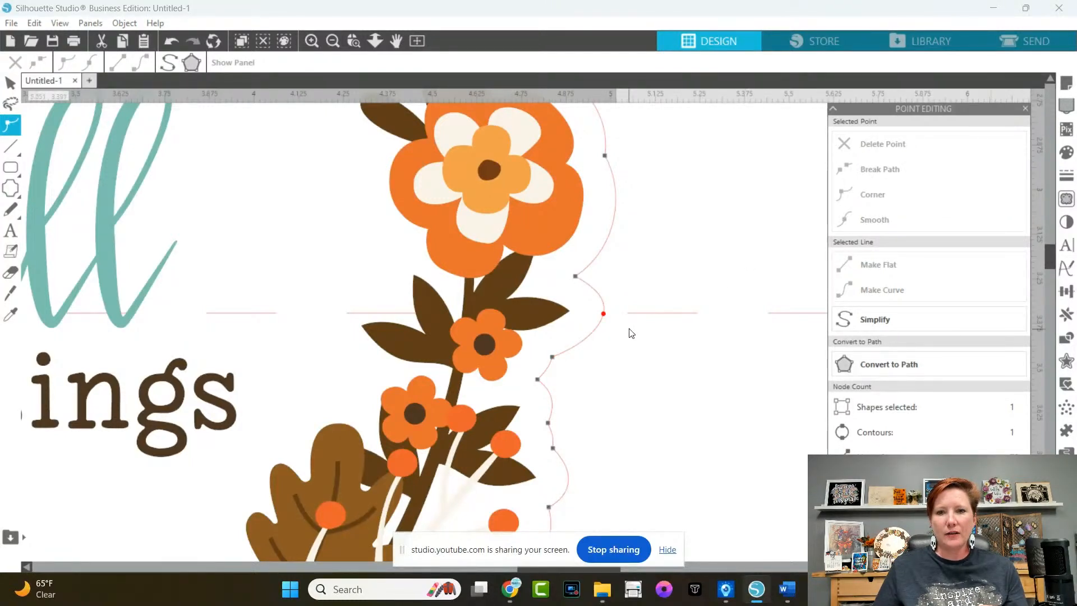
Step: Add a second point on the offset outline just below the right-side fold line point and break the path at it
{"action": "left_click", "coordinate": [606, 316]}
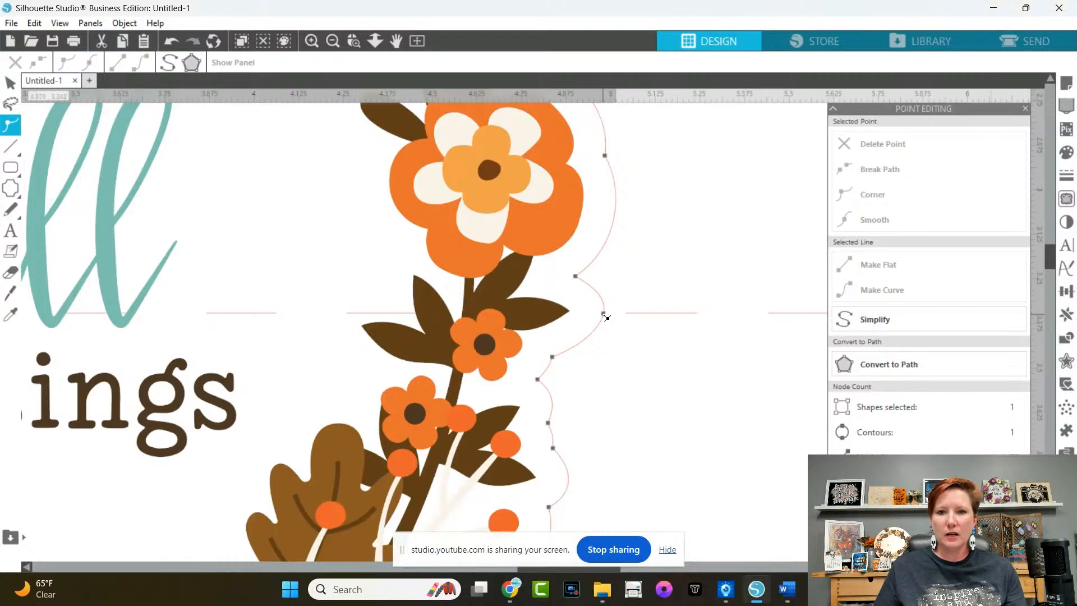
{"action": "left_click", "coordinate": [604, 316]}
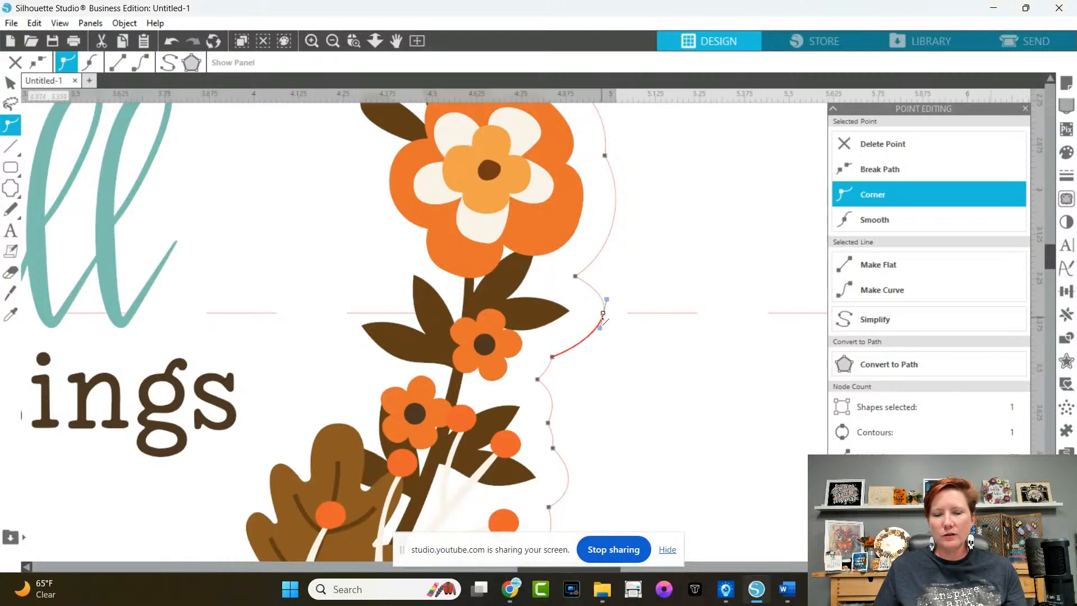
{"action": "left_click", "coordinate": [601, 320]}
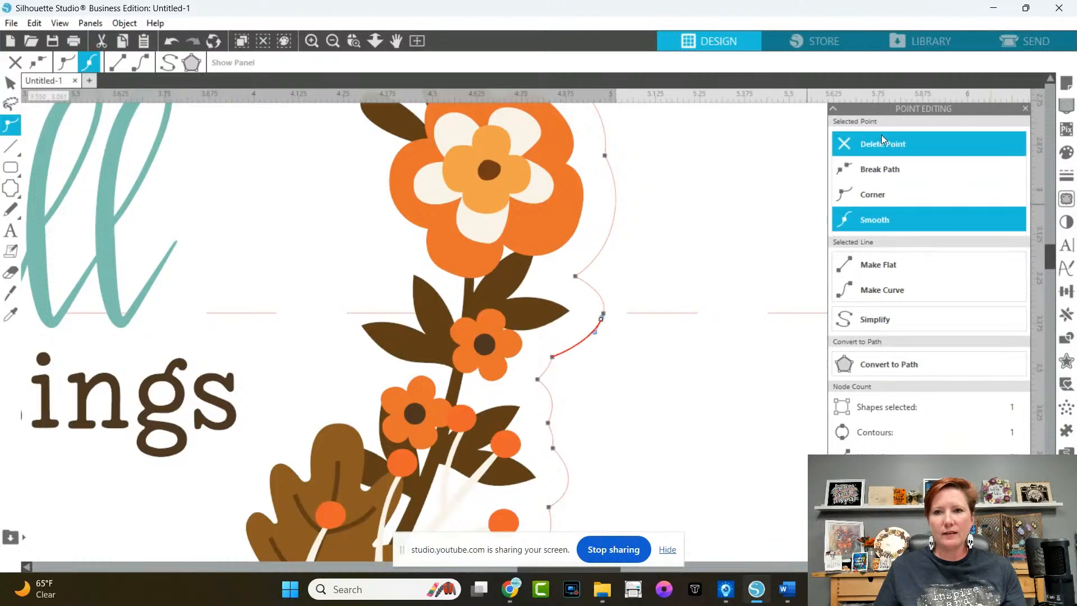
{"action": "left_click", "coordinate": [873, 167]}
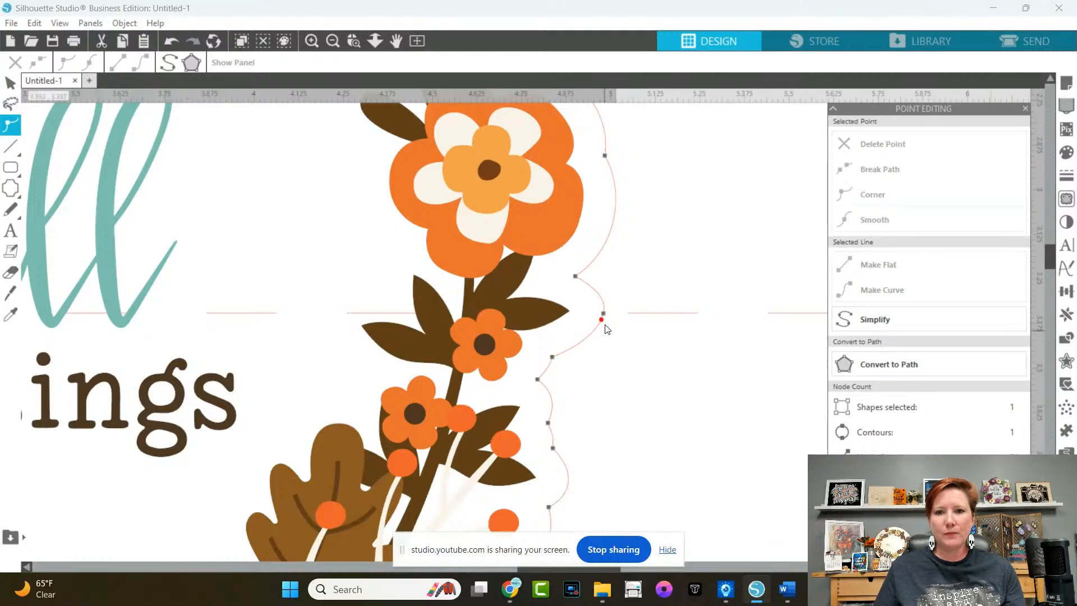
Step: Pull the two loose path ends apart on the wreath's right side and delete the stray end point above the fold line
{"action": "left_click_drag", "start_coordinate": [605, 323], "coordinate": [637, 291]}
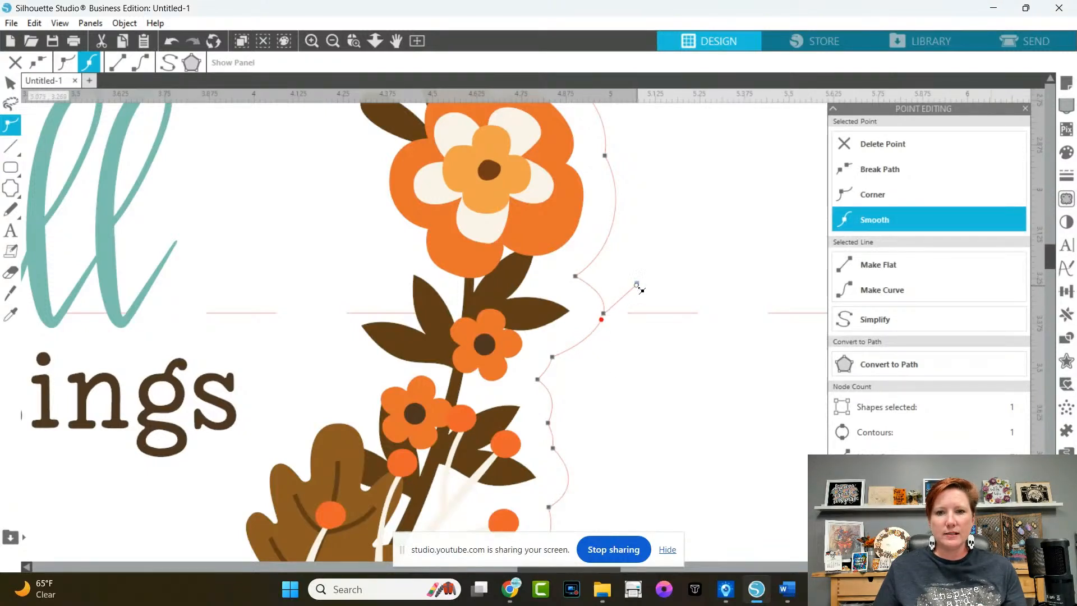
{"action": "left_click_drag", "start_coordinate": [604, 328], "coordinate": [628, 435]}
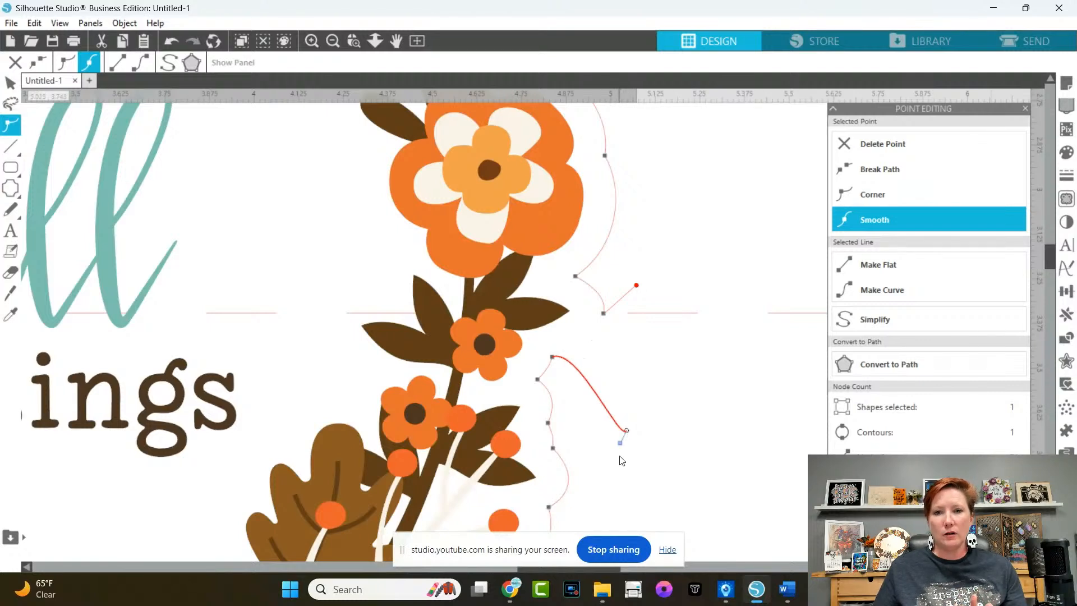
{"action": "left_click", "coordinate": [636, 287]}
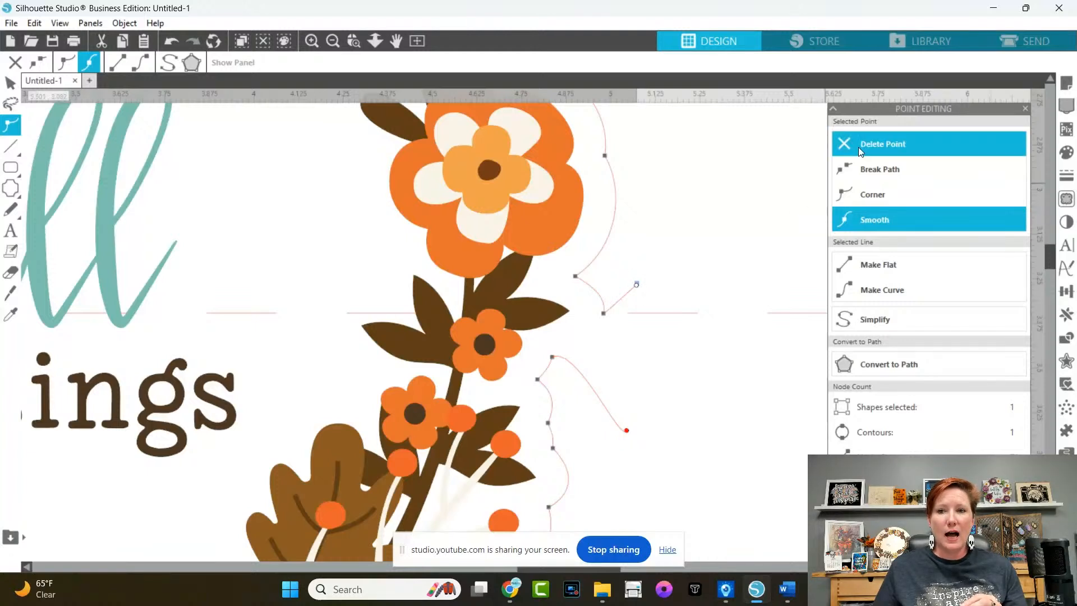
{"action": "left_click", "coordinate": [874, 144]}
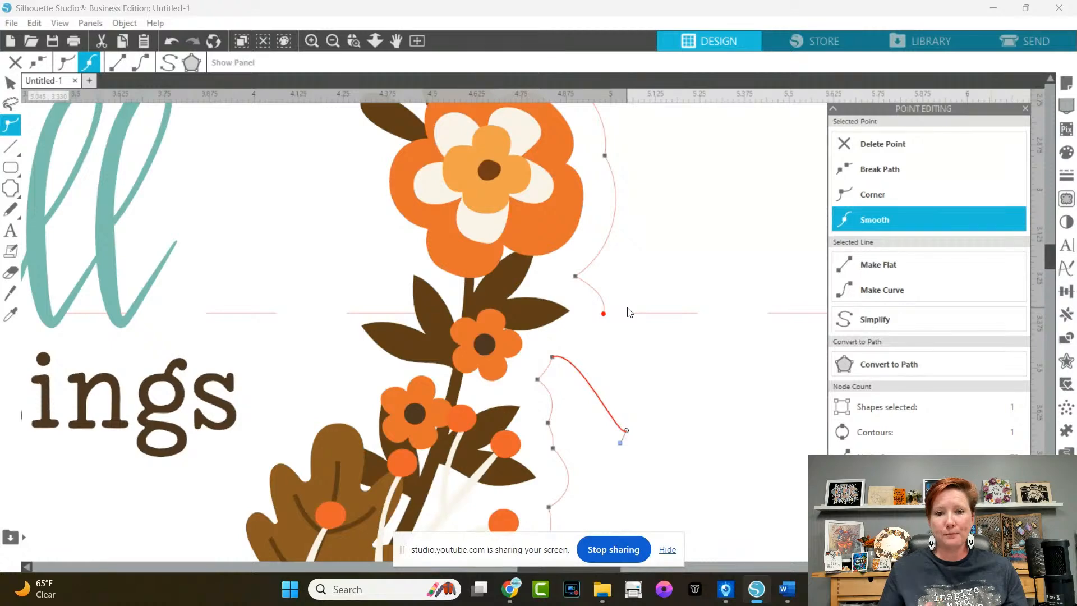
Step: Add points on the outline's left side at the fold line and just below it, and break the path at the lower one
{"action": "left_click", "coordinate": [335, 42]}
{"action": "left_click", "coordinate": [334, 41]}
{"action": "left_click", "coordinate": [335, 43]}
{"action": "key", "text": "space"}
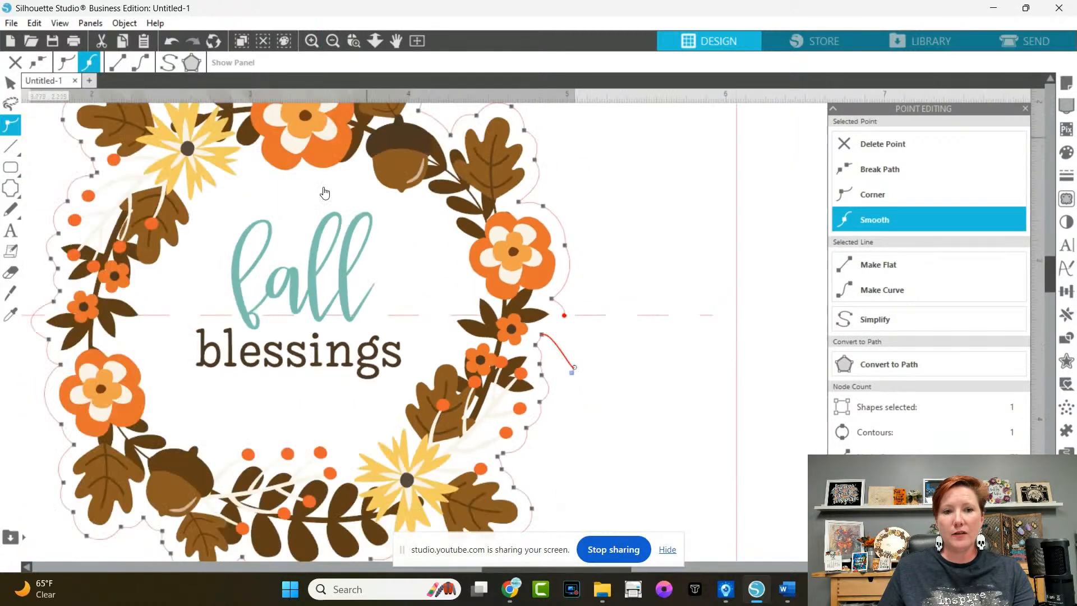
{"action": "left_click_drag", "start_coordinate": [173, 242], "coordinate": [530, 239]}
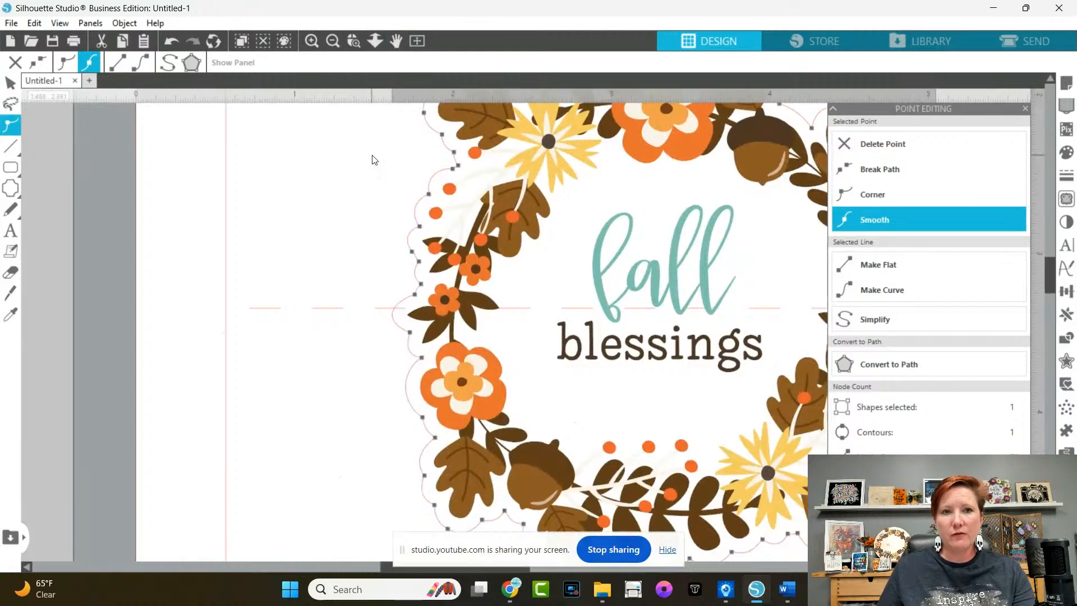
{"action": "left_click", "coordinate": [353, 41]}
{"action": "left_click_drag", "start_coordinate": [271, 262], "coordinate": [450, 342]}
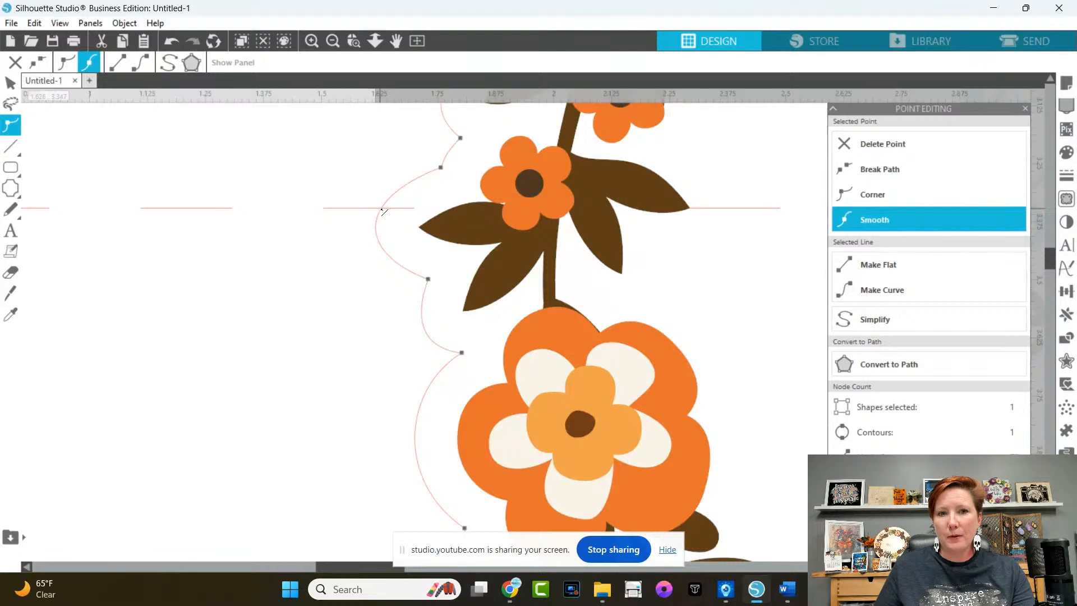
{"action": "double_click", "coordinate": [381, 208]}
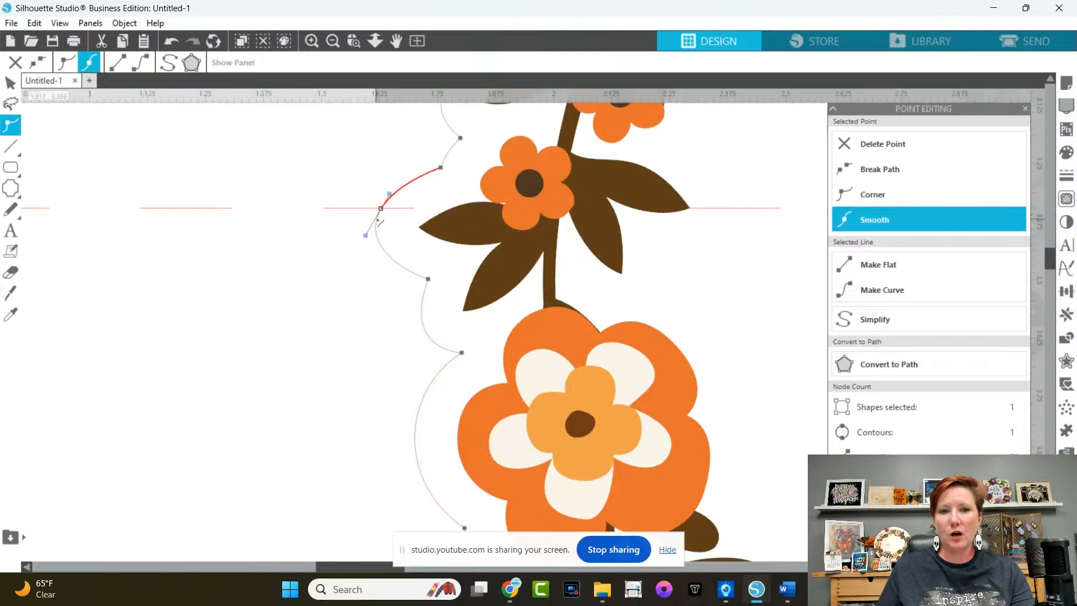
{"action": "left_click", "coordinate": [377, 219]}
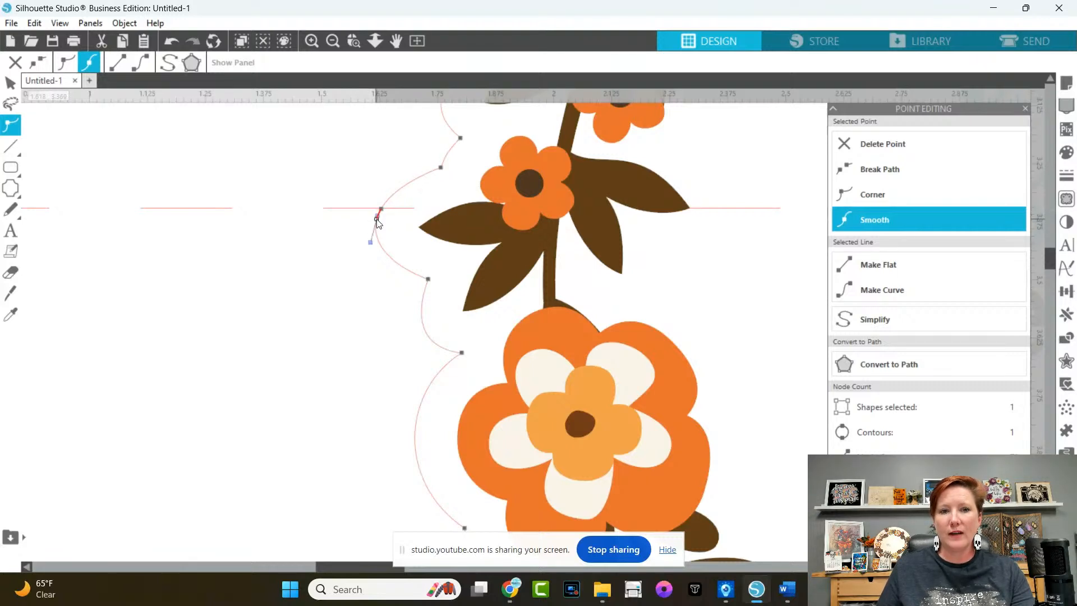
{"action": "left_click", "coordinate": [884, 167]}
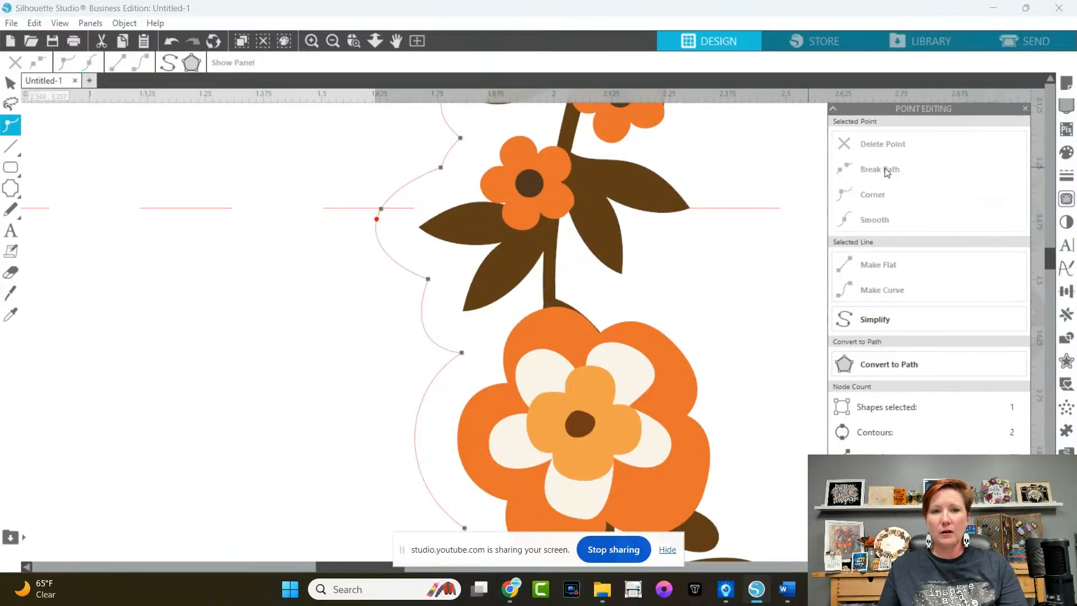
Step: Separate the two loose path ends on the wreath's left side and delete the stray end point above the fold line
{"action": "left_click", "coordinate": [377, 219]}
{"action": "left_click_drag", "start_coordinate": [377, 220], "coordinate": [350, 169]}
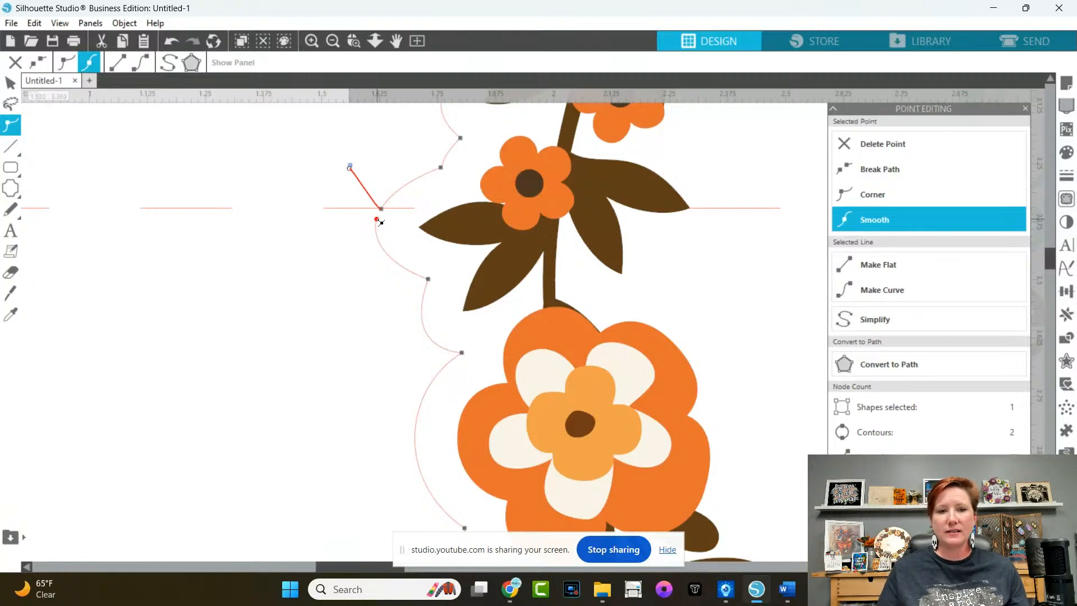
{"action": "left_click_drag", "start_coordinate": [378, 222], "coordinate": [306, 363]}
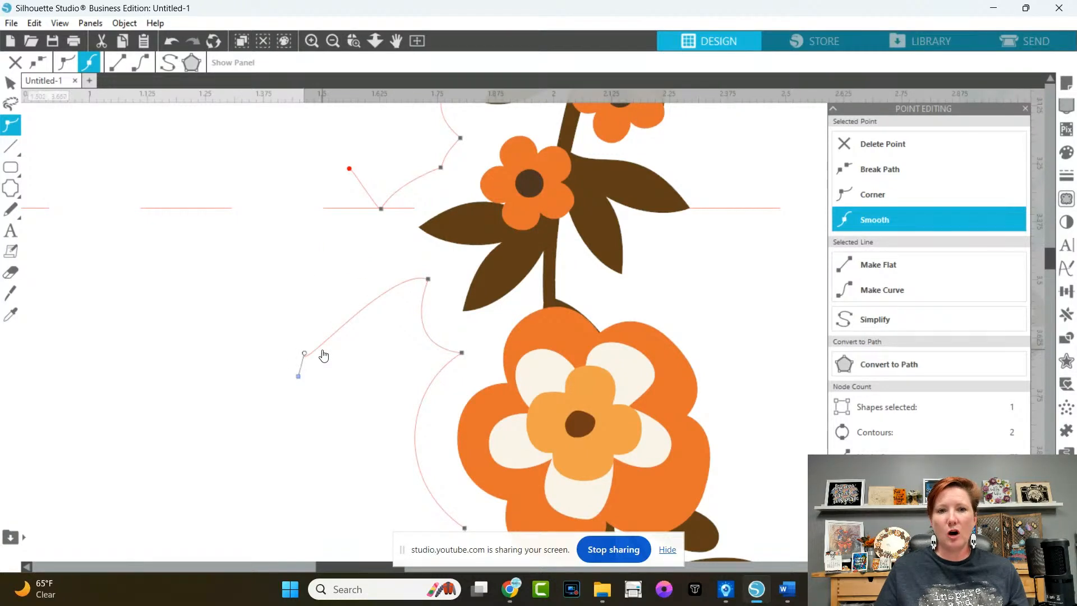
{"action": "left_click", "coordinate": [350, 168]}
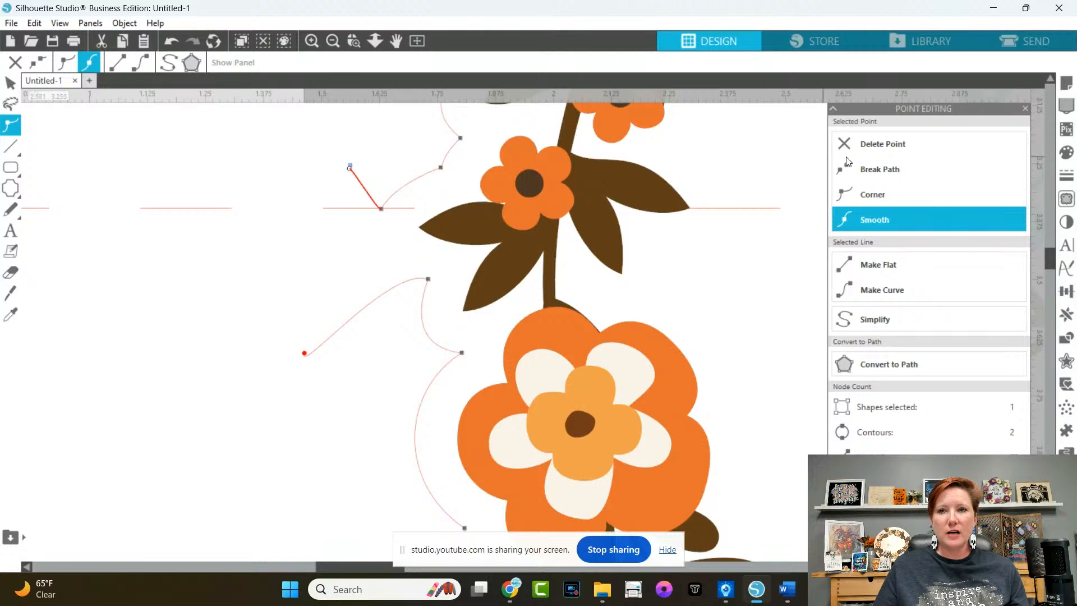
{"action": "left_click", "coordinate": [860, 146]}
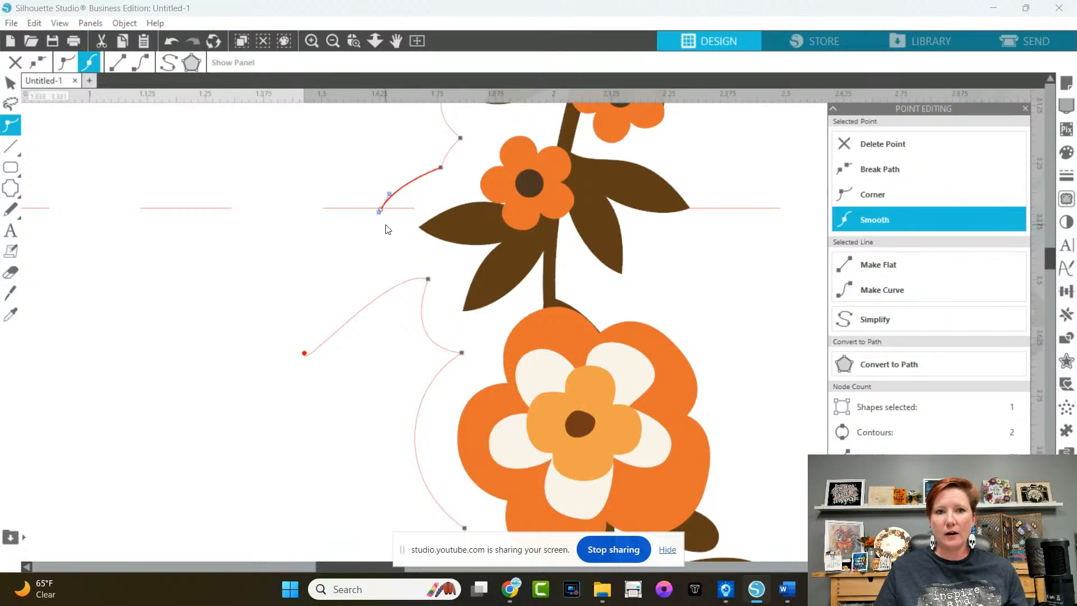
Step: Finish point editing and release the broken offset outline's compound path to separate its upper and lower halves
{"action": "left_click", "coordinate": [333, 42]}
{"action": "left_click", "coordinate": [332, 42]}
{"action": "left_click", "coordinate": [331, 42]}
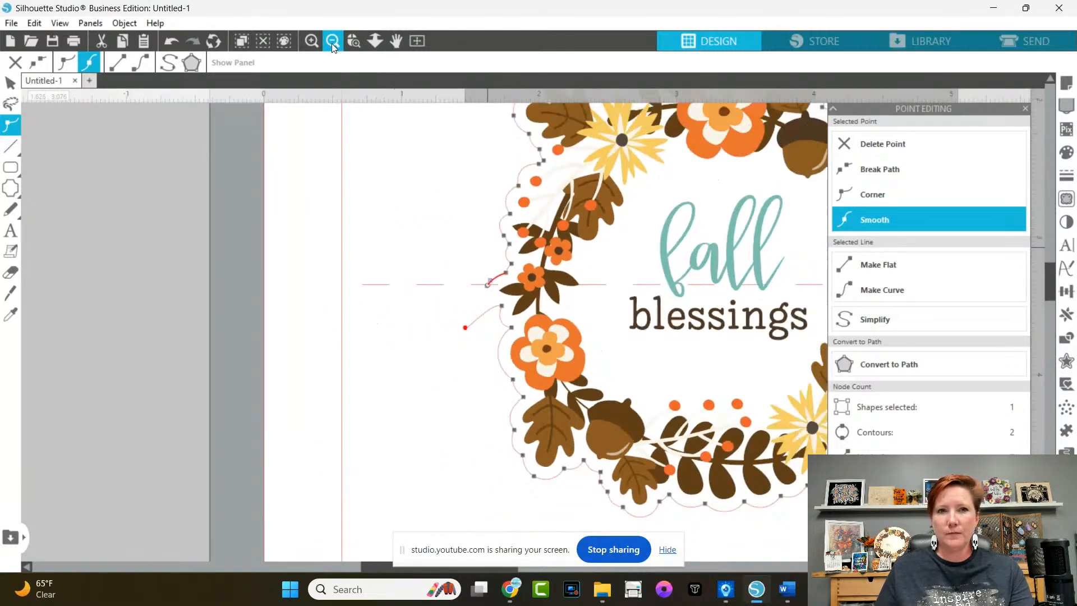
{"action": "left_click_drag", "start_coordinate": [584, 206], "coordinate": [346, 223]}
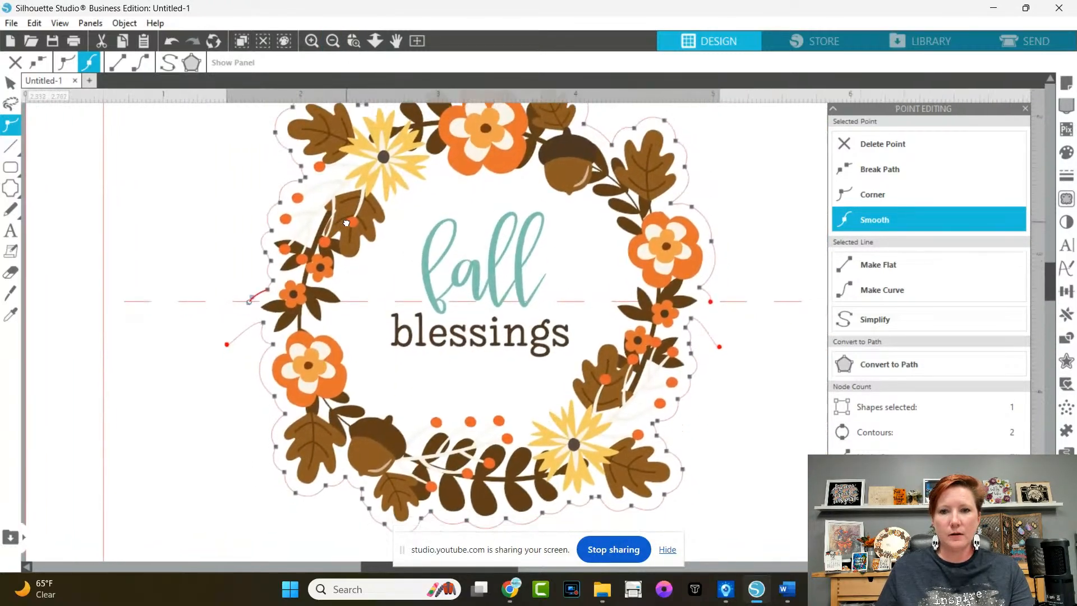
{"action": "left_click", "coordinate": [333, 41]}
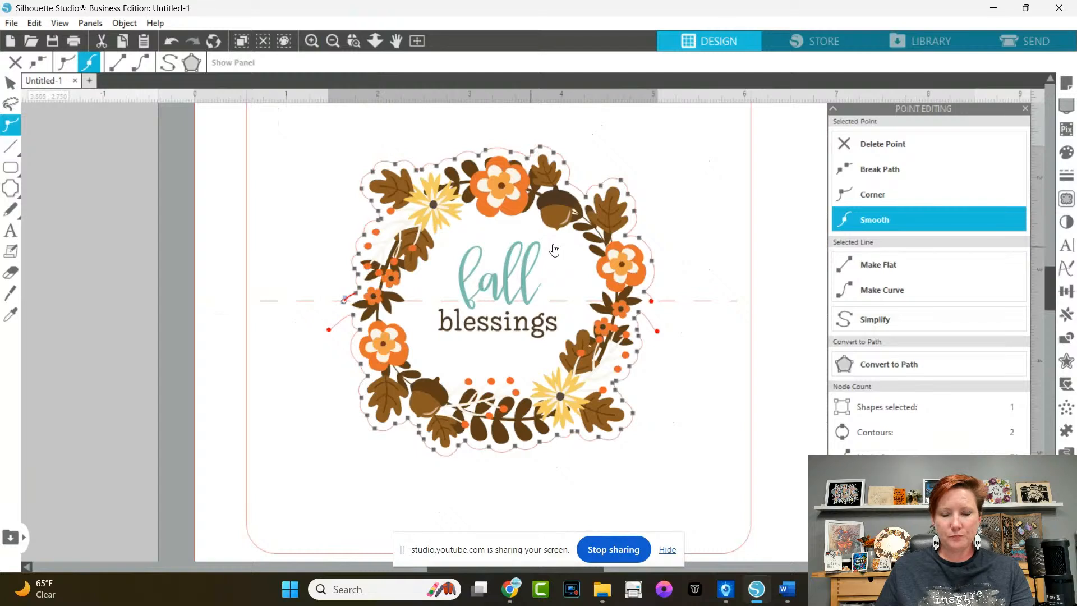
{"action": "left_click", "coordinate": [296, 350]}
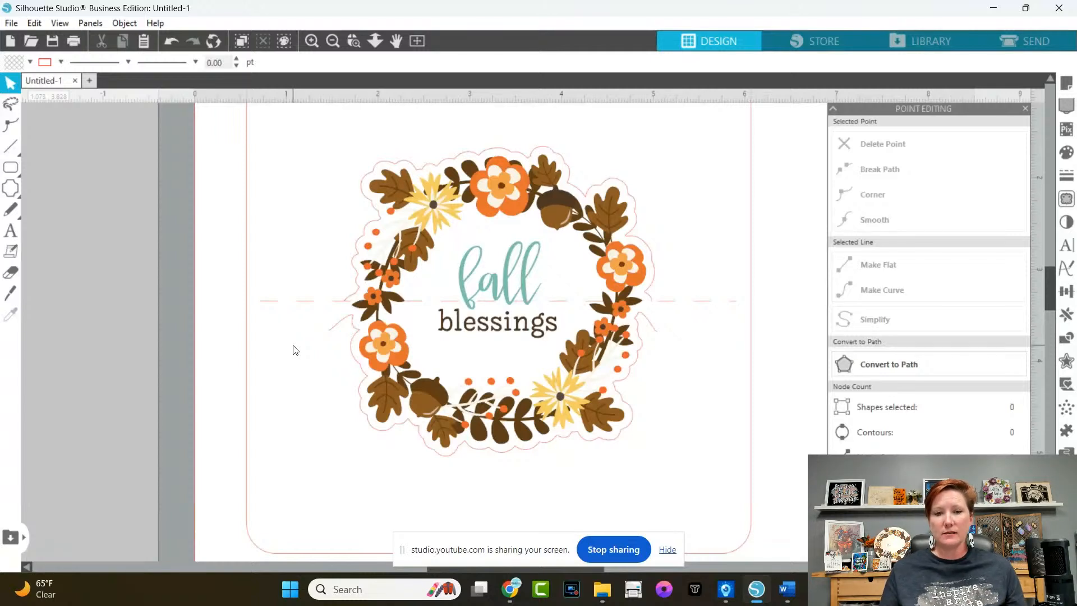
{"action": "left_click", "coordinate": [338, 332]}
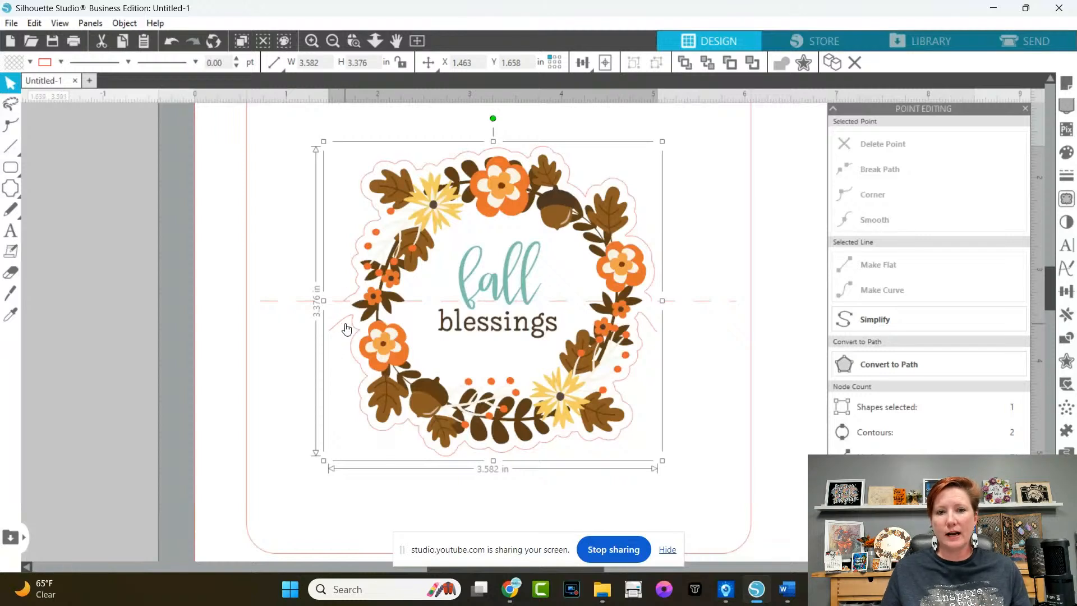
{"action": "right_click", "coordinate": [343, 324]}
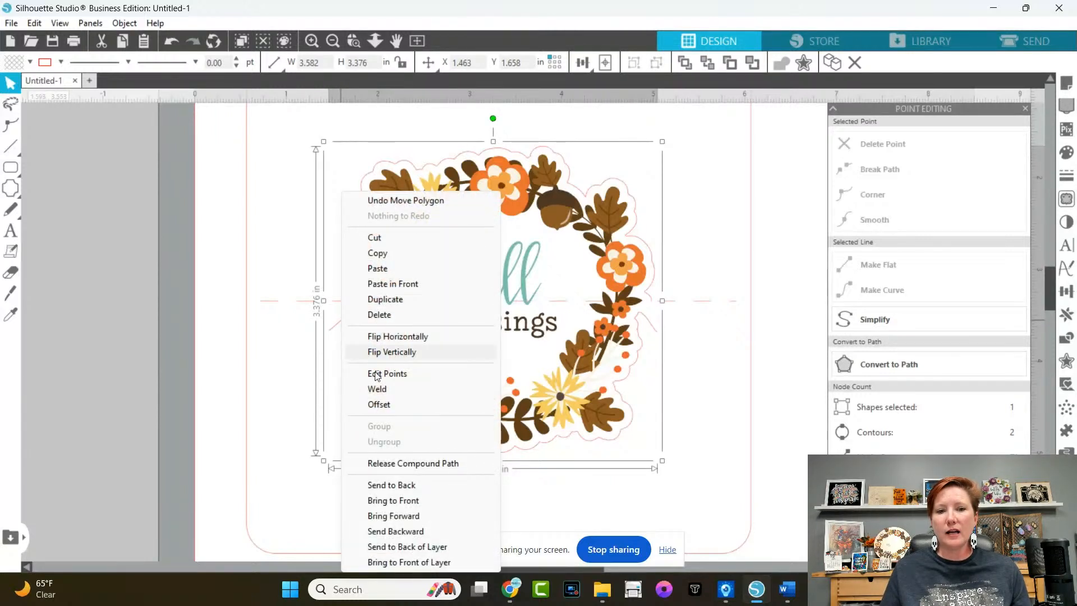
{"action": "left_click", "coordinate": [395, 463]}
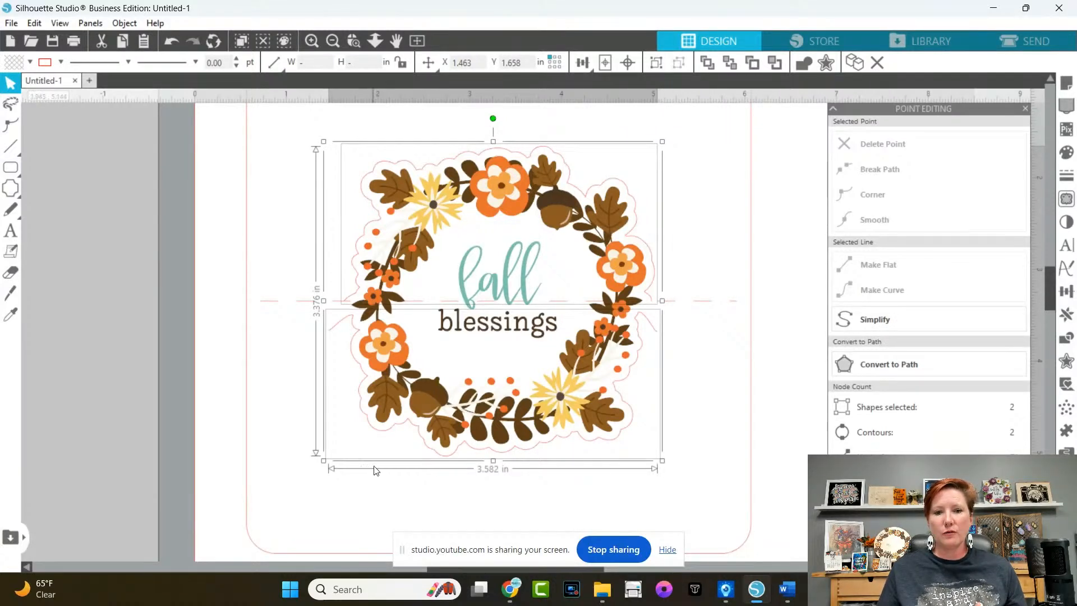
{"action": "left_click", "coordinate": [276, 478]}
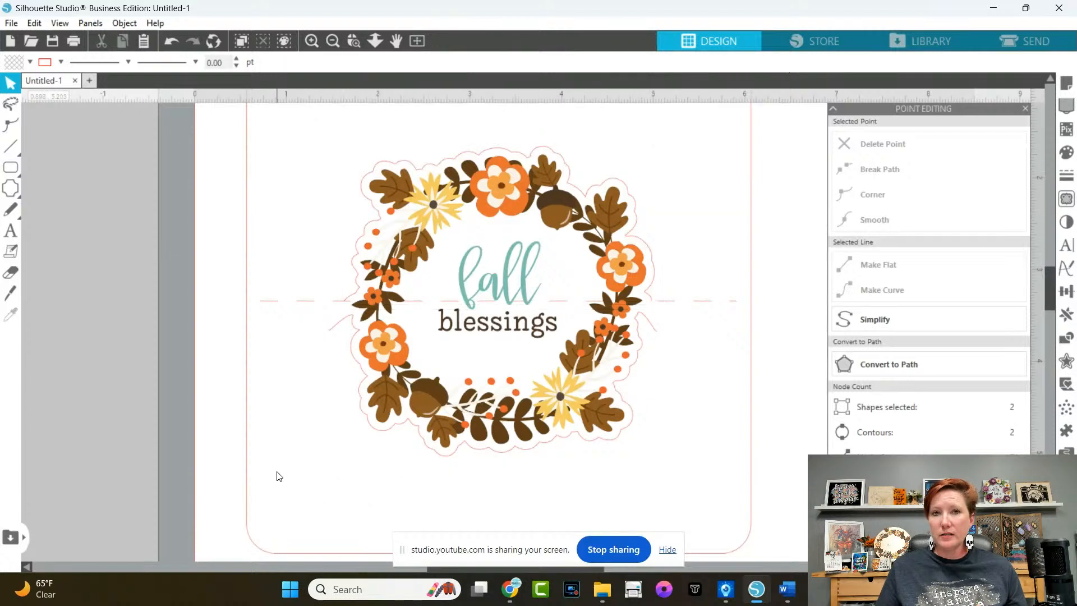
Step: Delete the lower half of the offset outline around the wreath
{"action": "left_click", "coordinate": [380, 436]}
{"action": "left_click_drag", "start_coordinate": [379, 435], "coordinate": [377, 464]}
{"action": "key", "text": "Delete"}
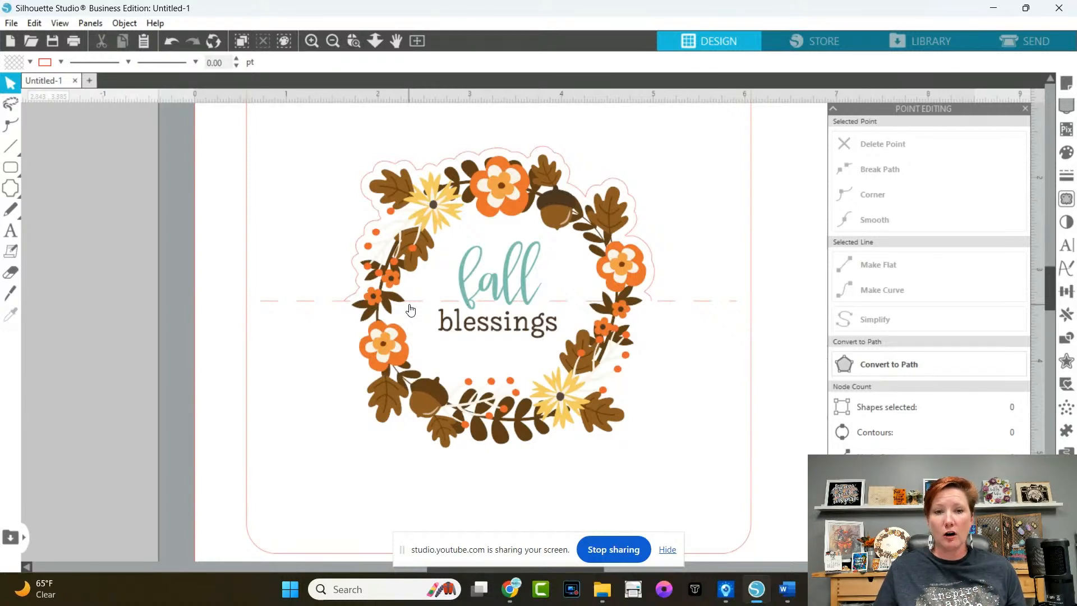
Step: Shorten the dashed fold line from its right end to about 0.857 in, stopping near the outline's left end
{"action": "left_click", "coordinate": [702, 302]}
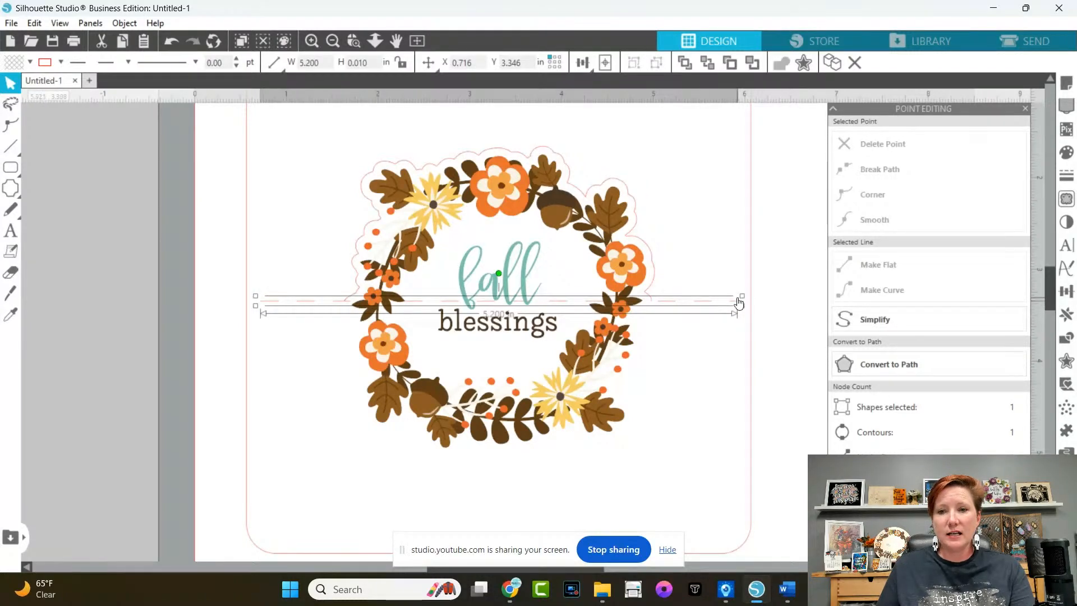
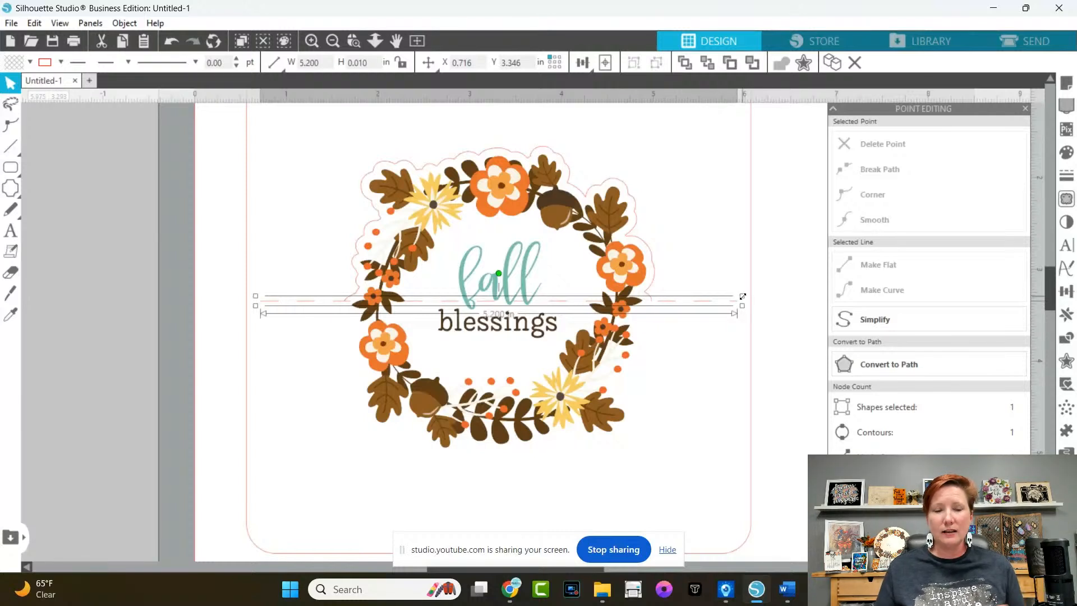
{"action": "key", "text": "ctrl"}
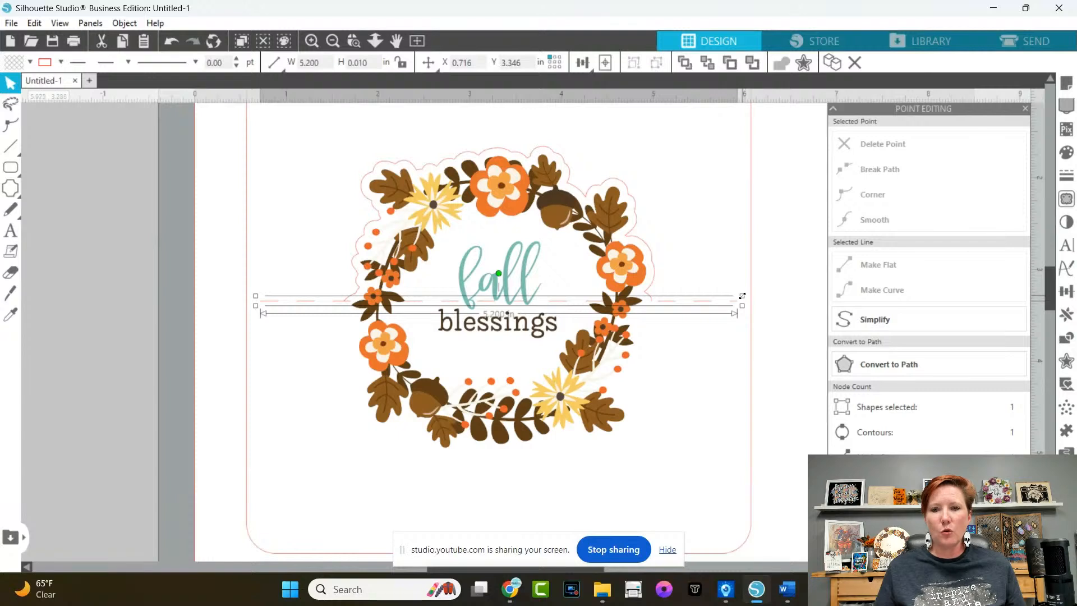
{"action": "left_click_drag", "start_coordinate": [743, 300], "coordinate": [344, 305]}
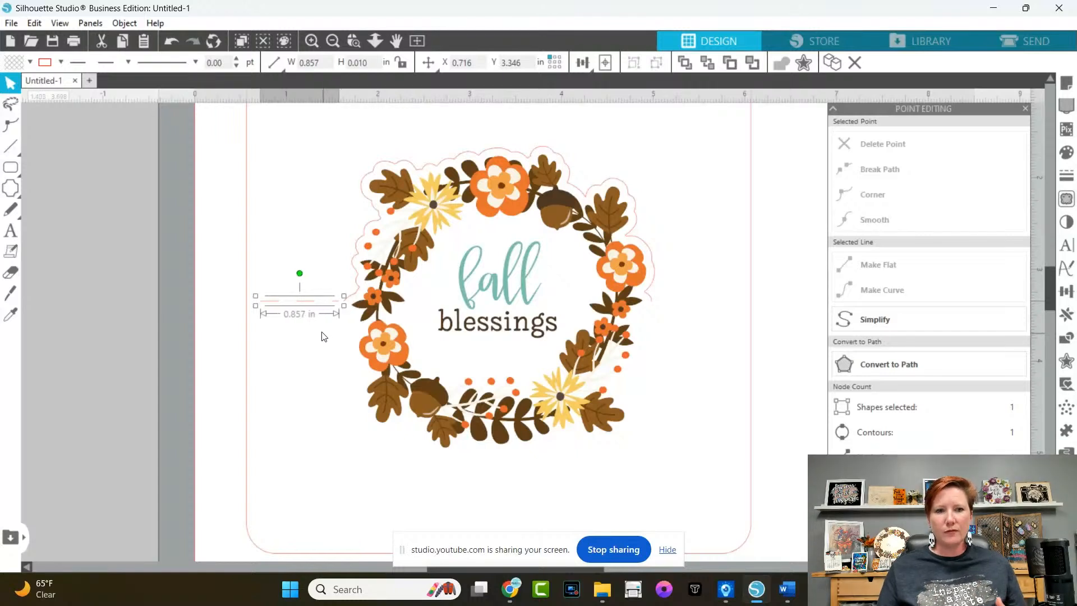
Step: Nudge the shortened fold line left toward the card edge and stretch it to about 0.910 in wide
{"action": "key", "text": "Left"}
{"action": "key", "text": "Left"}
{"action": "key", "text": "Left"}
{"action": "key", "text": "Left"}
{"action": "key", "text": "Left"}
{"action": "key", "text": "Left"}
{"action": "key", "text": "Left"}
{"action": "key", "text": "Left"}
{"action": "key", "text": "Left"}
{"action": "key", "text": "Left"}
{"action": "key", "text": "Left"}
{"action": "key", "text": "Left"}
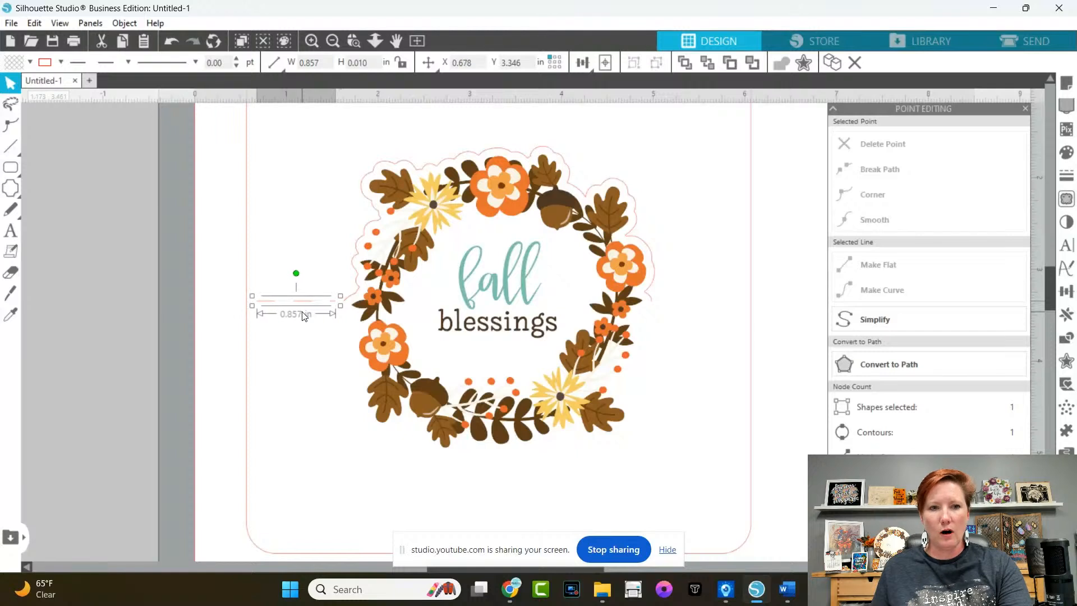
{"action": "left_click_drag", "start_coordinate": [339, 295], "coordinate": [343, 296]}
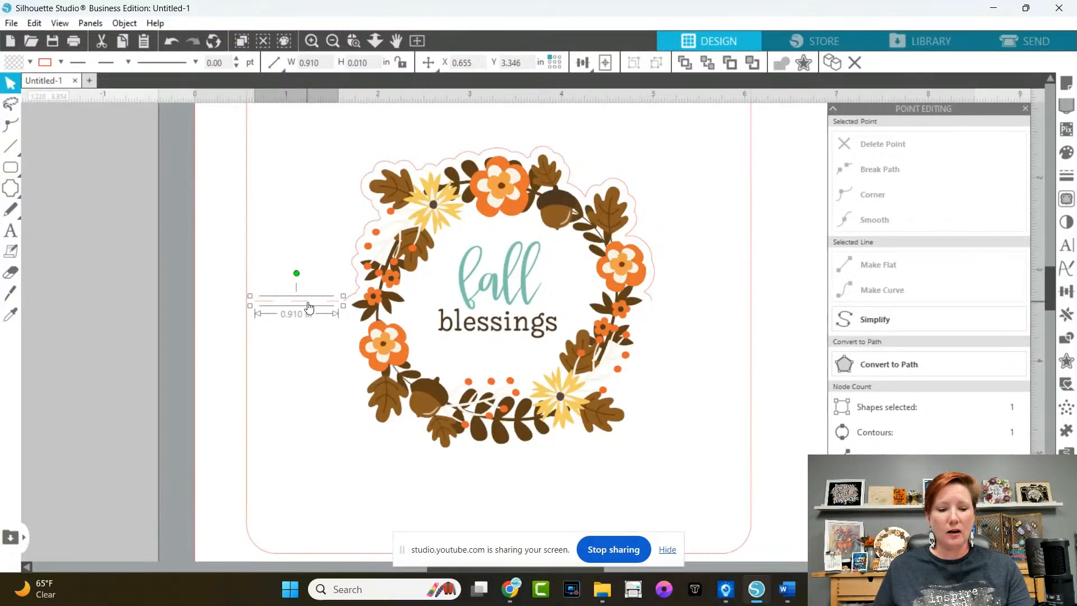
Step: Copy the dashed fold line to the other side of the wreath and align both lines by their middles
{"action": "left_click_drag", "start_coordinate": [308, 308], "coordinate": [709, 310]}
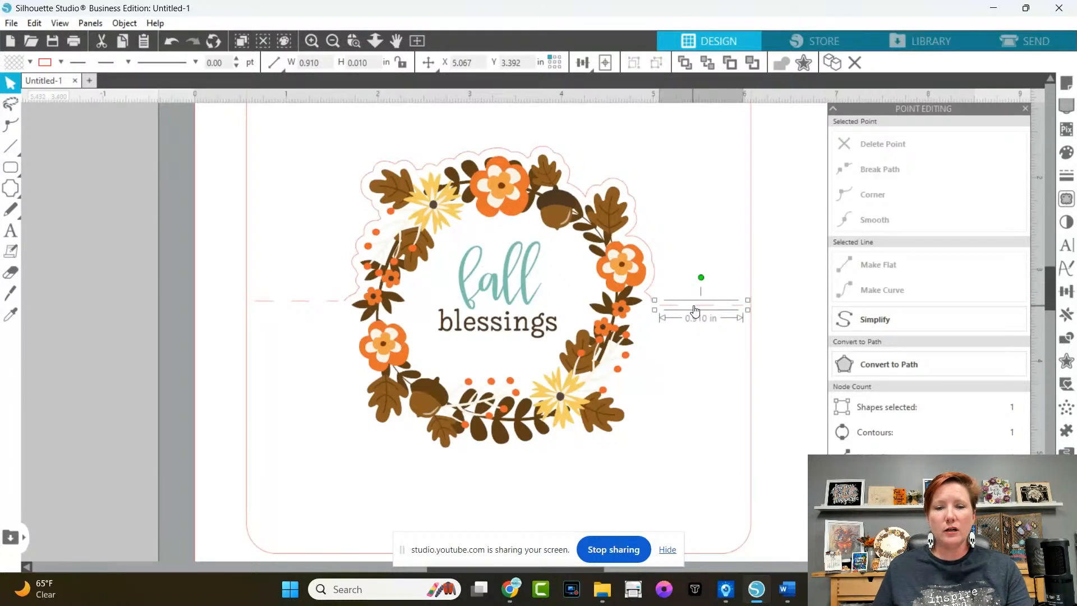
{"action": "left_click", "coordinate": [334, 305], "text": "shift"}
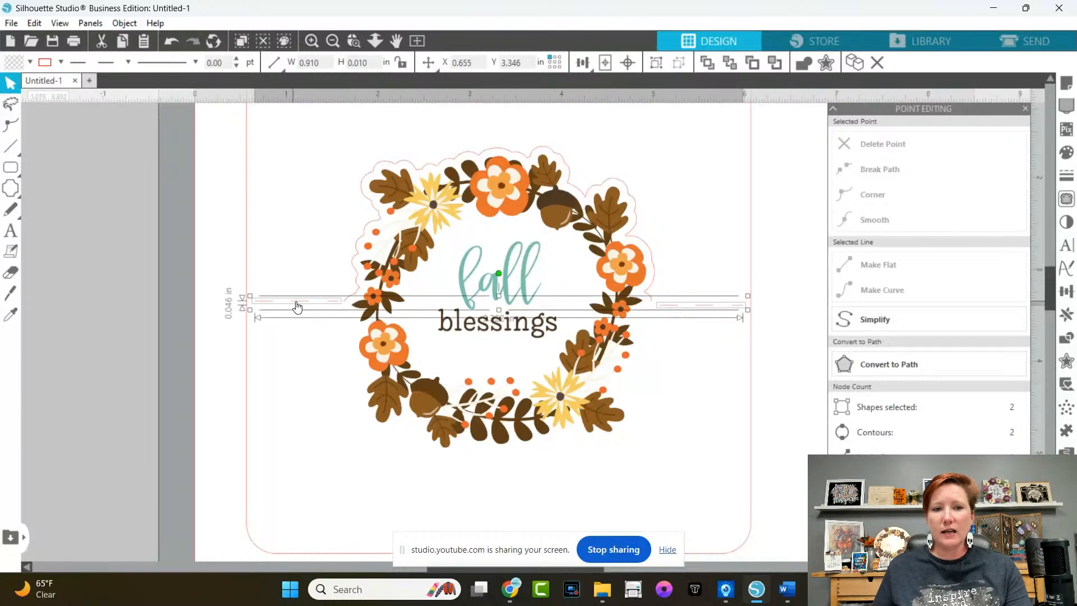
{"action": "left_click", "coordinate": [581, 60]}
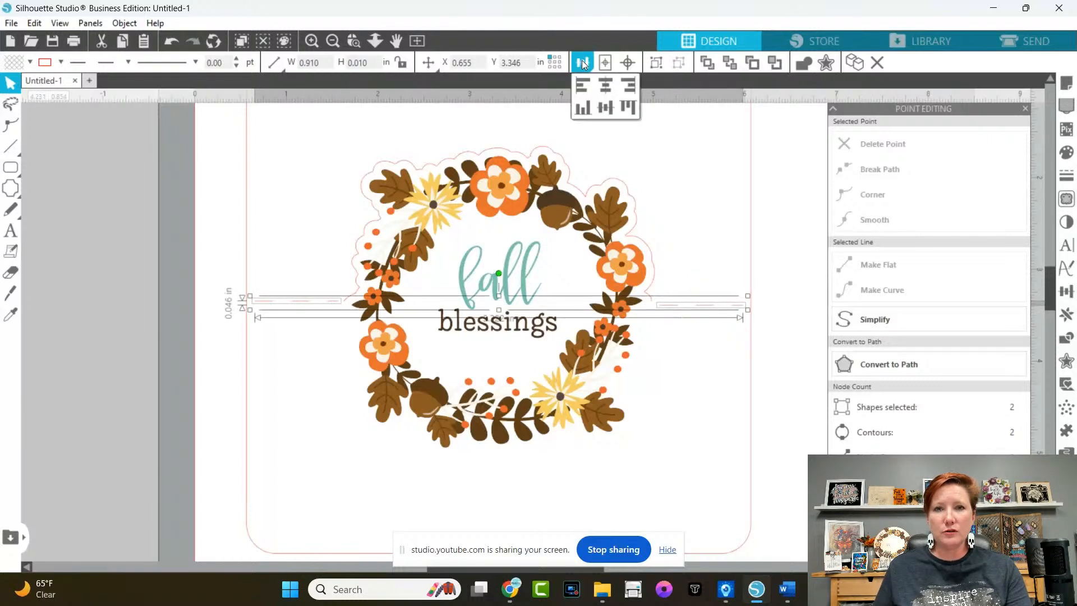
{"action": "left_click", "coordinate": [609, 110]}
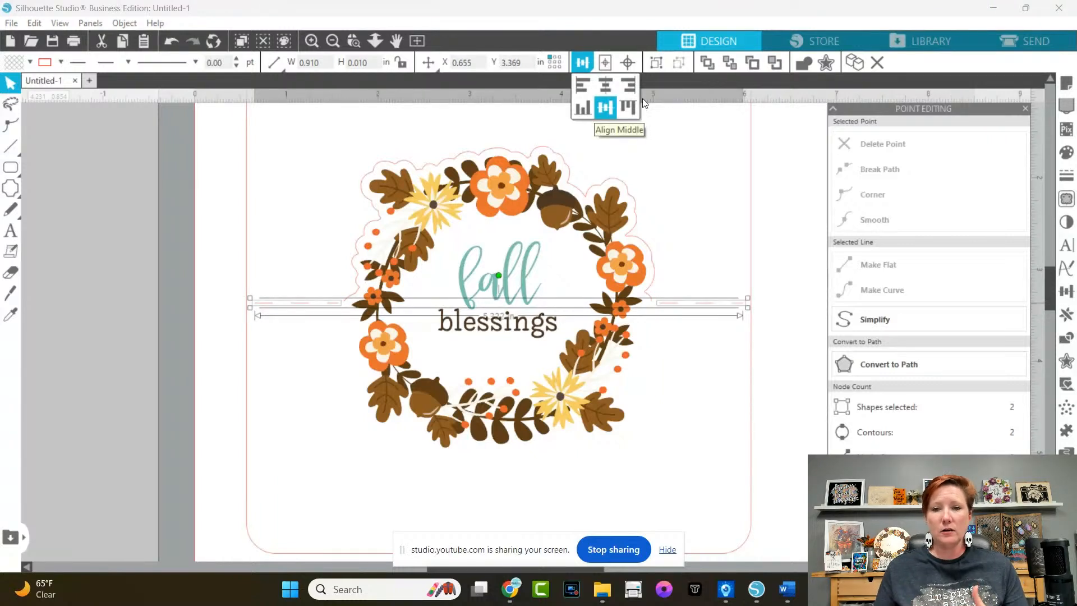
Step: Group the two fold lines and centre them on the card together with the card shape
{"action": "right_click", "coordinate": [703, 300]}
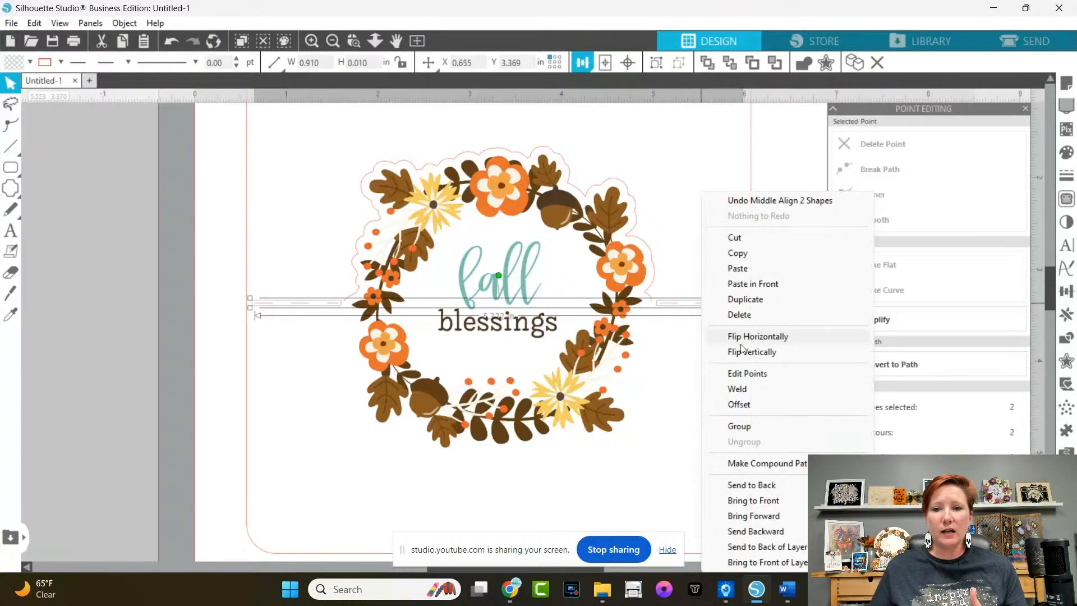
{"action": "left_click", "coordinate": [744, 427]}
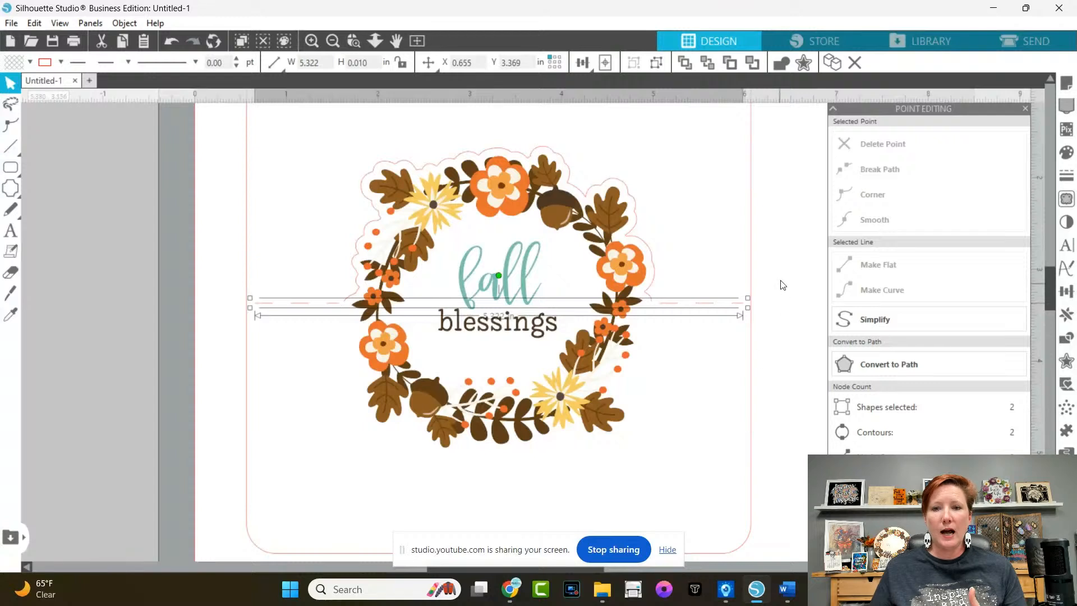
{"action": "left_click_drag", "start_coordinate": [779, 274], "coordinate": [727, 332]}
{"action": "left_click", "coordinate": [329, 42]}
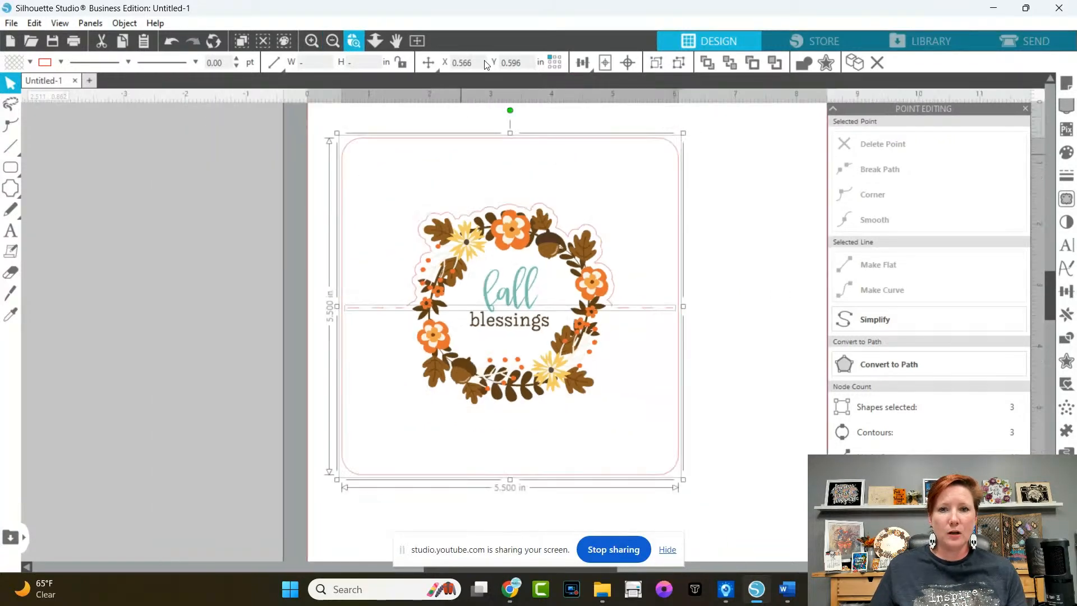
{"action": "left_click", "coordinate": [770, 213]}
{"action": "left_click_drag", "start_coordinate": [770, 212], "coordinate": [645, 361]}
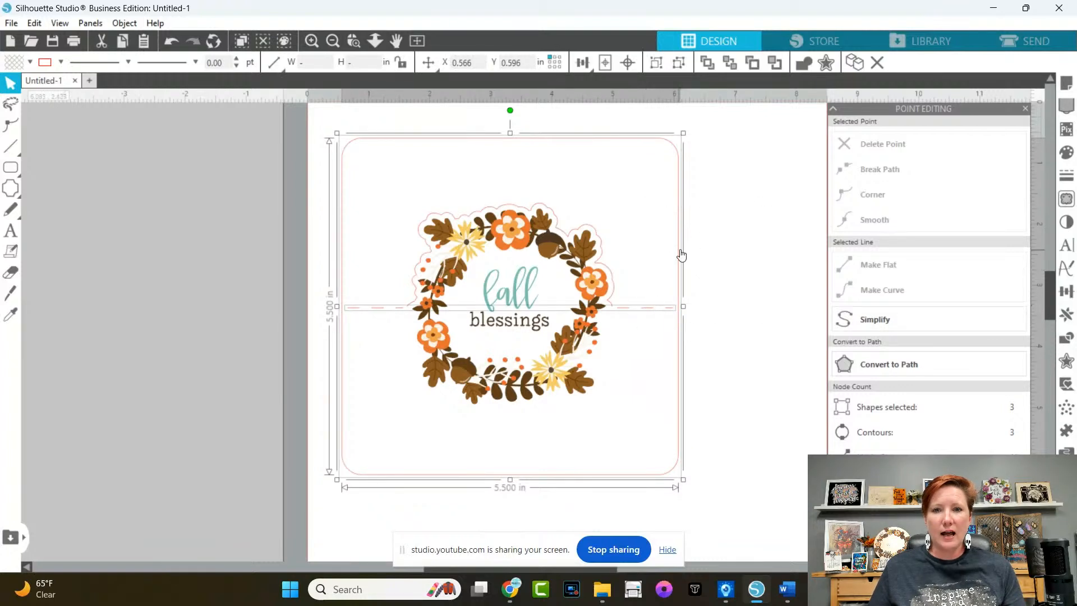
{"action": "left_click", "coordinate": [628, 64]}
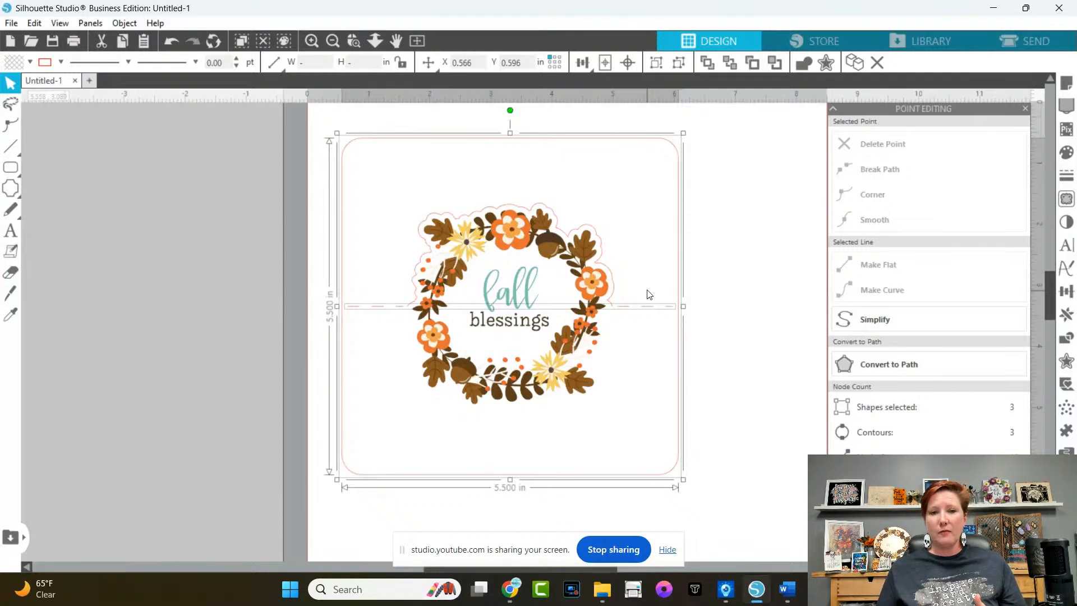
Step: Draw a vertical line on the empty area beside the page and set its height to 4.25 in
{"action": "mouse_move", "coordinate": [2, 150]}
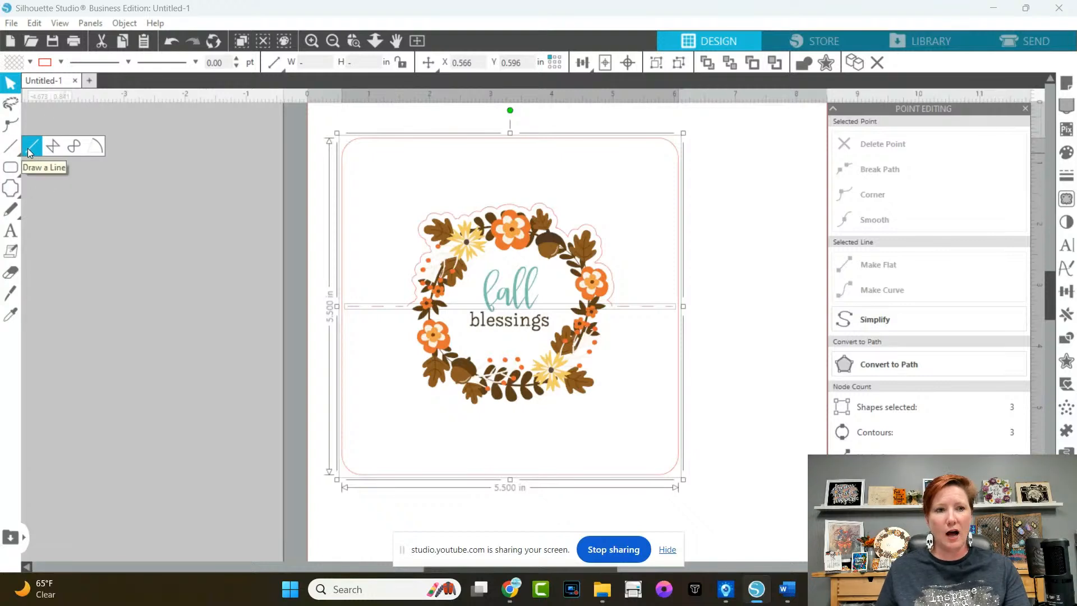
{"action": "left_click", "coordinate": [28, 147]}
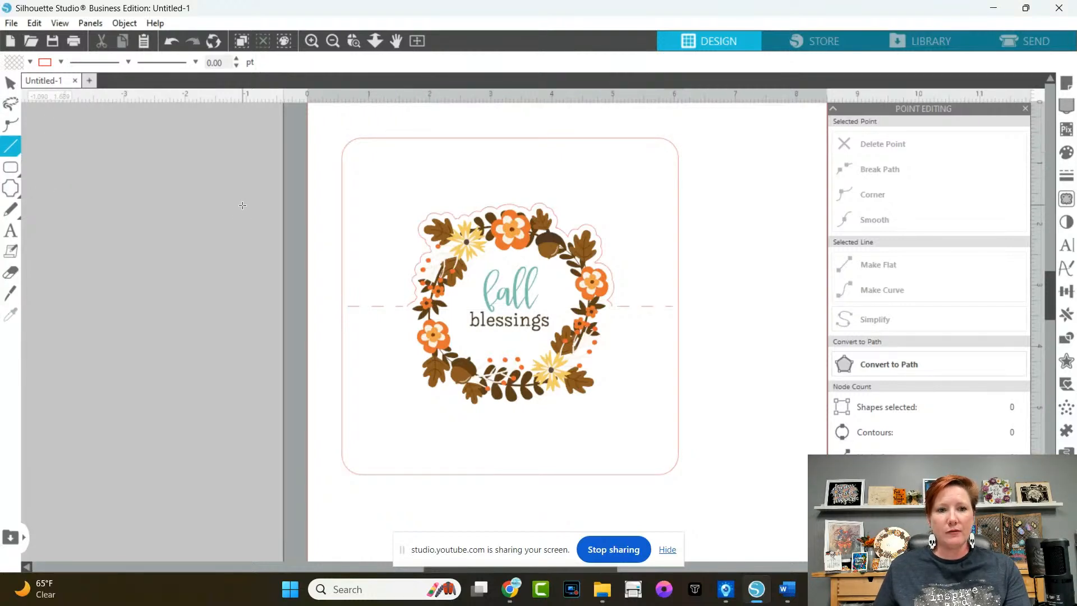
{"action": "left_click_drag", "start_coordinate": [243, 205], "coordinate": [241, 453]}
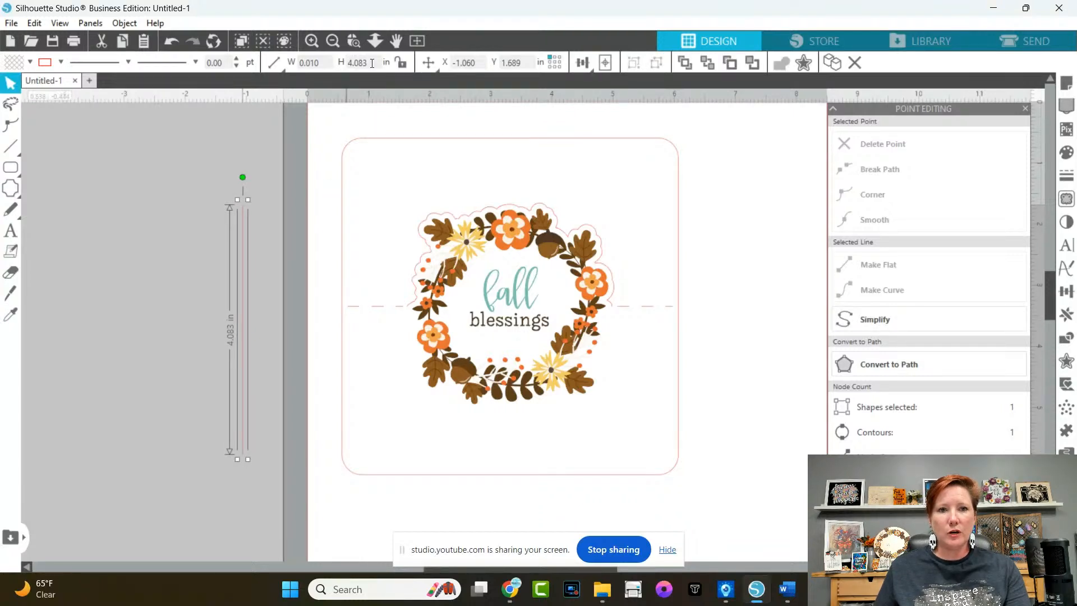
{"action": "left_click", "coordinate": [372, 62]}
{"action": "type", "text": "4.25"}
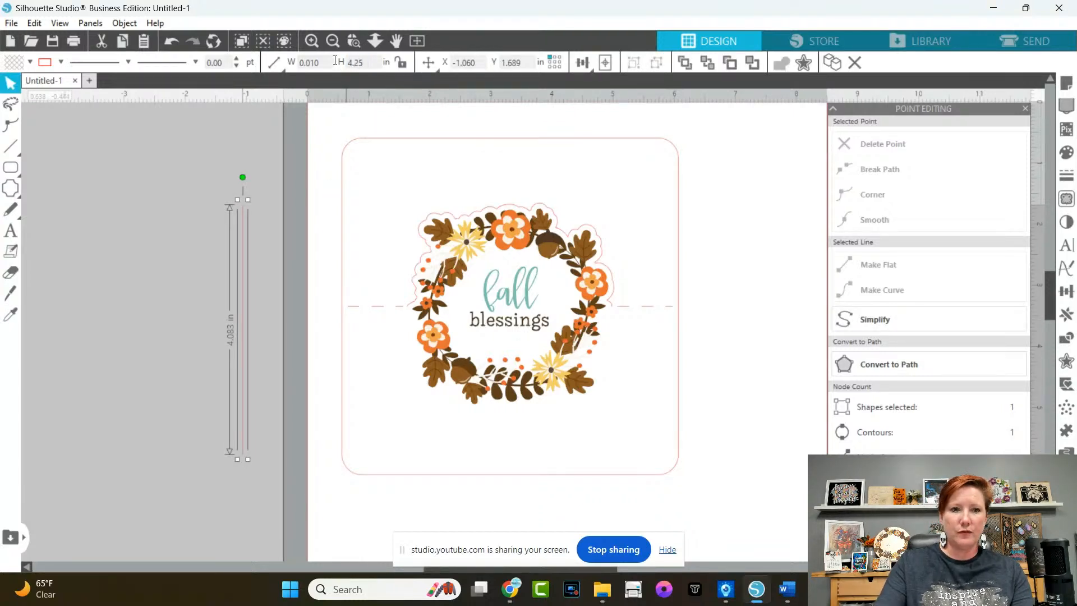
{"action": "key", "text": "Return"}
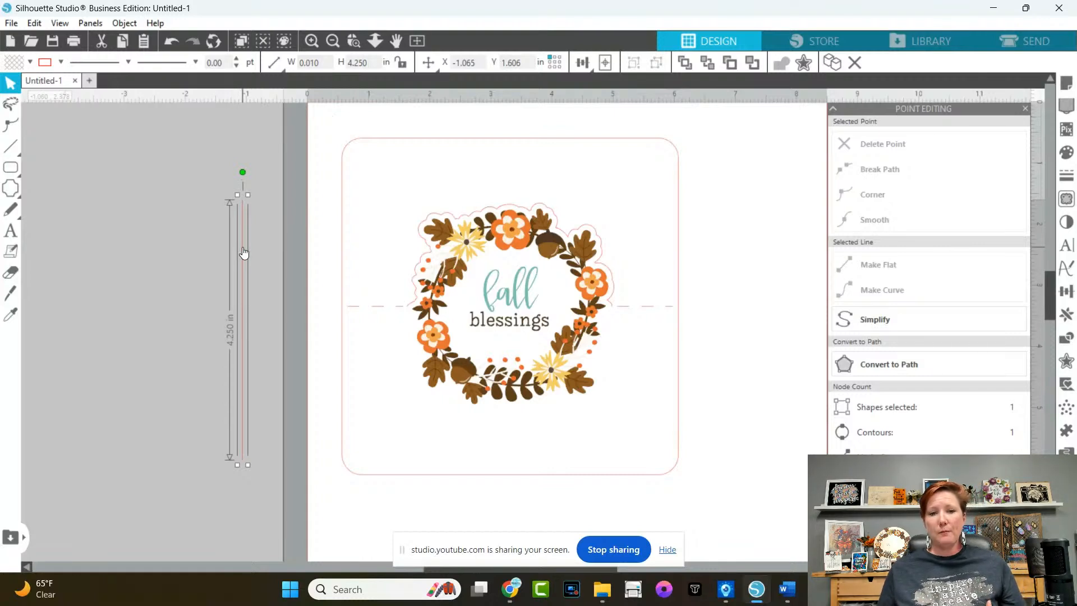
Step: Check the wreath's height against the 4.25 in line by standing it on the card's lower edge, just left of the wreath
{"action": "left_click", "coordinate": [402, 139]}
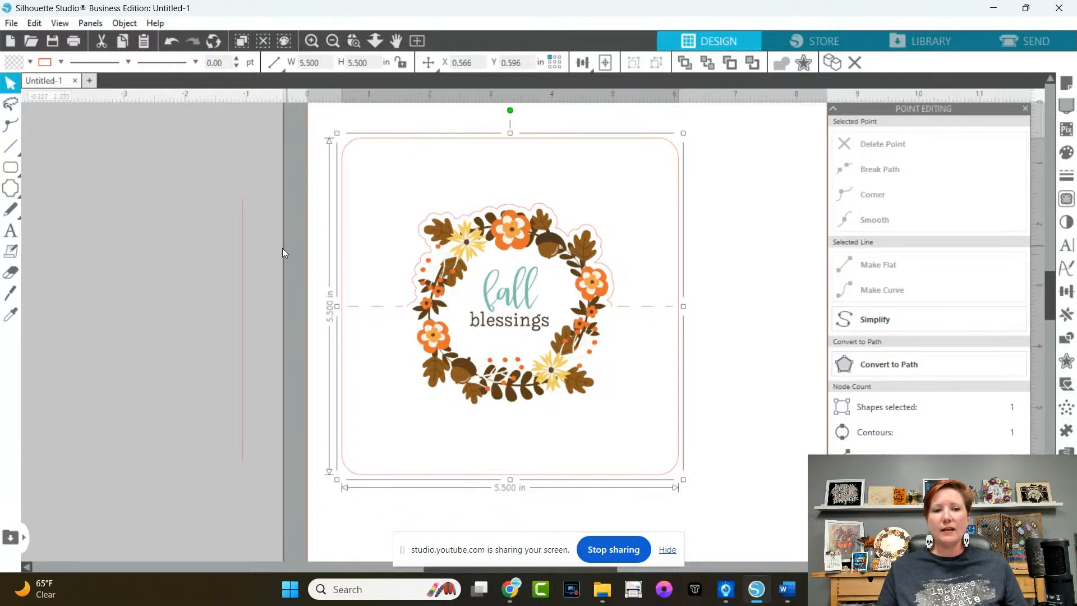
{"action": "mouse_move", "coordinate": [241, 284]}
{"action": "left_mouse_down"}
{"action": "mouse_move", "coordinate": [503, 289]}
{"action": "mouse_move", "coordinate": [511, 298]}
{"action": "left_mouse_up"}
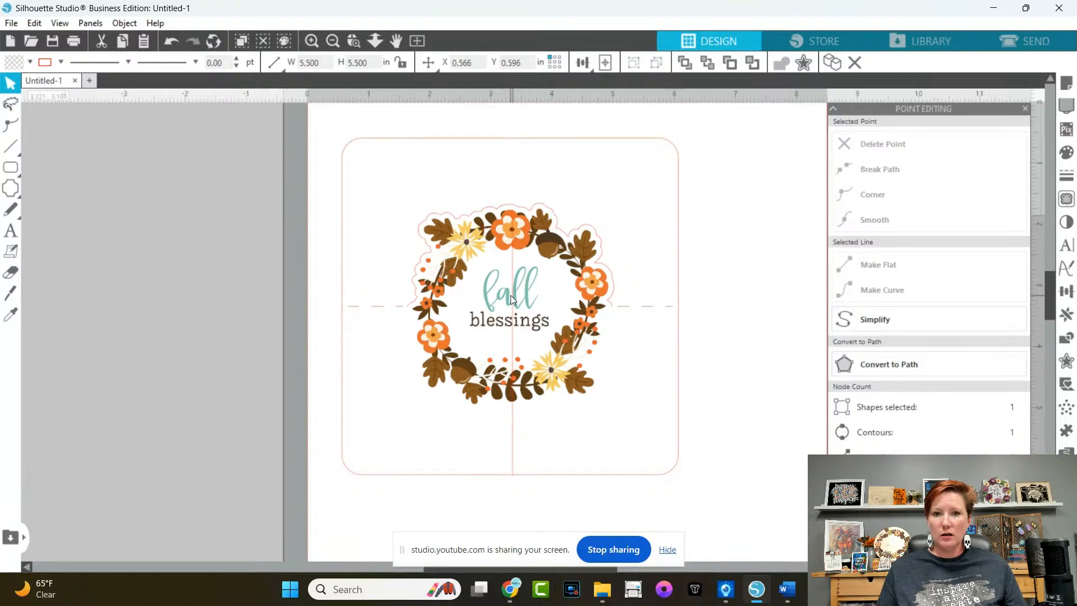
{"action": "left_click", "coordinate": [511, 295]}
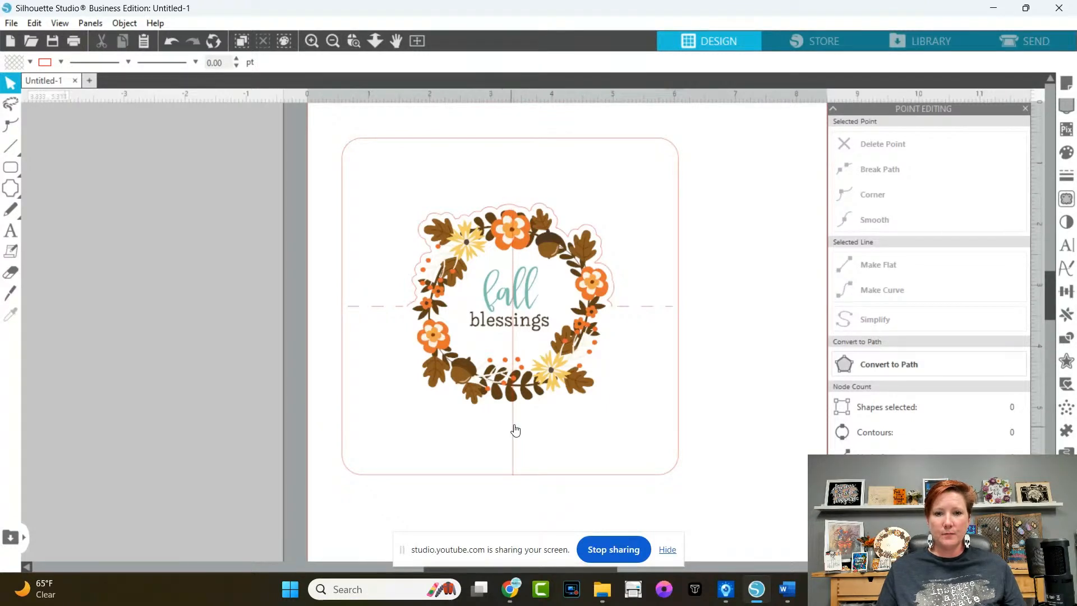
{"action": "left_click_drag", "start_coordinate": [512, 428], "coordinate": [408, 429]}
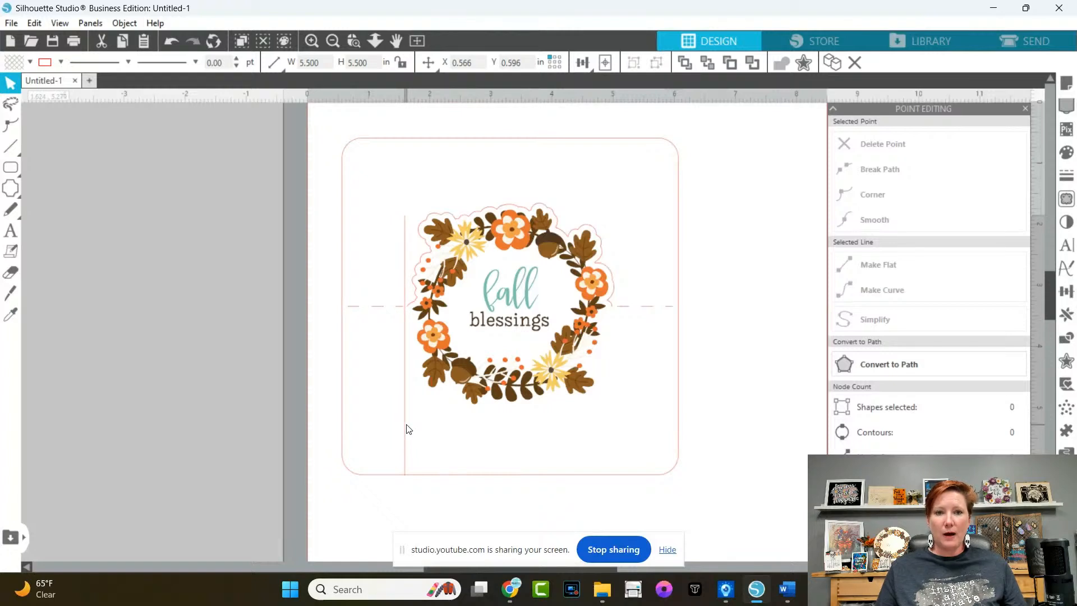
{"action": "left_click", "coordinate": [408, 429]}
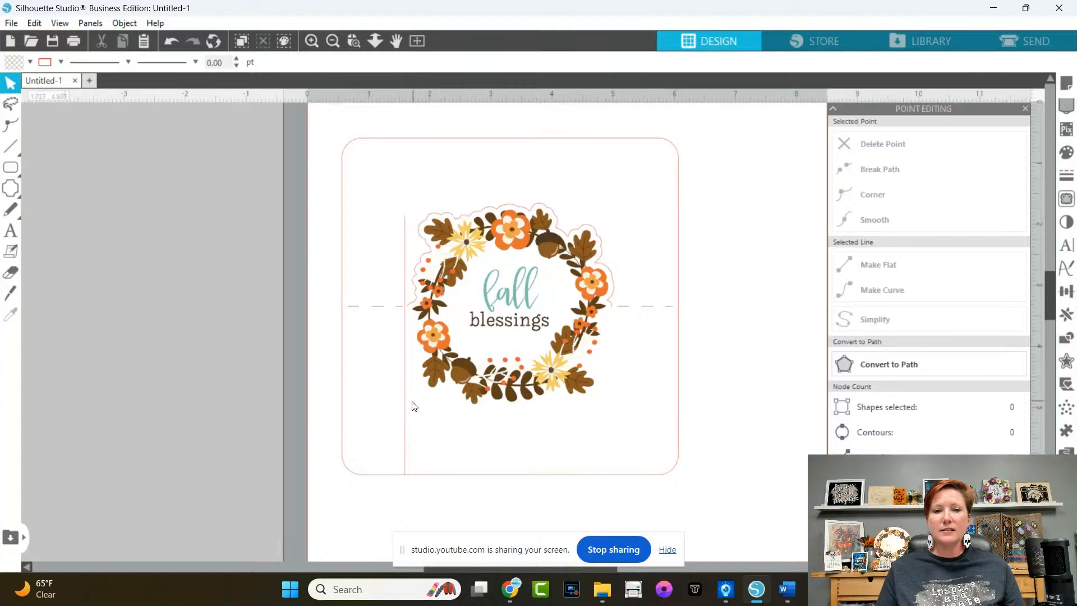
{"action": "left_click", "coordinate": [405, 399]}
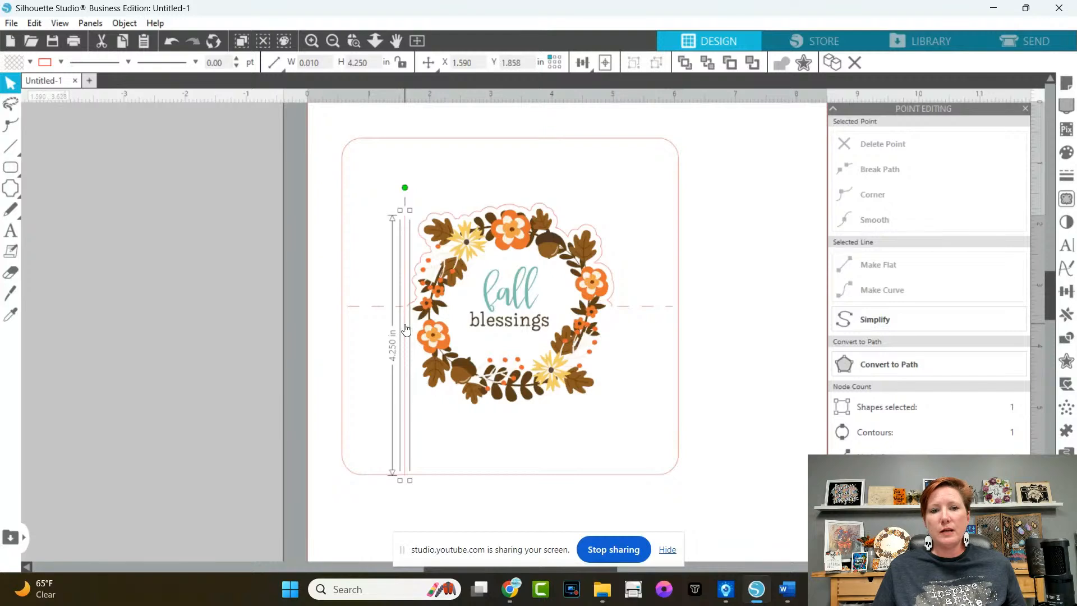
{"action": "left_click_drag", "start_coordinate": [406, 328], "coordinate": [400, 326]}
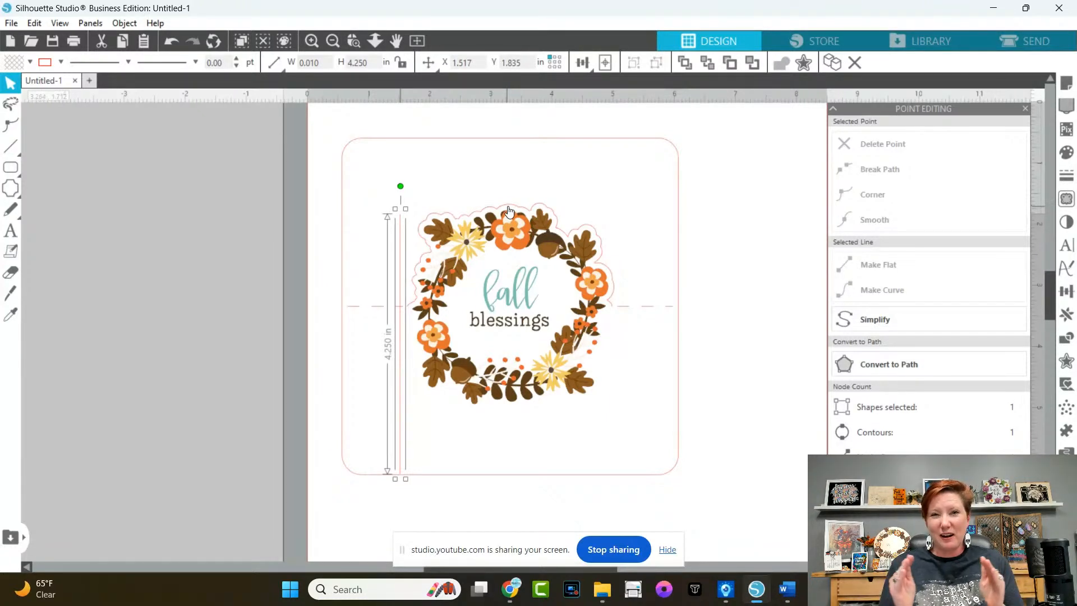
Step: Move the 4.25 in vertical line off the card onto the empty area beside the page
{"action": "left_click_drag", "start_coordinate": [333, 134], "coordinate": [716, 508]}
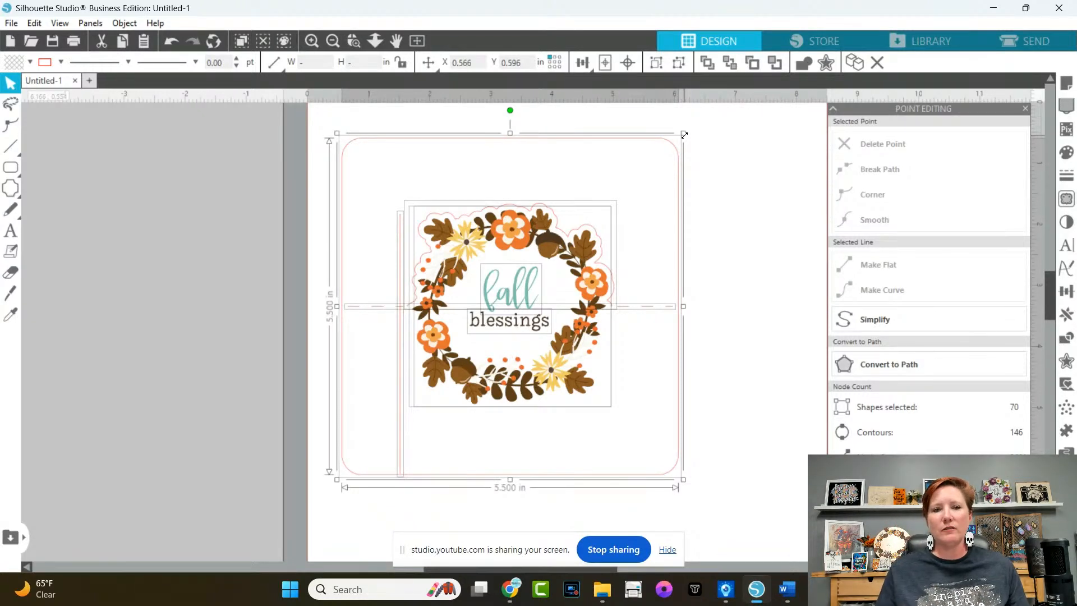
{"action": "left_click", "coordinate": [436, 180]}
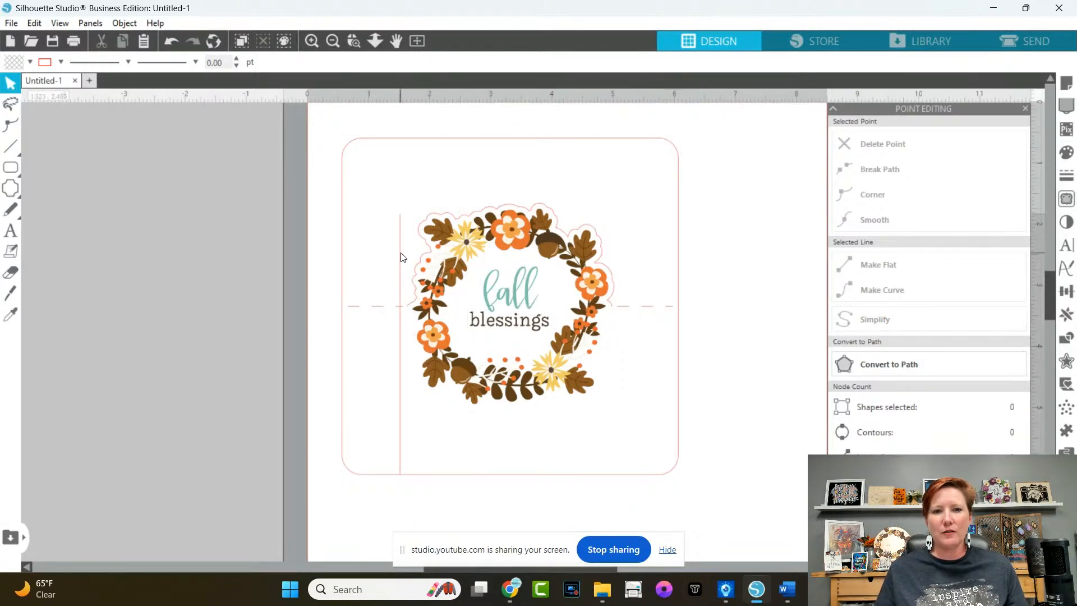
{"action": "left_click_drag", "start_coordinate": [402, 257], "coordinate": [163, 219]}
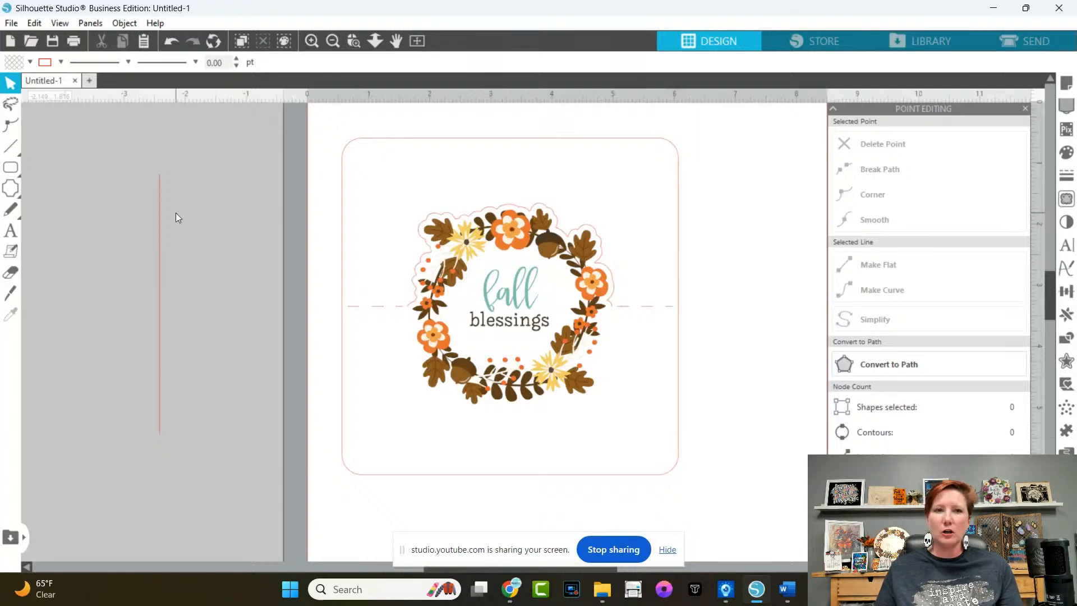
Step: Check the installed software release and edition in the About window
{"action": "left_click", "coordinate": [155, 23]}
{"action": "left_click", "coordinate": [196, 243]}
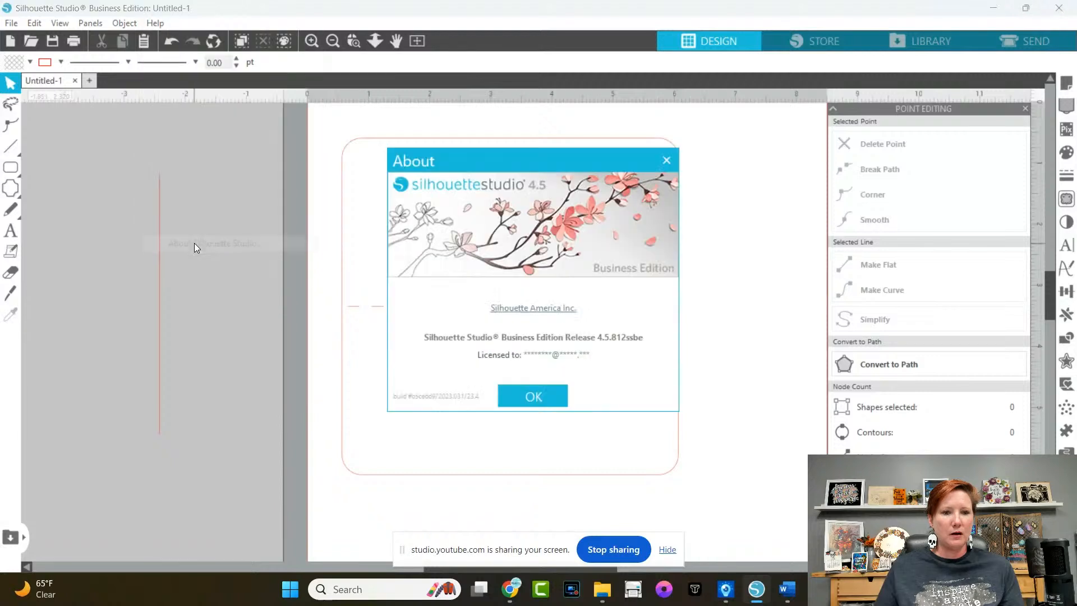
{"action": "left_click", "coordinate": [540, 394]}
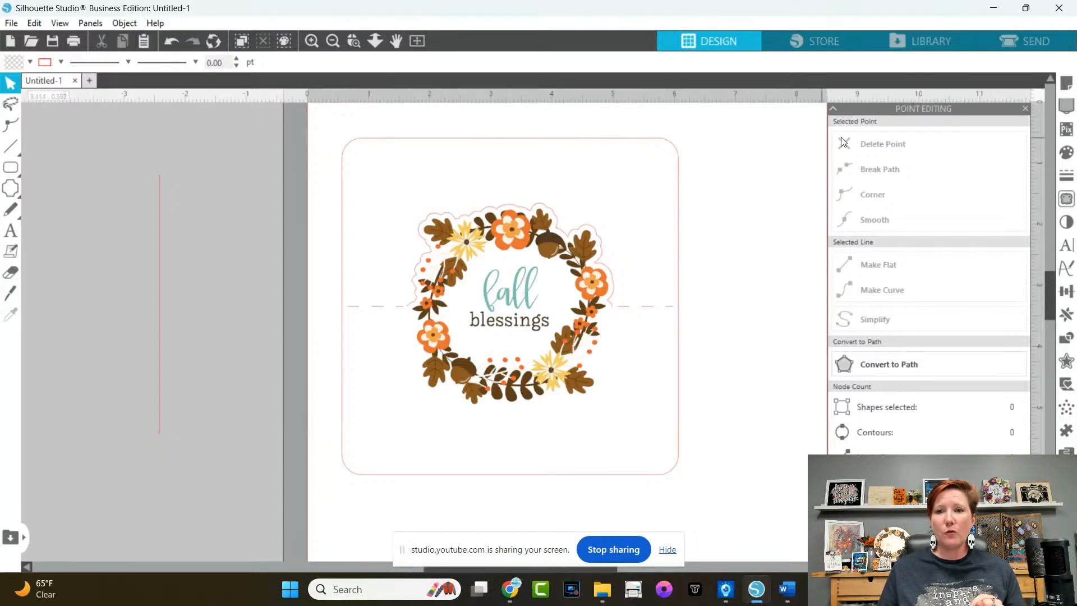
Step: Close the point editing options and start saving the design, browsing to the Silhouette Secrets > Blog posts folder
{"action": "left_click", "coordinate": [1024, 108]}
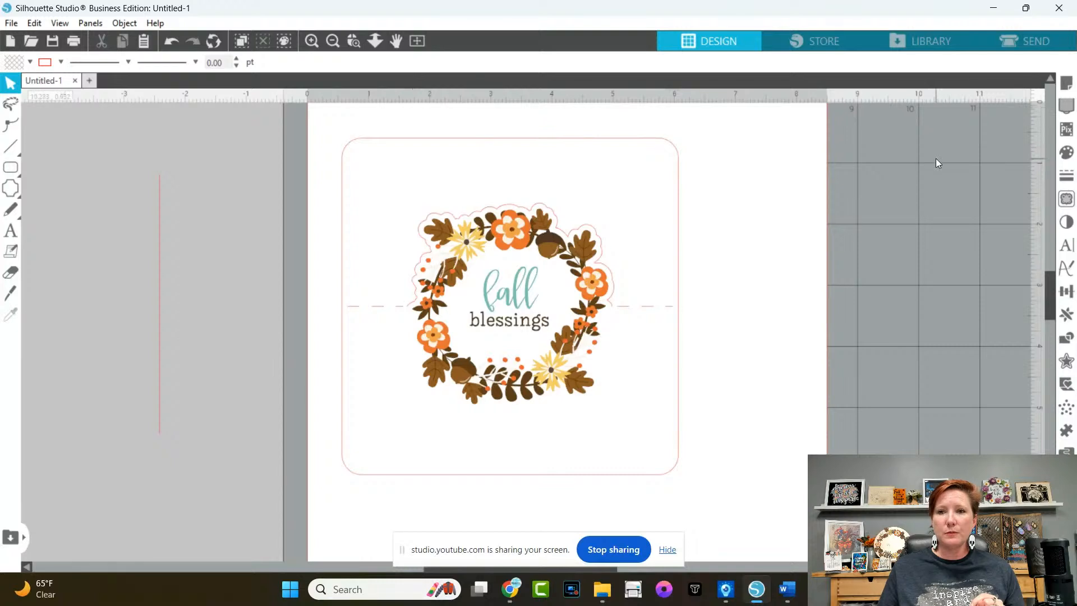
{"action": "left_click", "coordinate": [416, 40]}
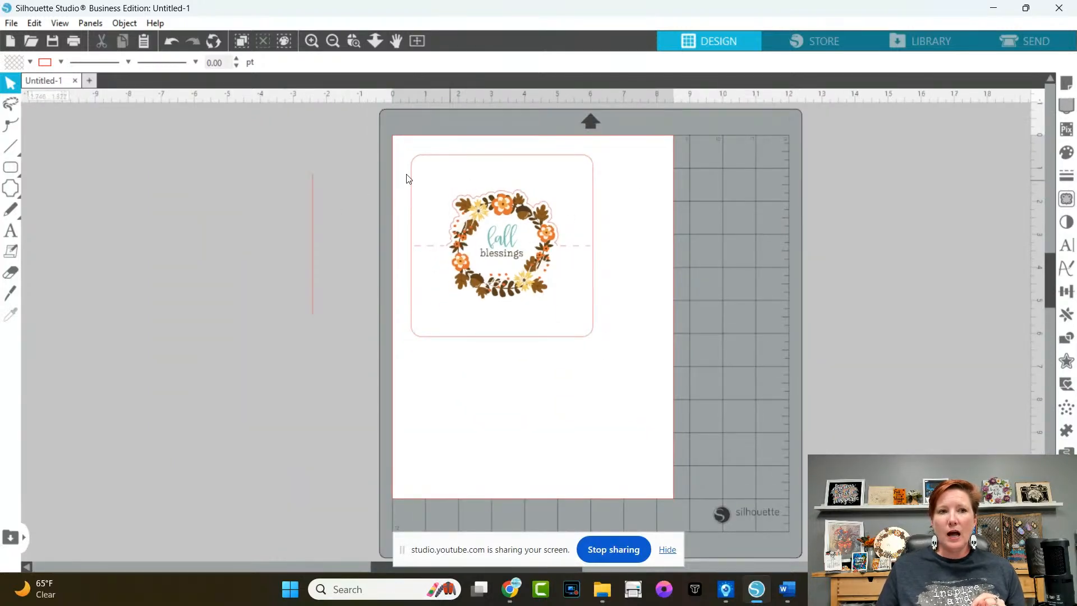
{"action": "left_click", "coordinate": [11, 23]}
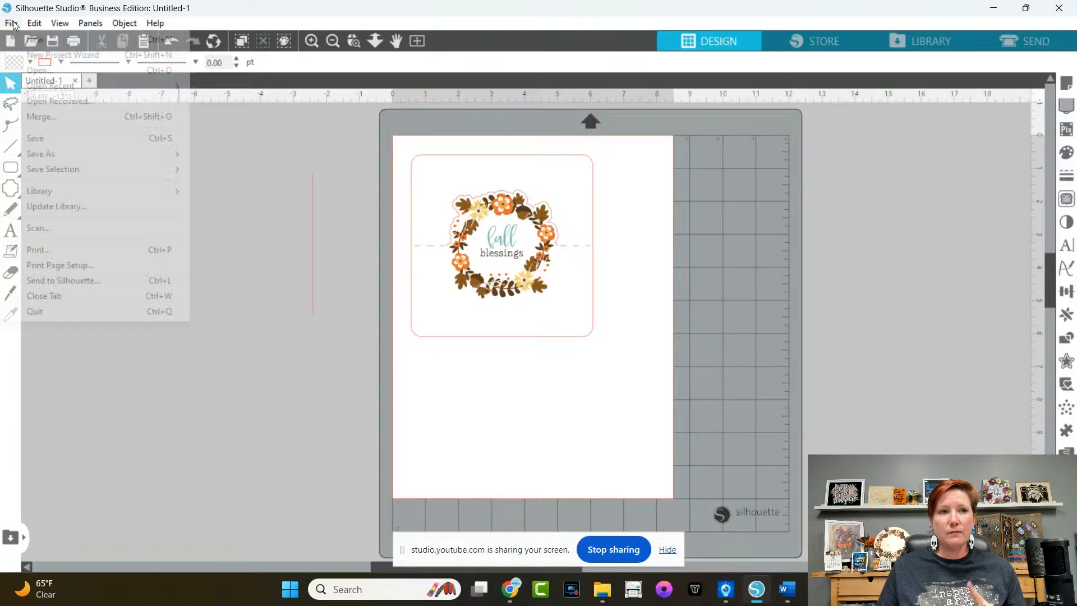
{"action": "left_click", "coordinate": [48, 138]}
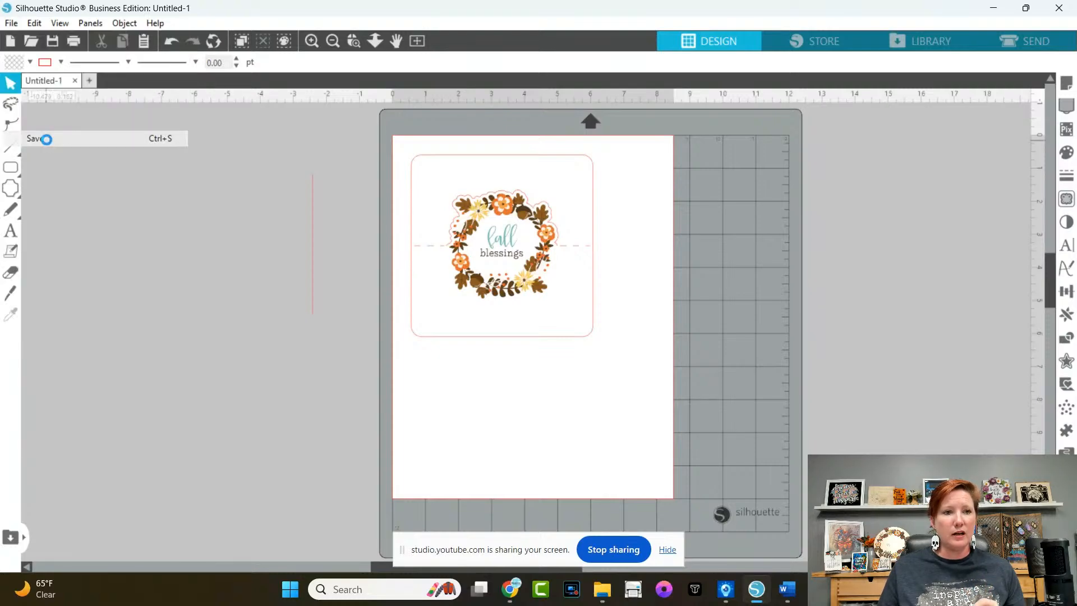
{"action": "left_click", "coordinate": [84, 280]}
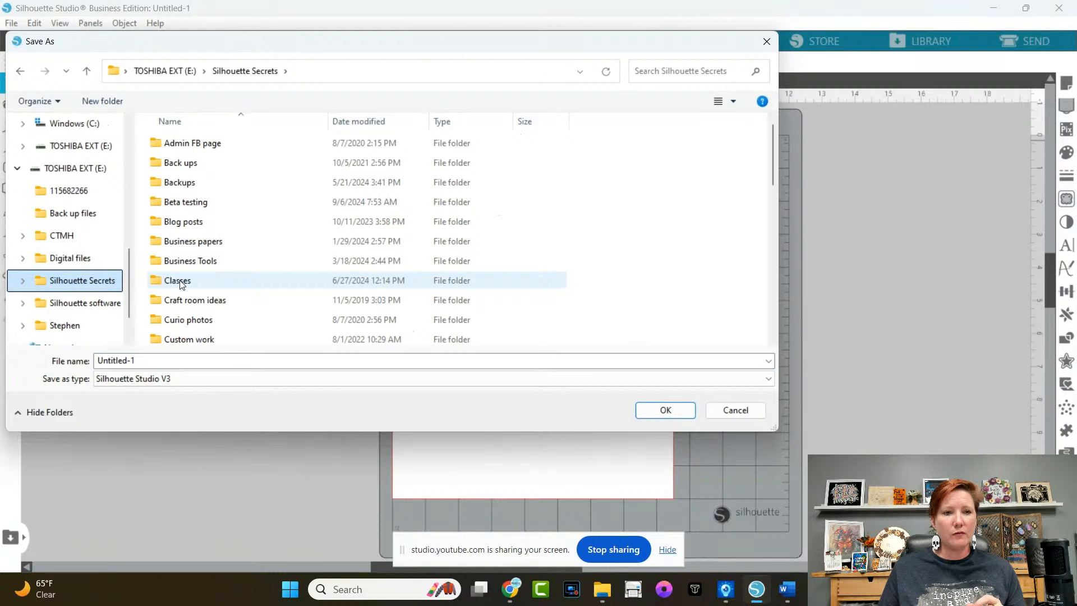
{"action": "left_click", "coordinate": [178, 223]}
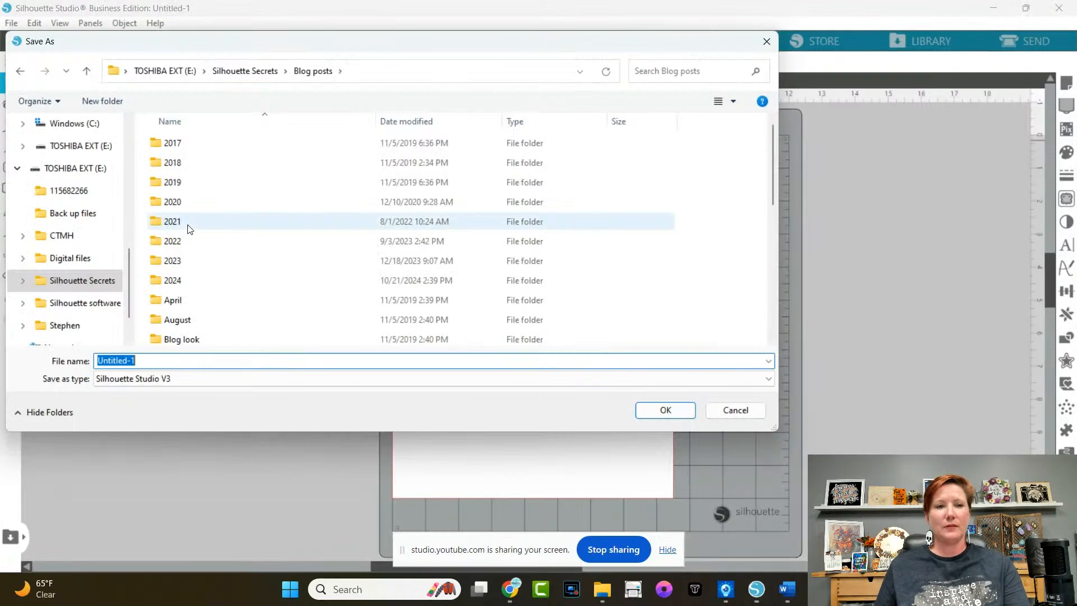
{"action": "double_click", "coordinate": [175, 262]}
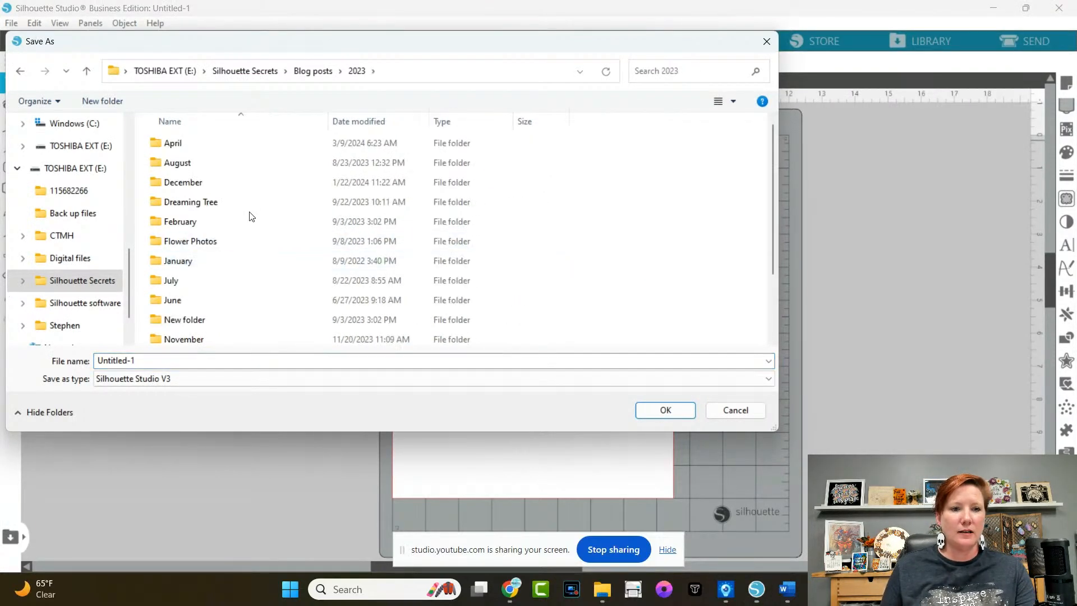
{"action": "scroll", "coordinate": [774, 164], "scroll_direction": "down", "scroll_amount": 2}
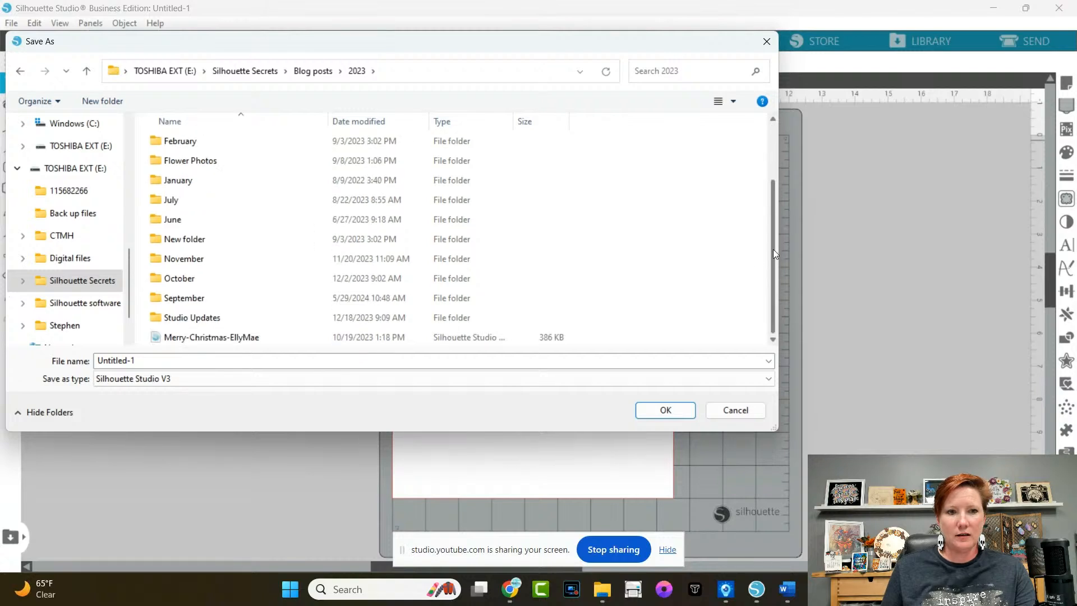
{"action": "double_click", "coordinate": [252, 261]}
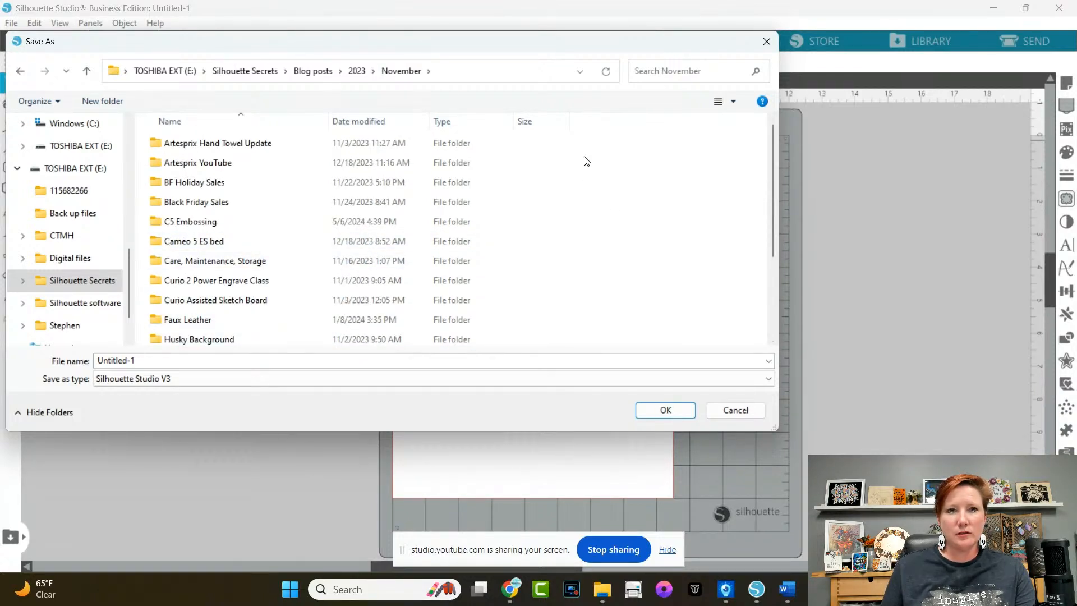
{"action": "left_click", "coordinate": [313, 72]}
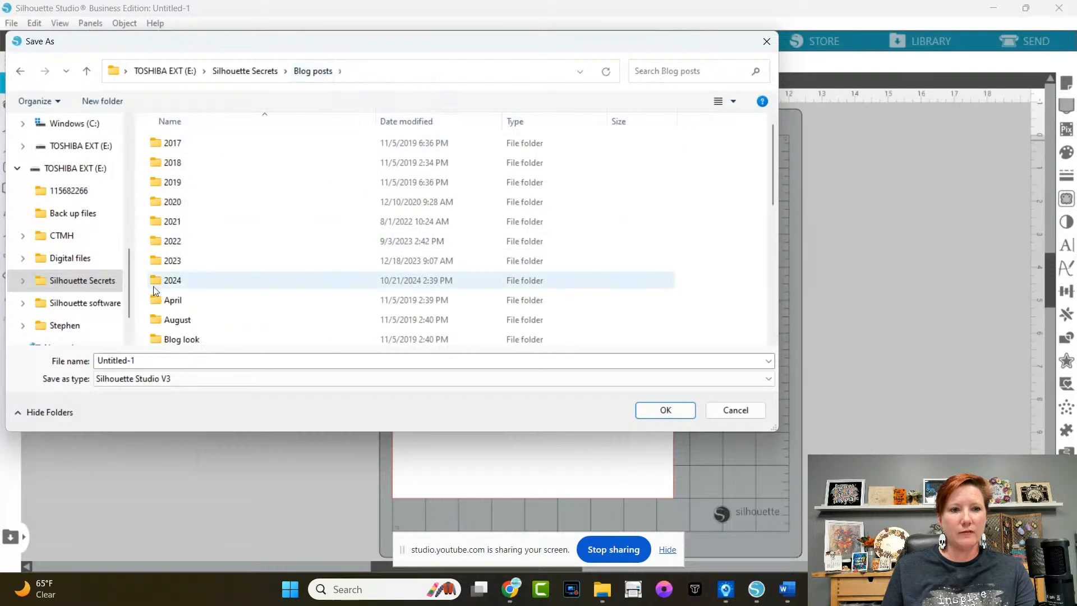
Step: Choose the 2024 > October 2024 > October 2024 Newsletter folder as the save location
{"action": "left_click", "coordinate": [177, 280]}
{"action": "double_click", "coordinate": [177, 280]}
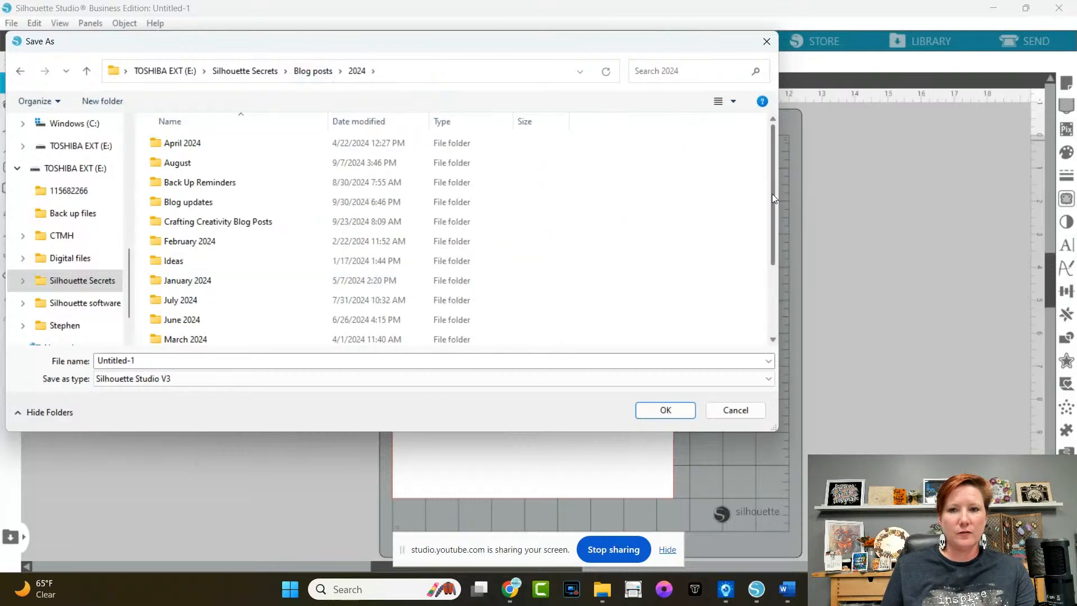
{"action": "scroll", "coordinate": [772, 194], "scroll_direction": "down", "scroll_amount": 2}
{"action": "double_click", "coordinate": [236, 297]}
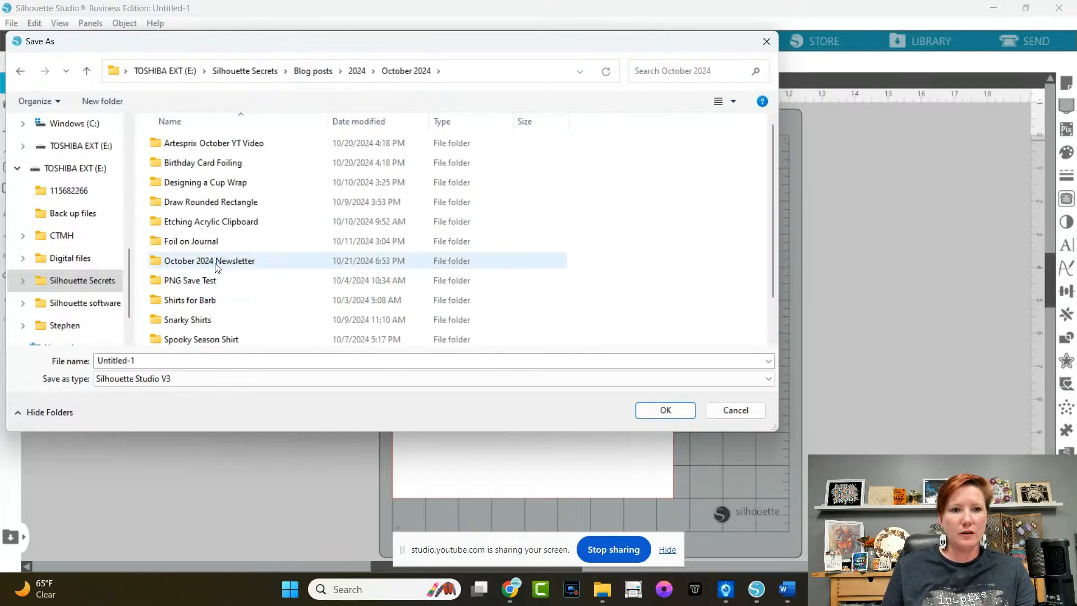
{"action": "double_click", "coordinate": [255, 261]}
Step: Name the file Pop Out Top Card and save it in Silhouette Studio V3 format
{"action": "double_click", "coordinate": [226, 335]}
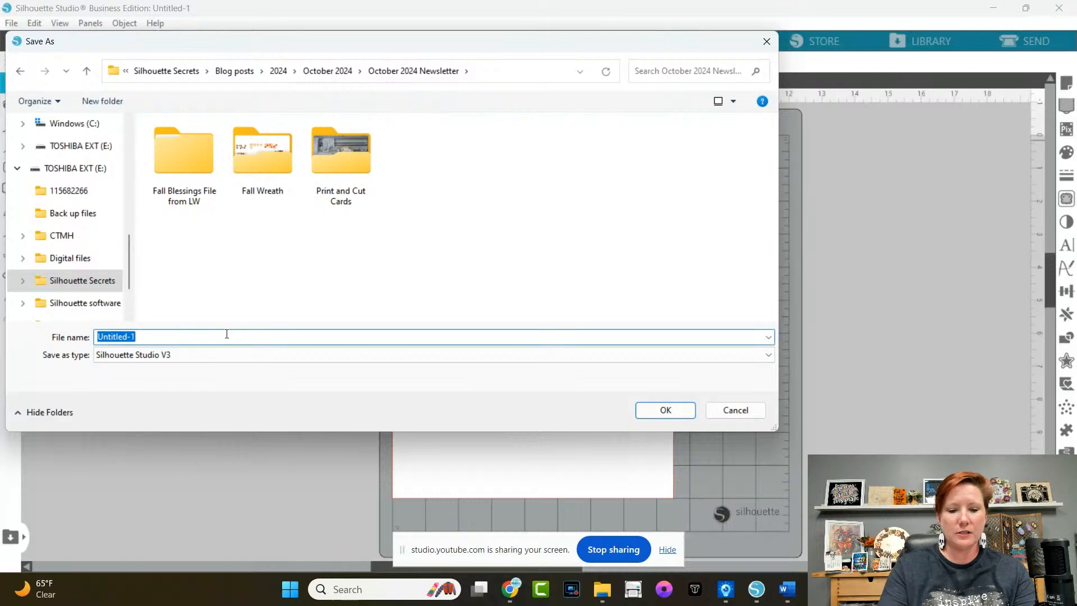
{"action": "type", "text": "Pop OuT"}
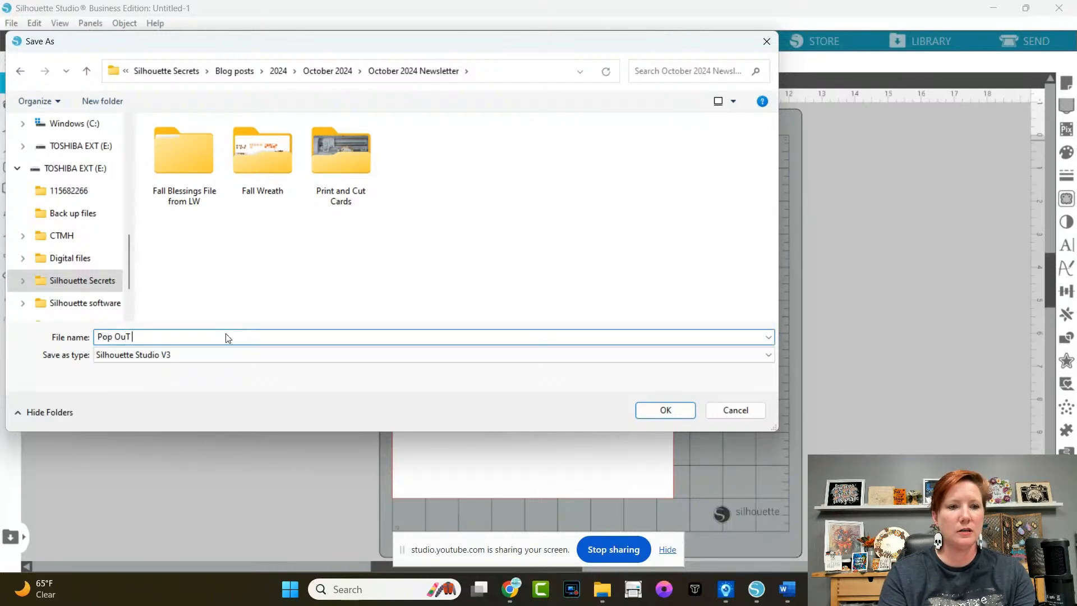
{"action": "key", "text": "BackSpace"}
{"action": "type", "text": "t Top Card"}
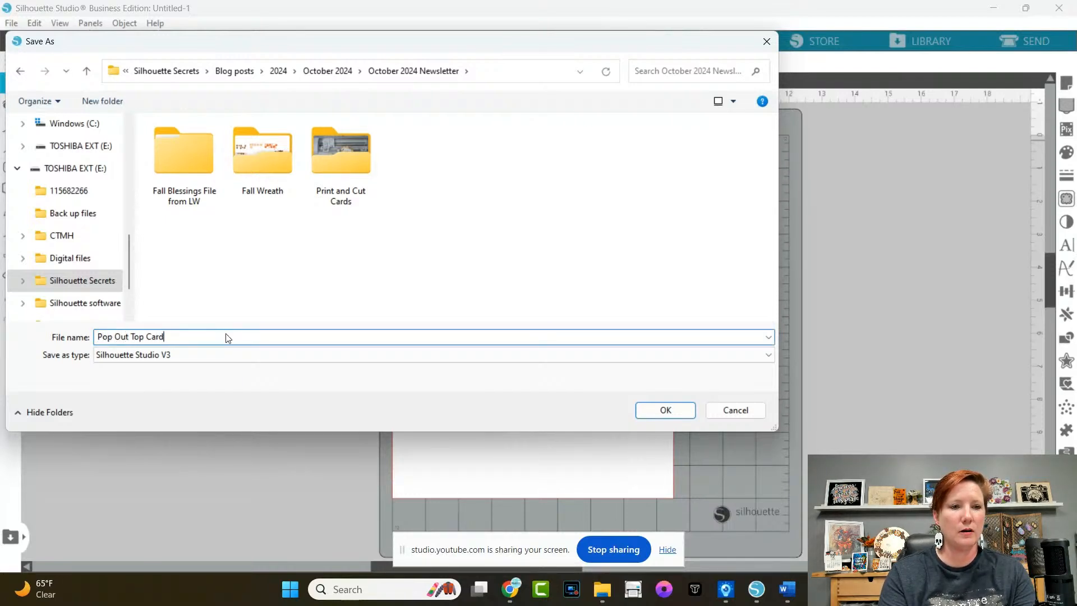
{"action": "key", "text": "Return"}
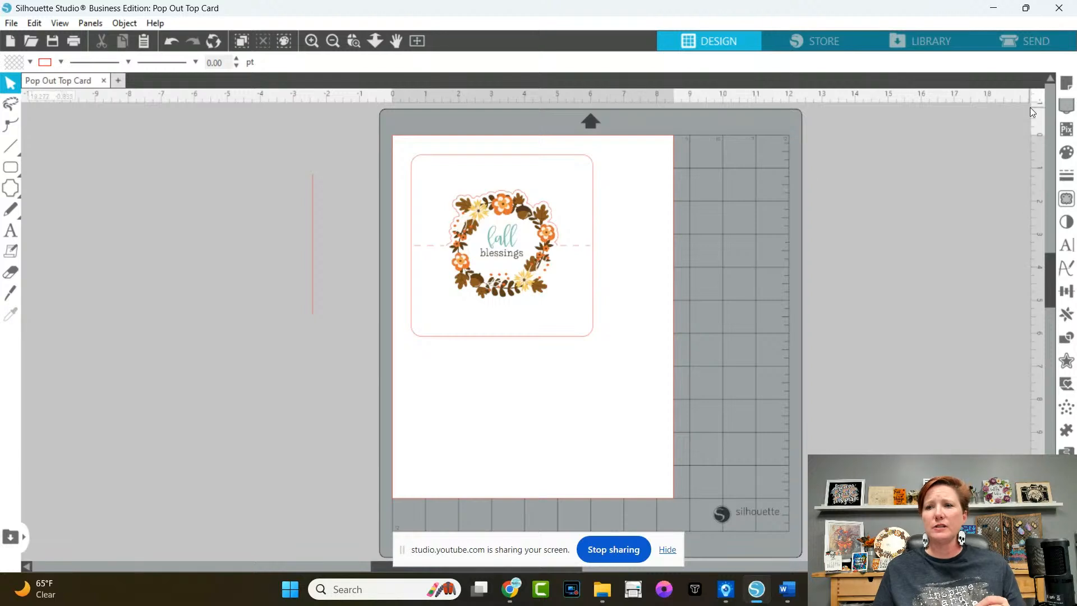
Step: Turn on registration marks in the page setup
{"action": "left_click", "coordinate": [1066, 84]}
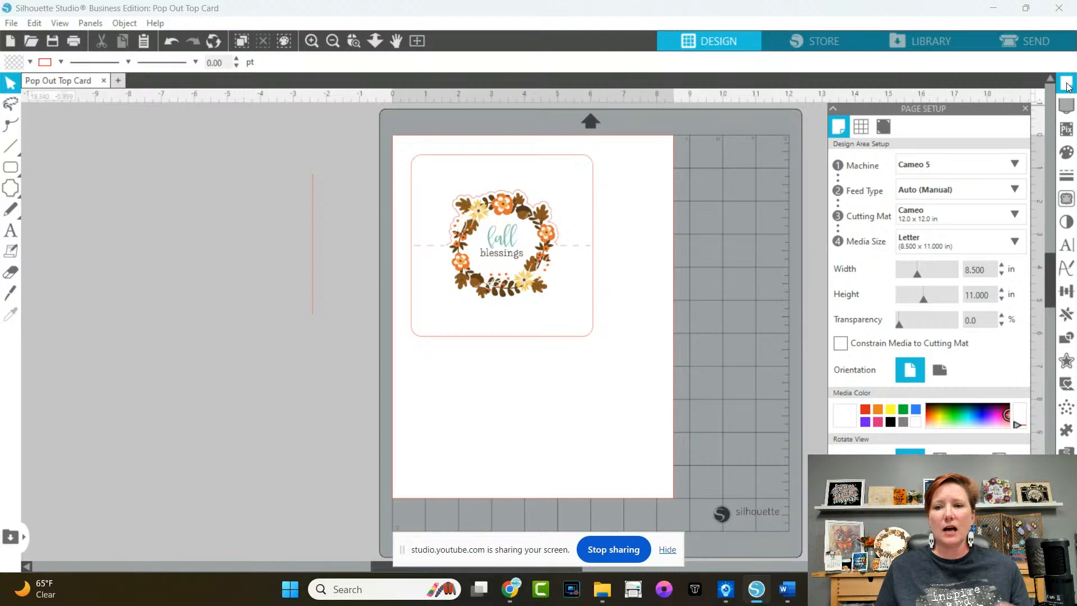
{"action": "left_click", "coordinate": [884, 128]}
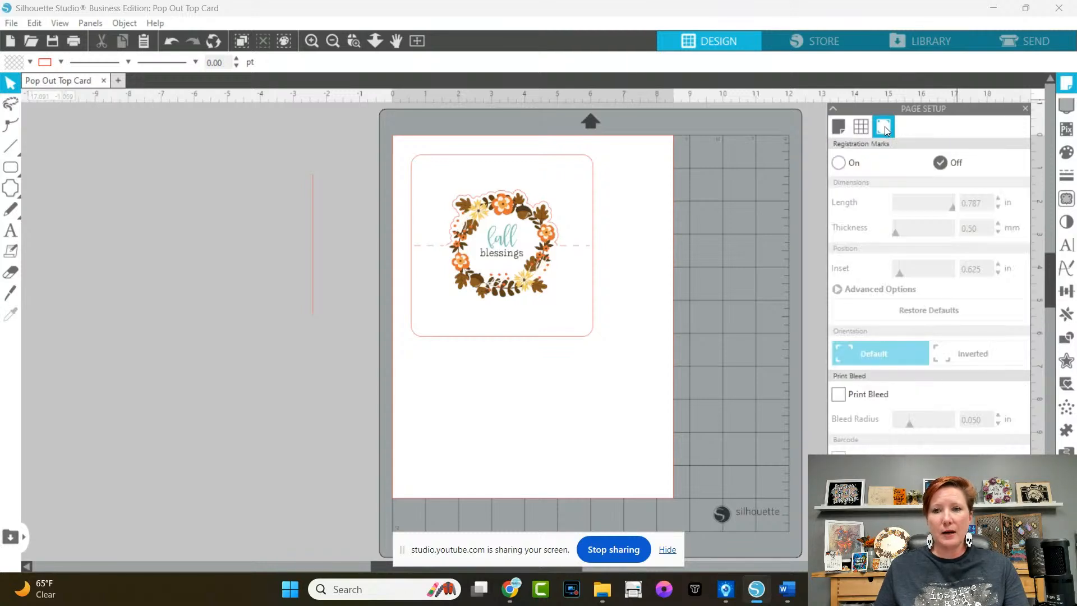
{"action": "left_click", "coordinate": [839, 164]}
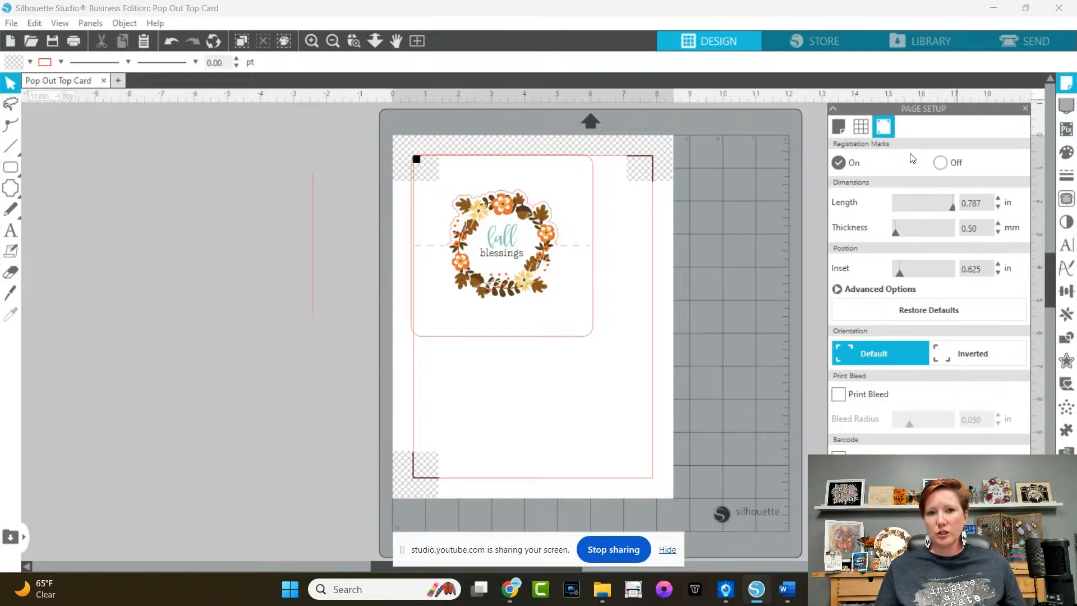
Step: Group all the card pieces and move the group inside the registration marks, to about X 0.80 and Y 1.49 in
{"action": "key", "text": "ctrl"}
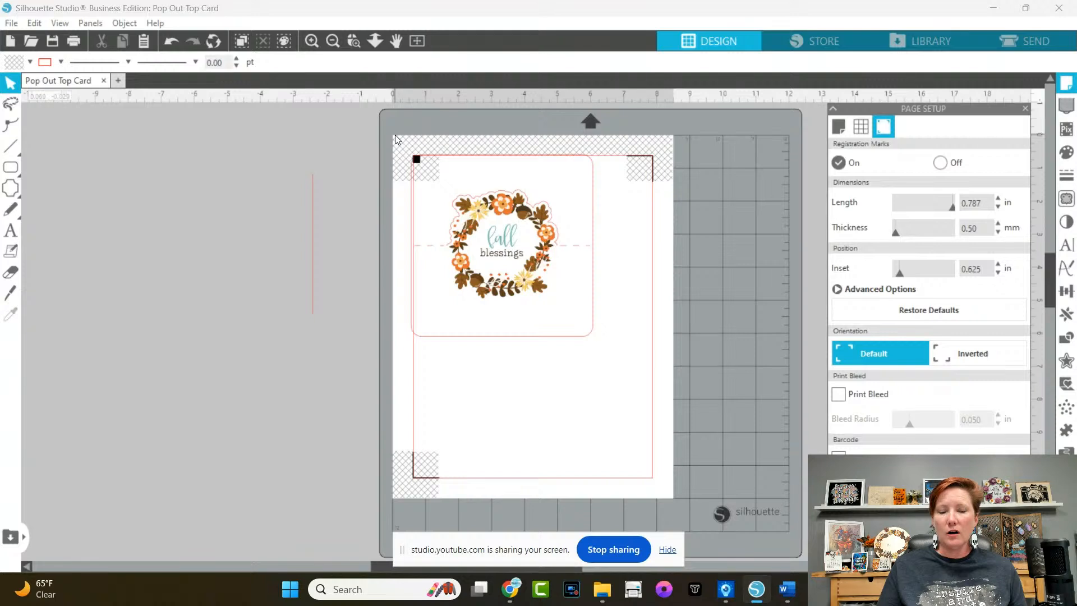
{"action": "left_click_drag", "start_coordinate": [405, 140], "coordinate": [615, 375]}
{"action": "right_click", "coordinate": [543, 255]}
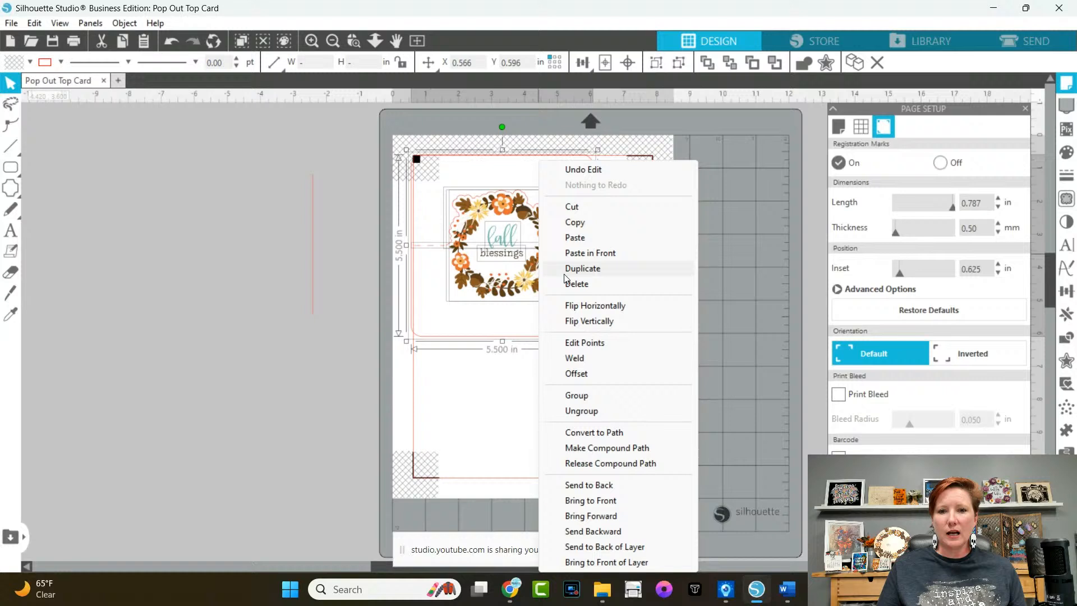
{"action": "left_click", "coordinate": [580, 397]}
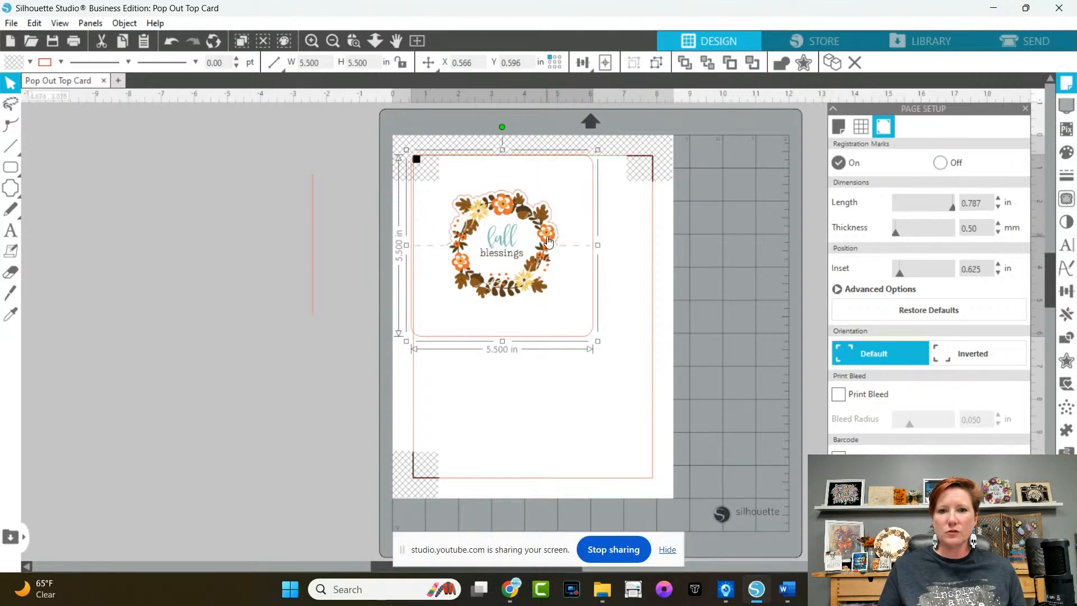
{"action": "left_click_drag", "start_coordinate": [547, 234], "coordinate": [554, 264]}
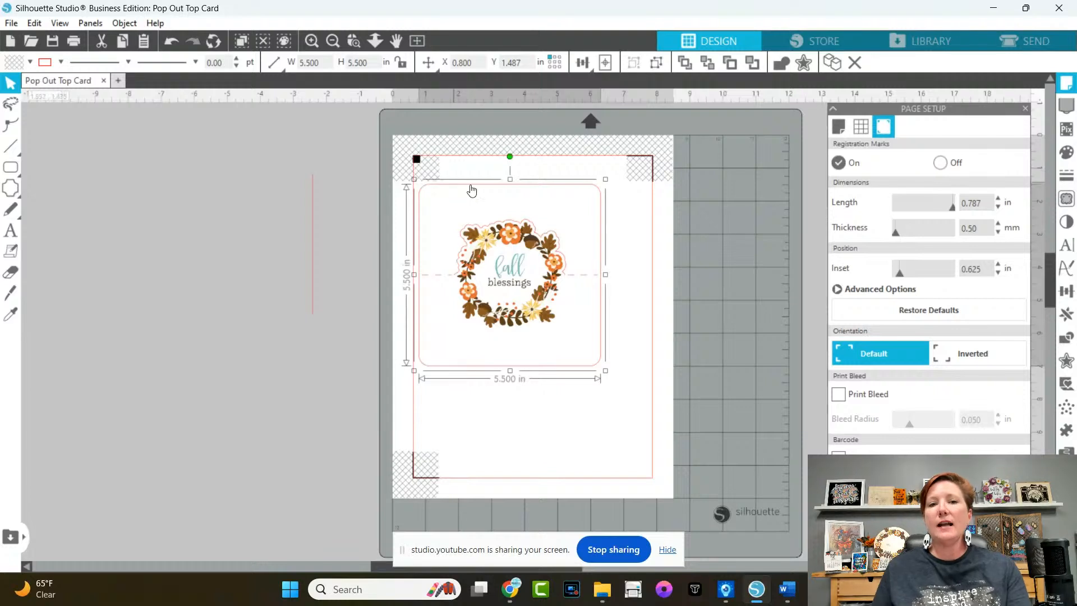
Step: Ungroup the whole card and group only the wreath artwork with the fall blessings lettering
{"action": "right_click", "coordinate": [549, 248]}
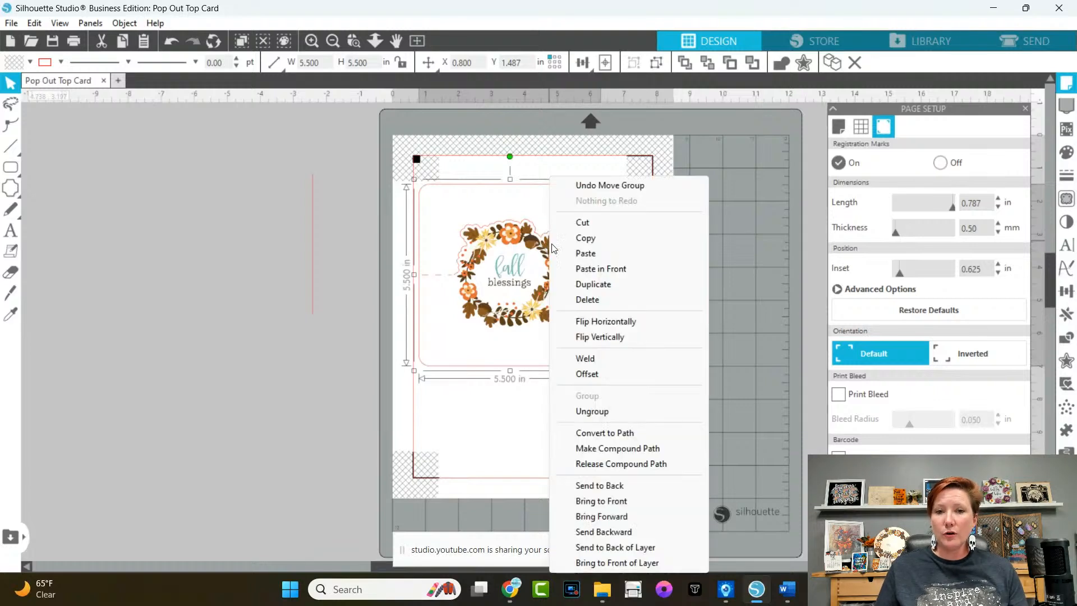
{"action": "left_click", "coordinate": [591, 412]}
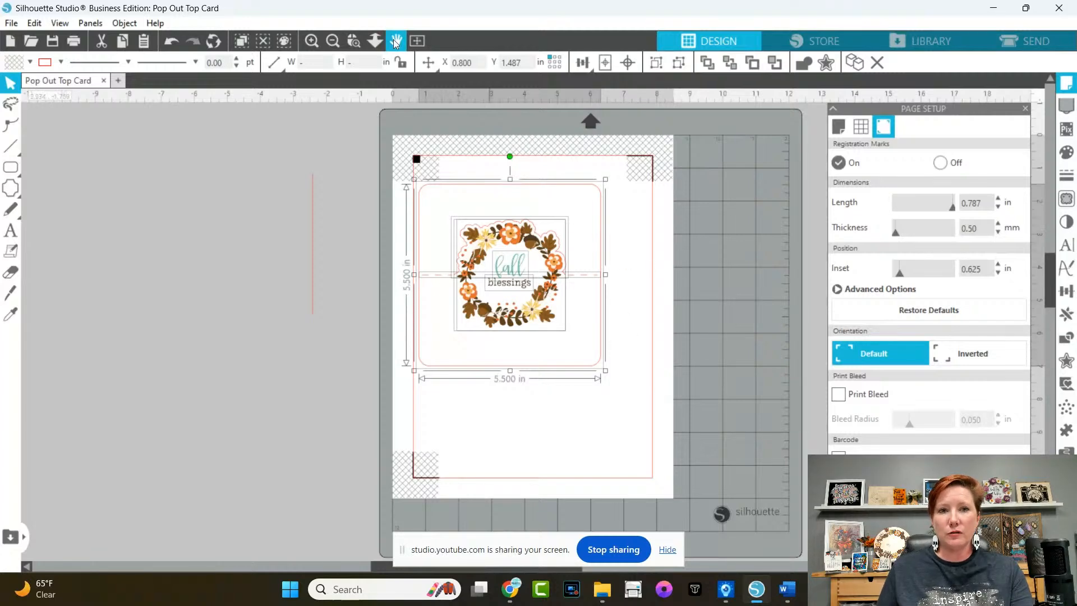
{"action": "left_click", "coordinate": [354, 41]}
{"action": "left_click_drag", "start_coordinate": [406, 189], "coordinate": [631, 360]}
{"action": "left_click", "coordinate": [711, 404]}
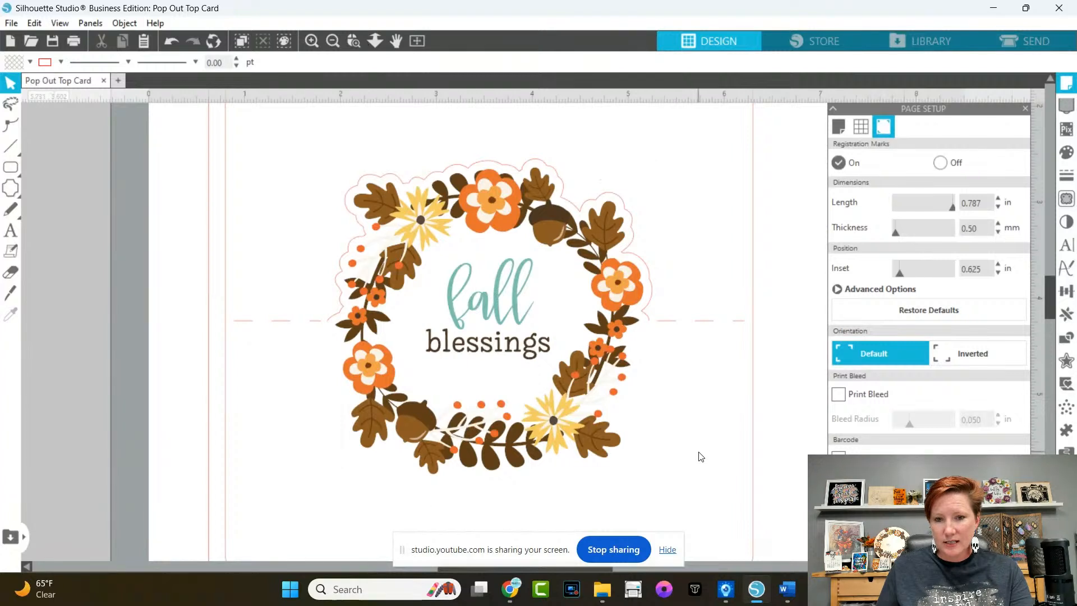
{"action": "left_click_drag", "start_coordinate": [698, 452], "coordinate": [542, 386]}
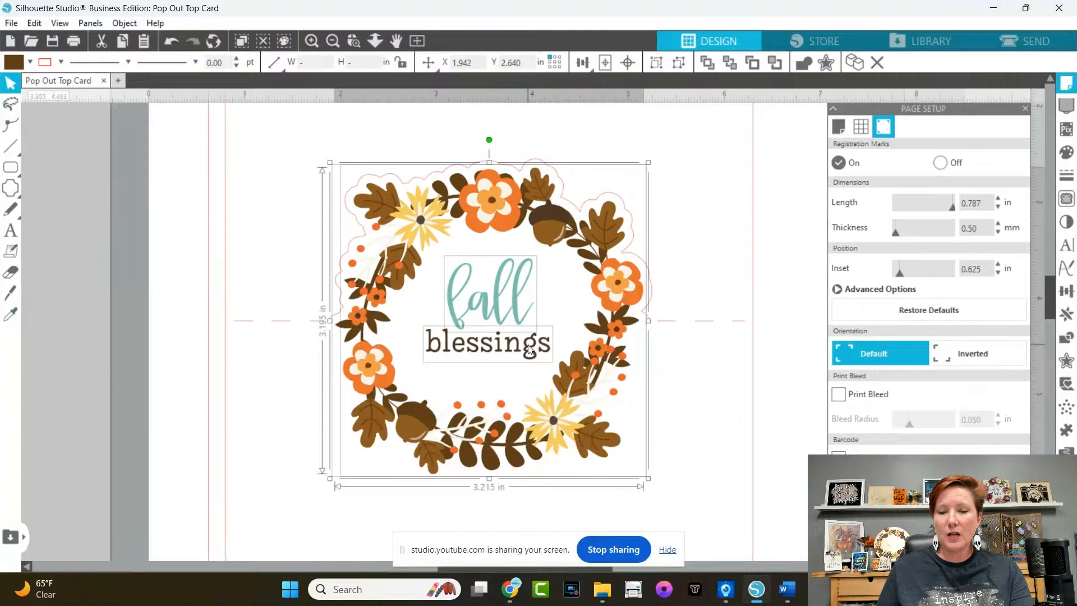
{"action": "right_click", "coordinate": [515, 307]}
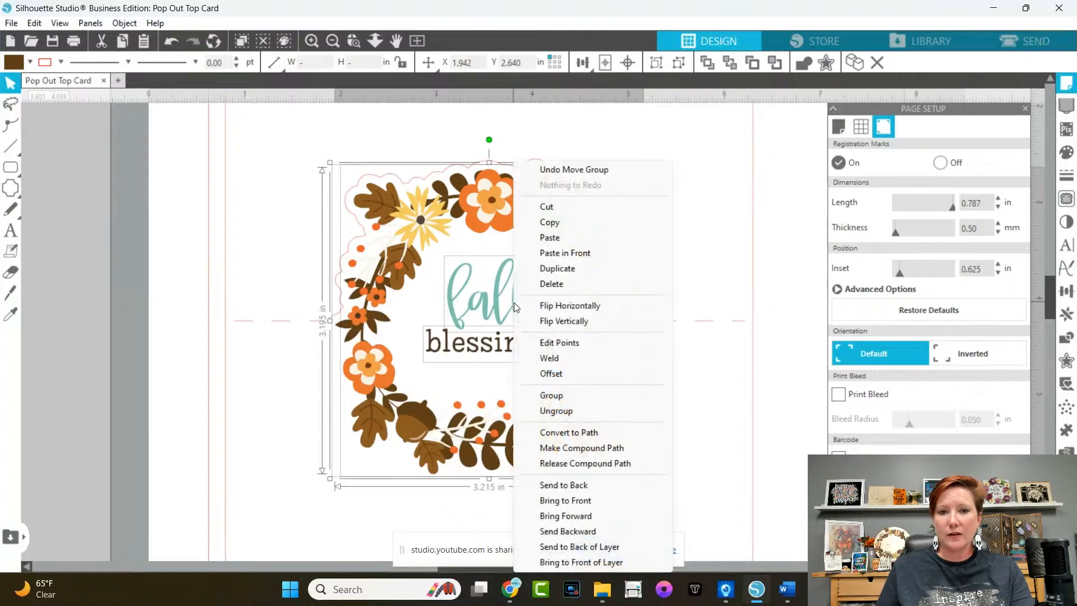
{"action": "left_click", "coordinate": [549, 397]}
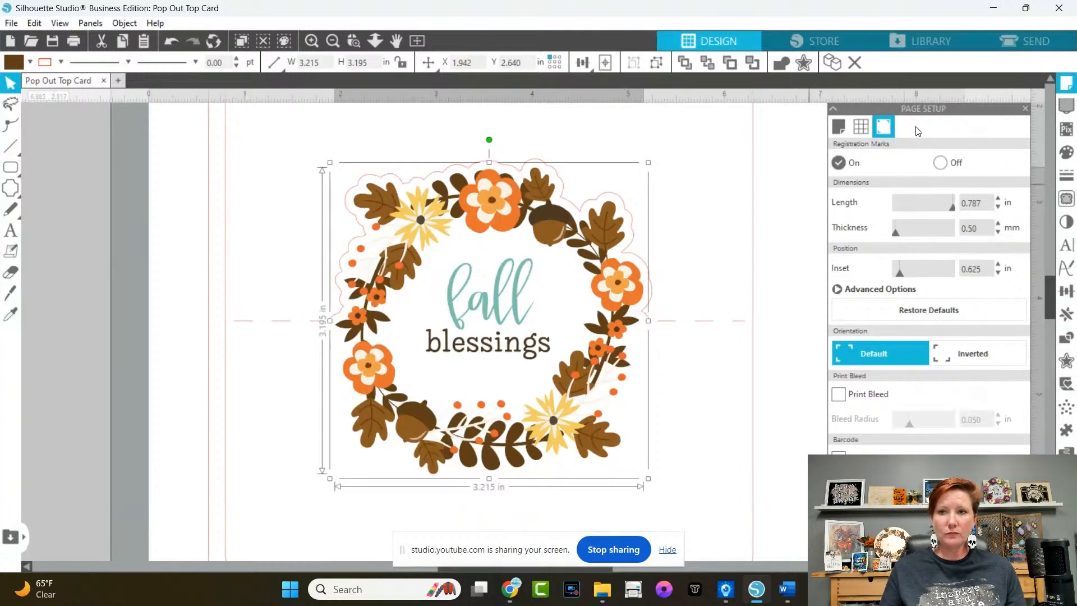
Step: Set the grouped wreath and lettering to No Cut in the send settings and deselect it
{"action": "left_click", "coordinate": [1034, 36]}
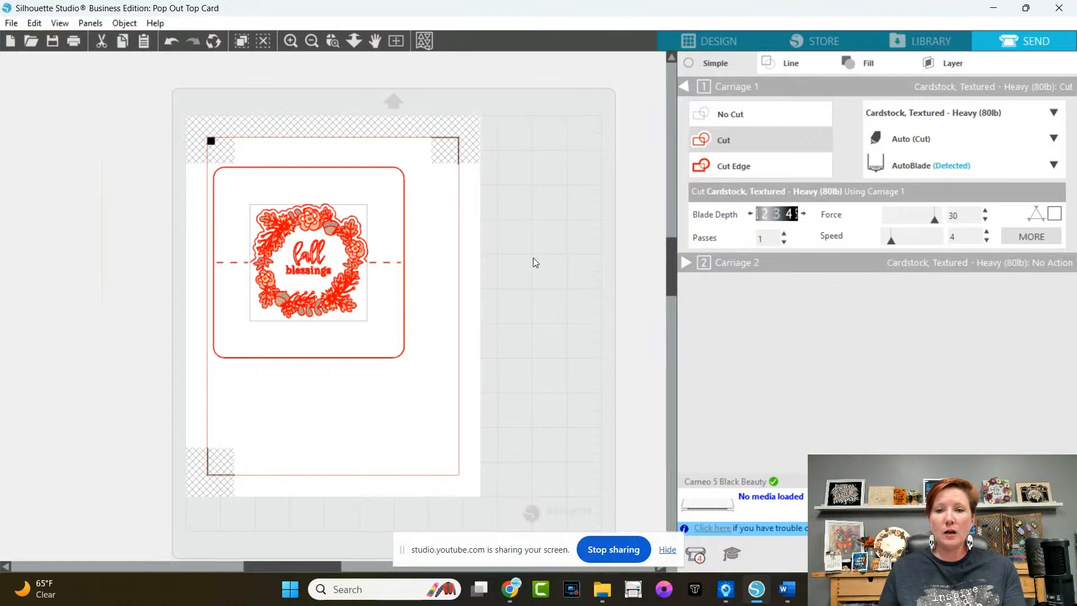
{"action": "left_click", "coordinate": [742, 114]}
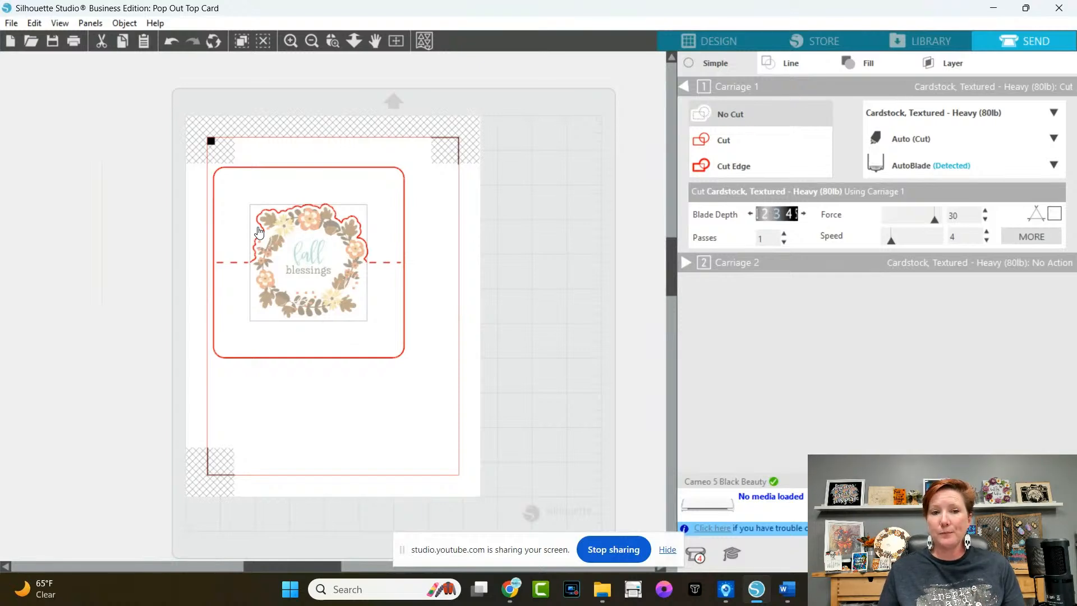
{"action": "left_click", "coordinate": [715, 41]}
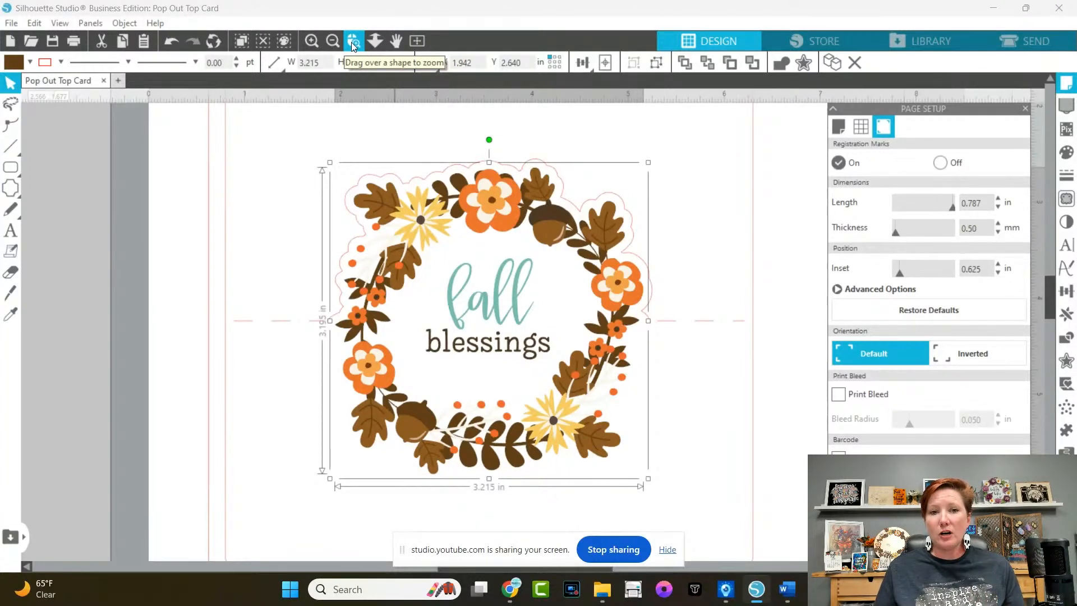
{"action": "left_click", "coordinate": [1026, 42]}
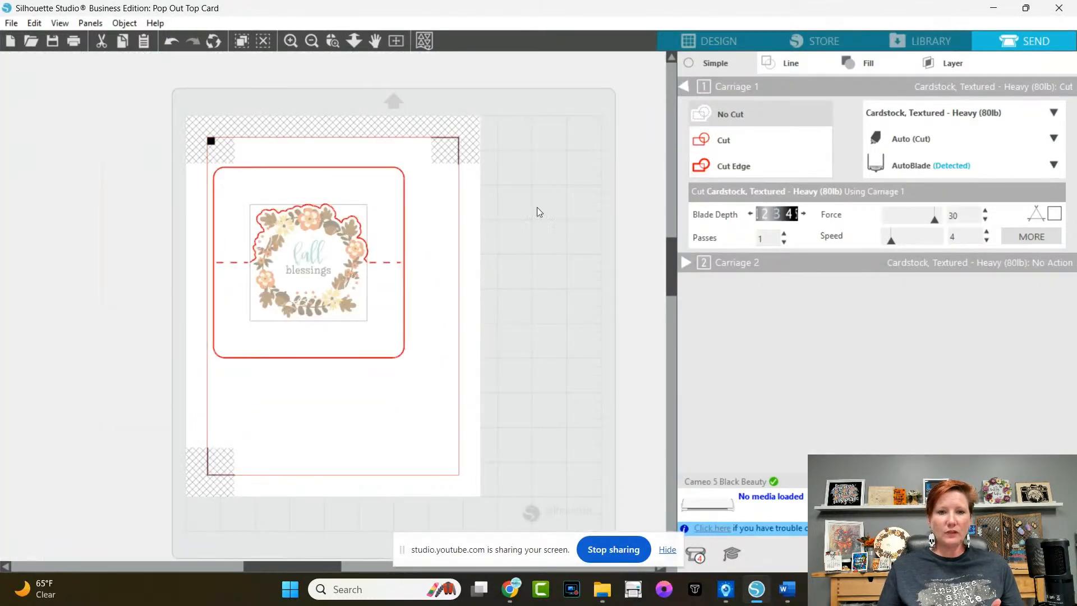
{"action": "left_click", "coordinate": [537, 209]}
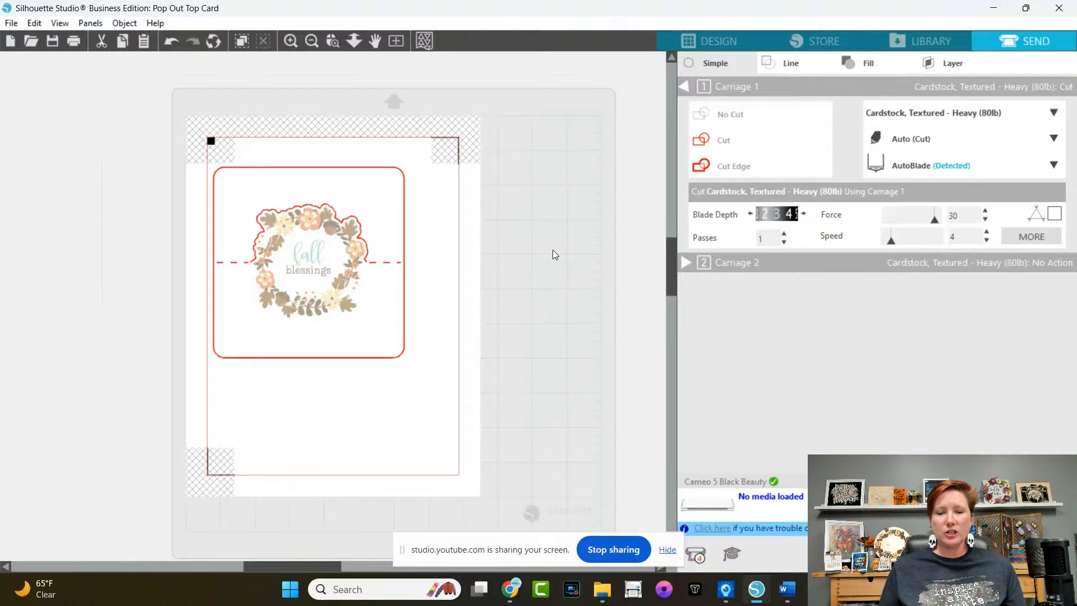
{"action": "left_click", "coordinate": [766, 120]}
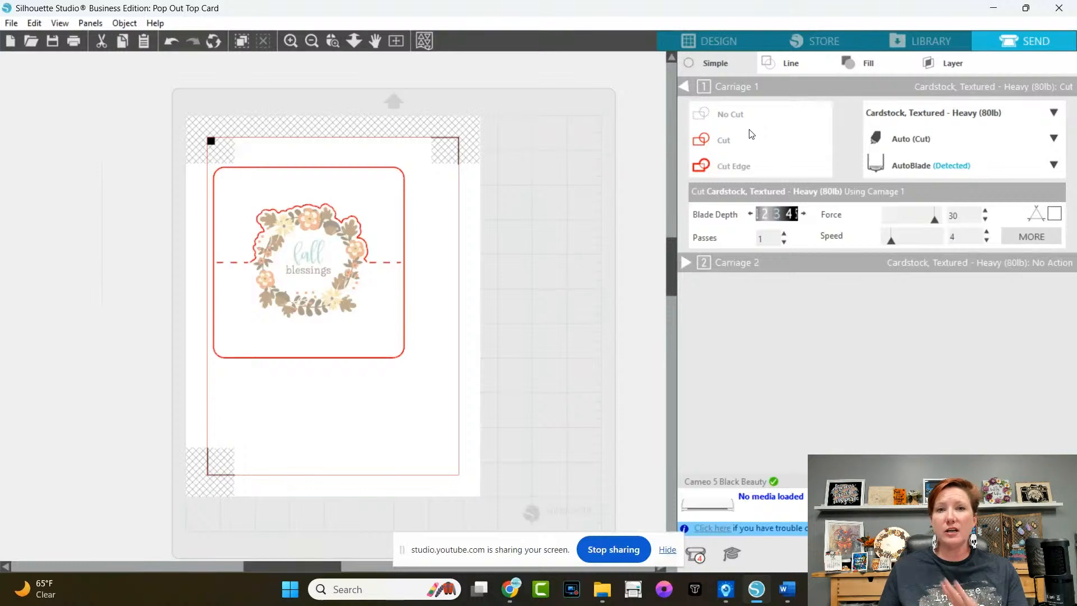
Step: Check the wreath's cut setting, return to the design area, and group all the pieces of the card together
{"action": "left_click", "coordinate": [345, 306]}
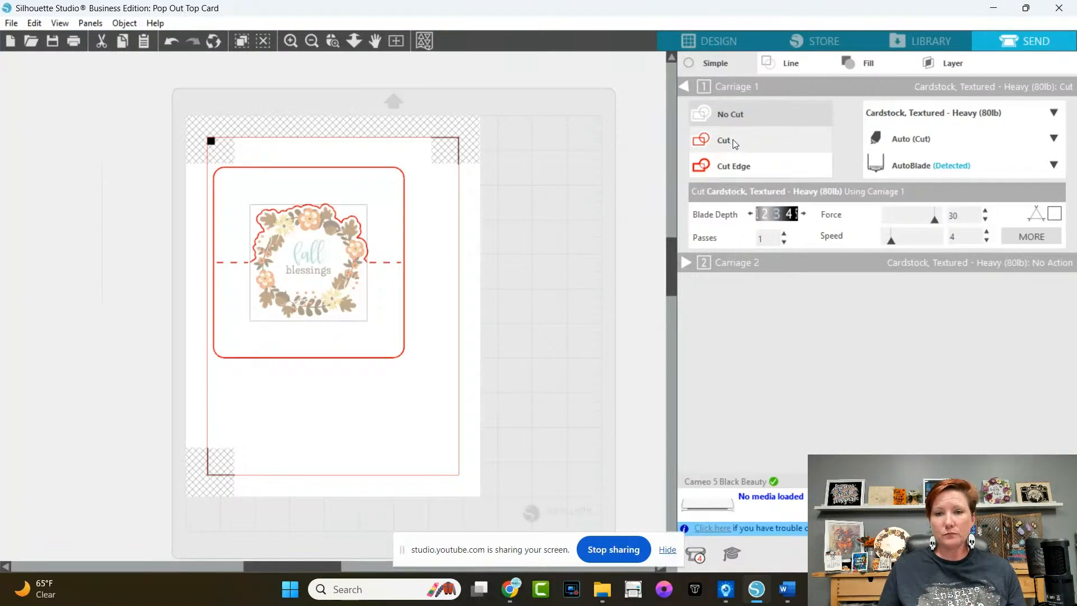
{"action": "left_click", "coordinate": [708, 40]}
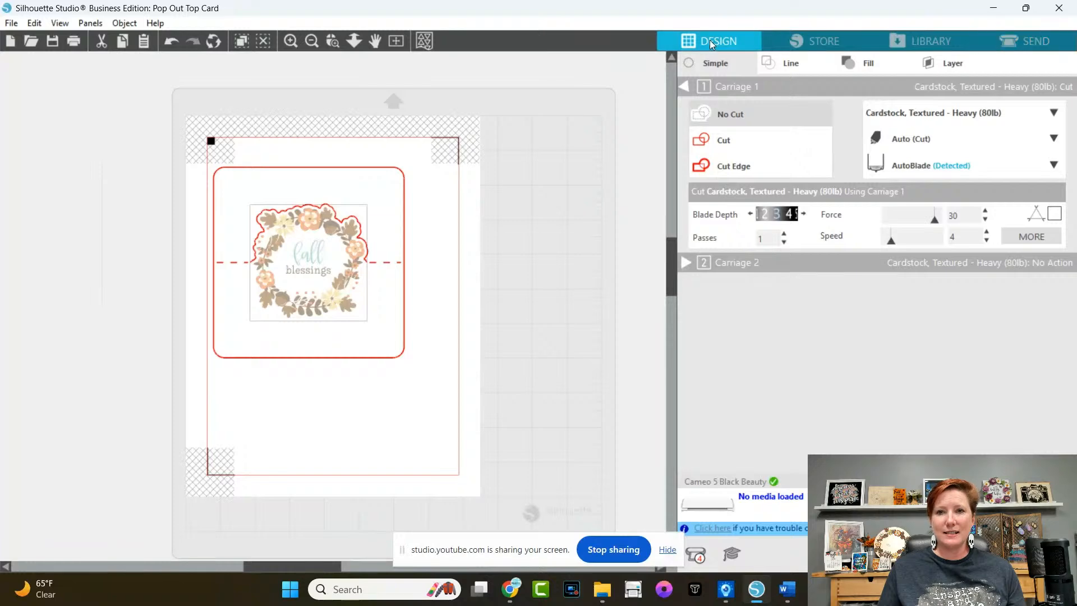
{"action": "left_click", "coordinate": [419, 37]}
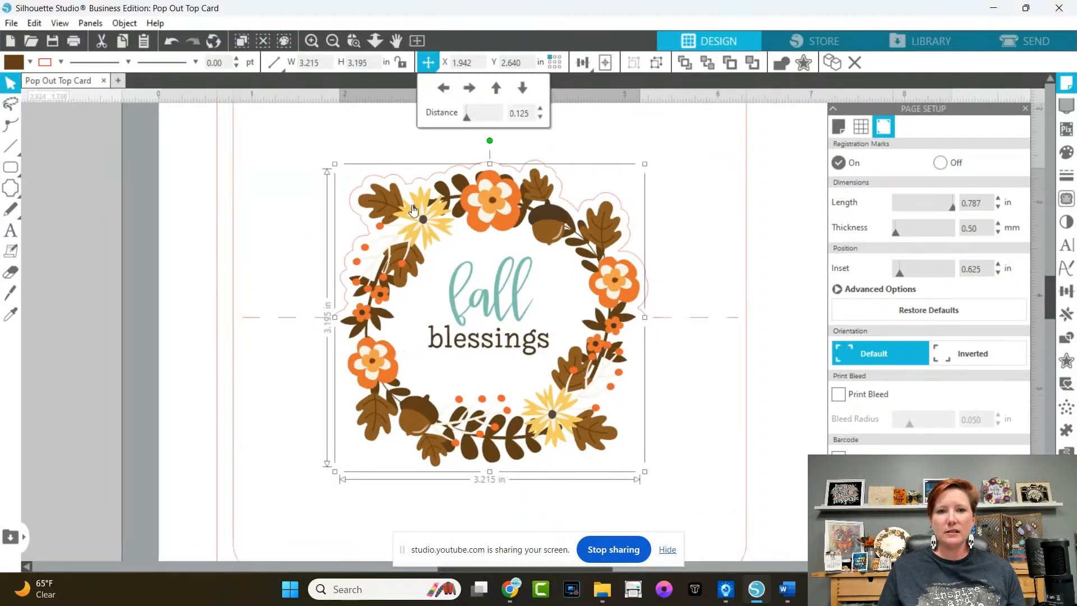
{"action": "left_click", "coordinate": [420, 41]}
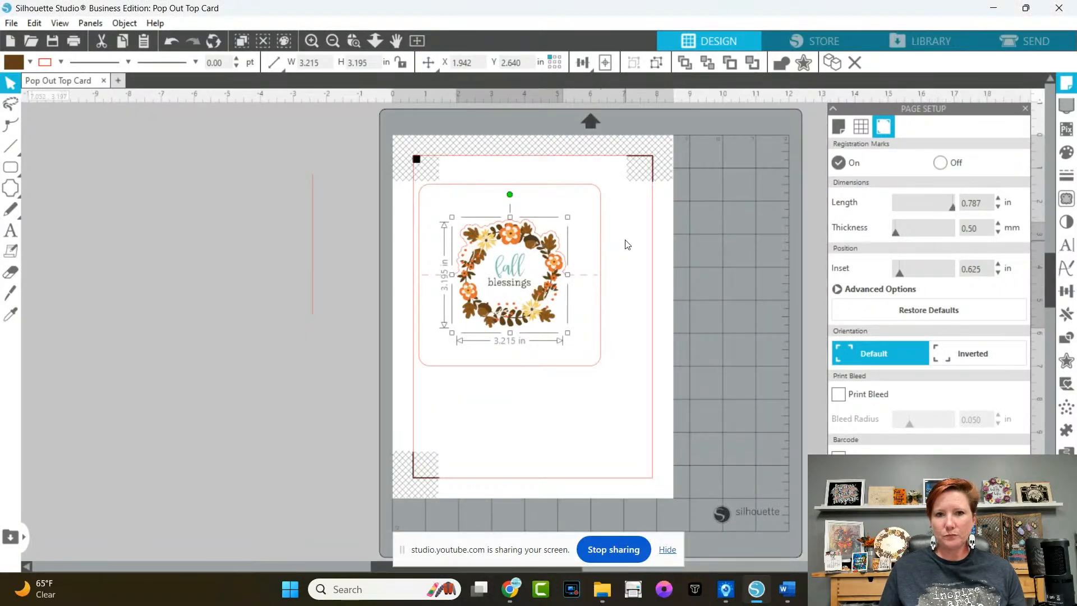
{"action": "left_click_drag", "start_coordinate": [396, 182], "coordinate": [649, 396]}
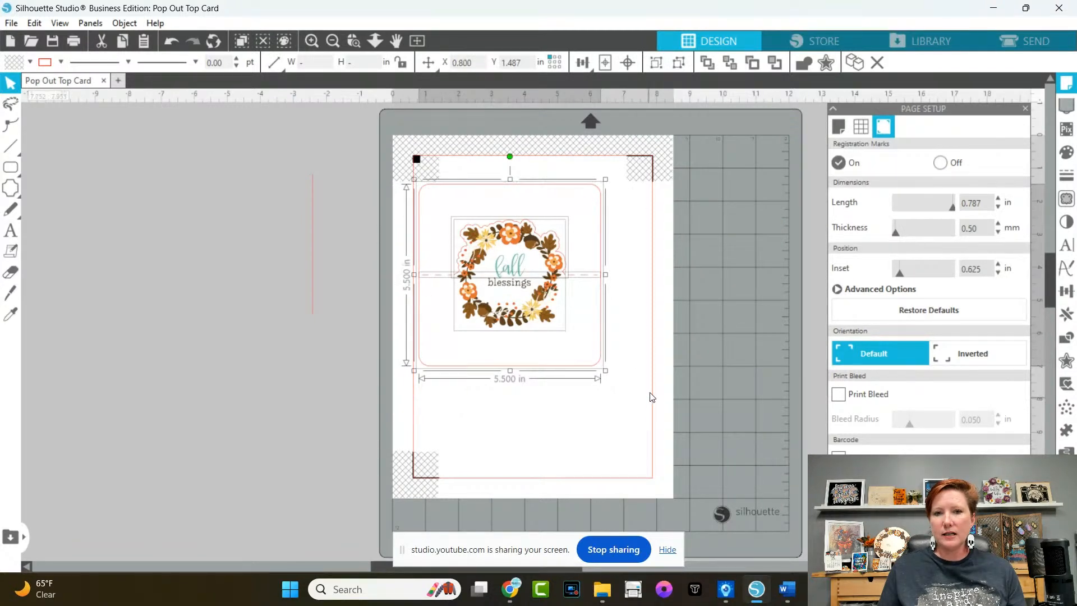
{"action": "right_click", "coordinate": [560, 272]}
{"action": "left_click", "coordinate": [622, 397]}
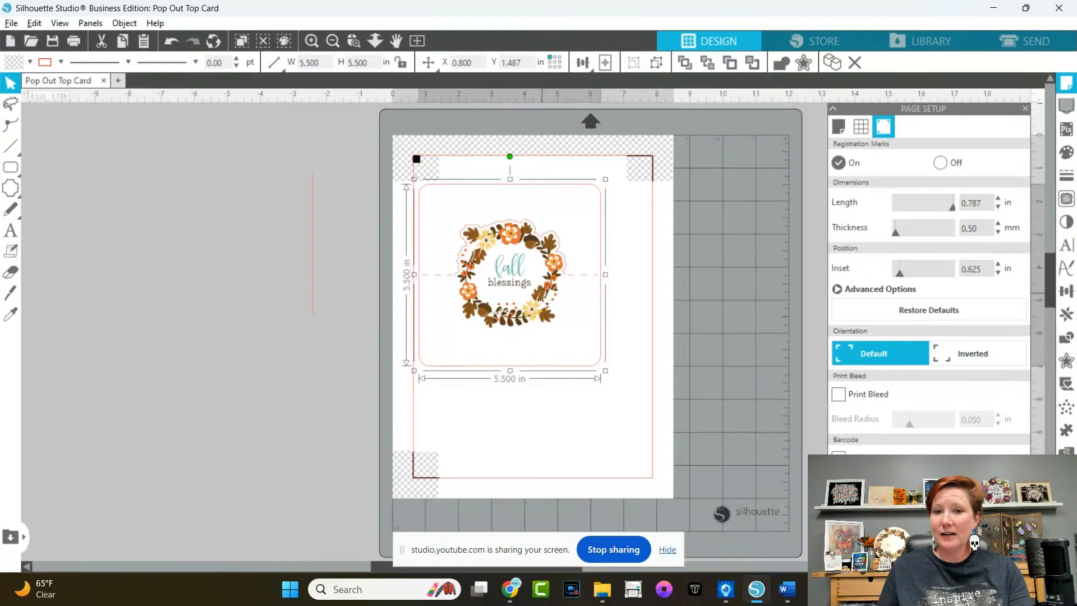
Step: Add two copies of the card, each about 3.09 in square, side by side beneath the original
{"action": "left_click_drag", "start_coordinate": [543, 298], "coordinate": [568, 405]}
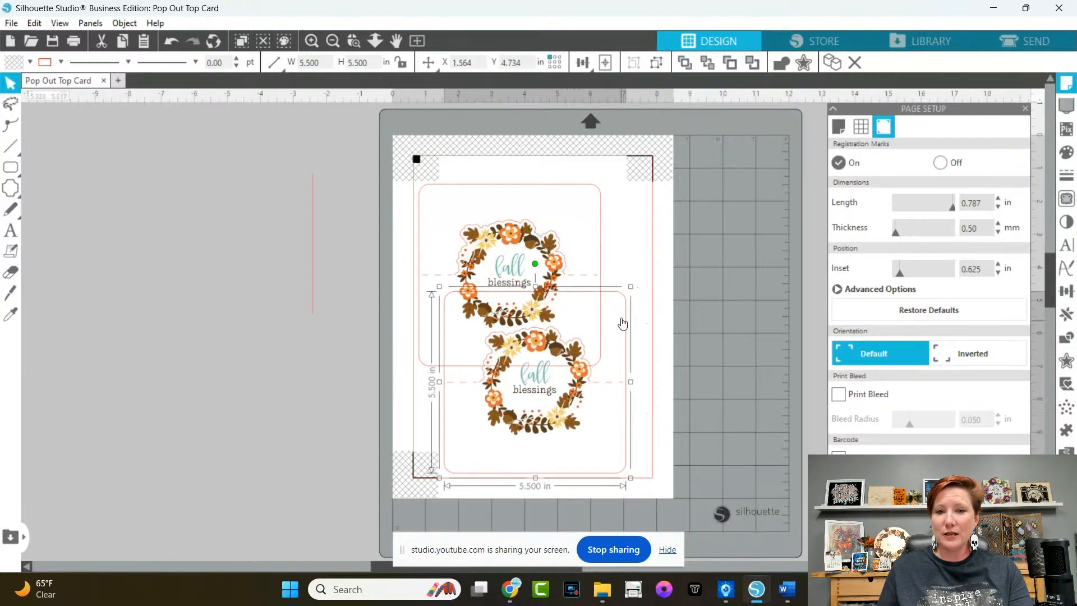
{"action": "left_click_drag", "start_coordinate": [630, 286], "coordinate": [562, 377]}
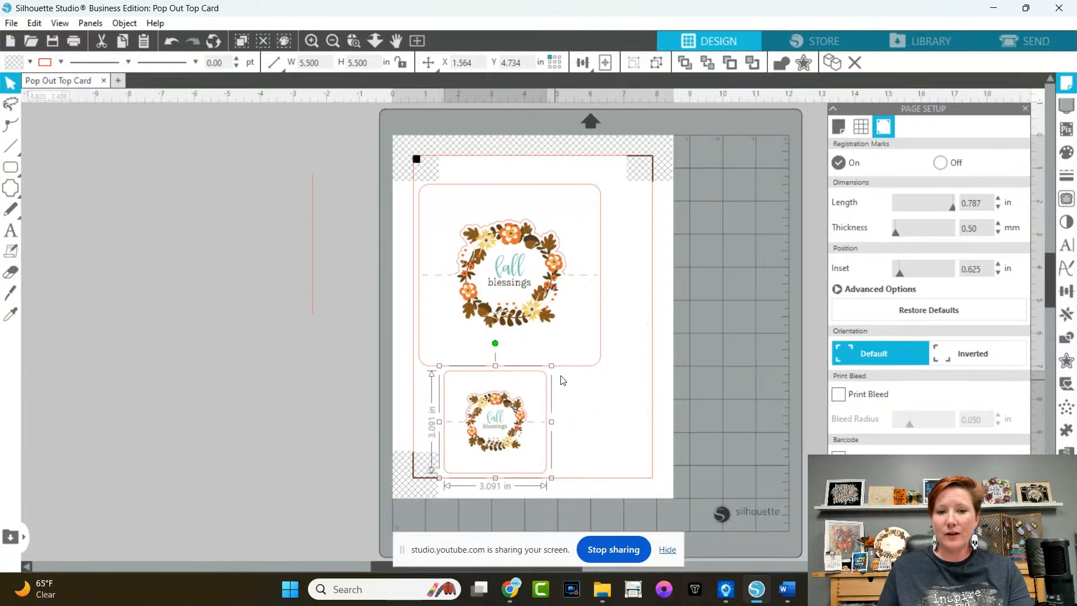
{"action": "left_click_drag", "start_coordinate": [524, 418], "coordinate": [629, 419]}
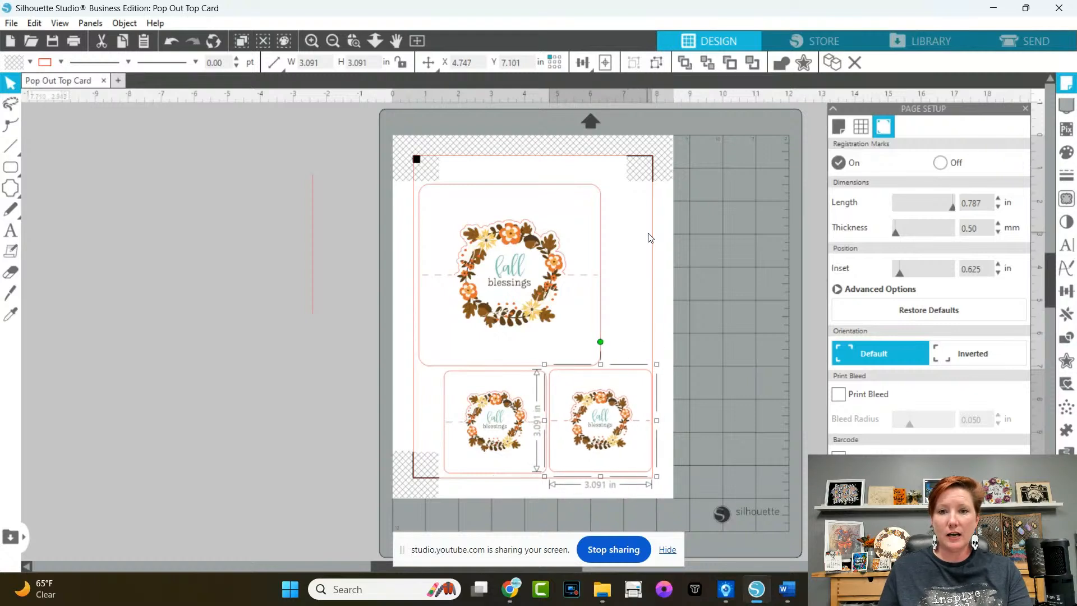
Step: Scale both small cards together to about 2.97 in square each and move them to about X 1.63 and Y 7.19 in
{"action": "left_click", "coordinate": [543, 415], "text": "shift"}
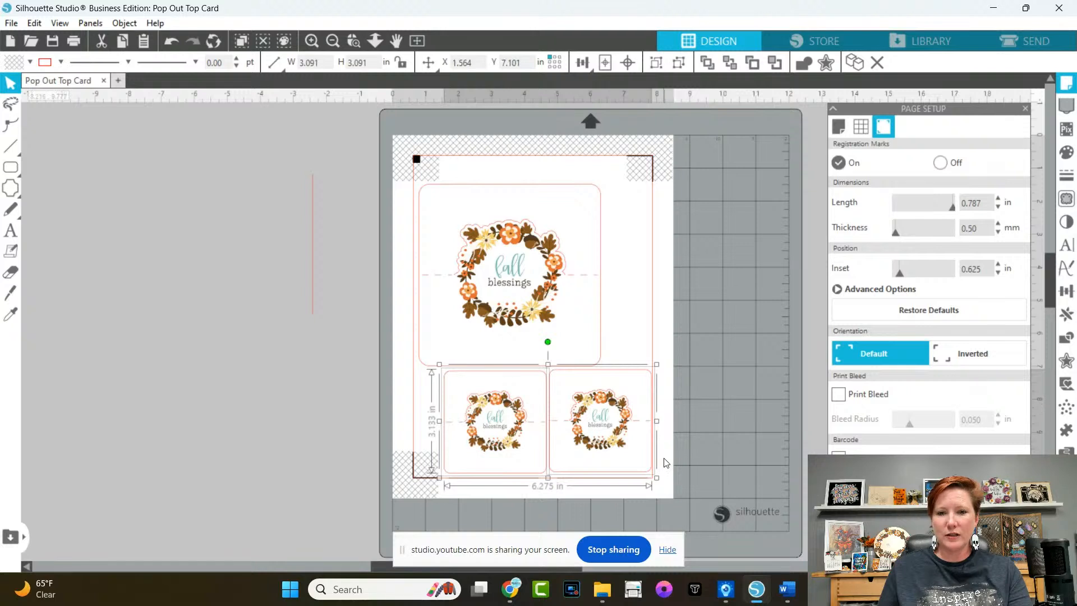
{"action": "left_click_drag", "start_coordinate": [659, 484], "coordinate": [650, 478]}
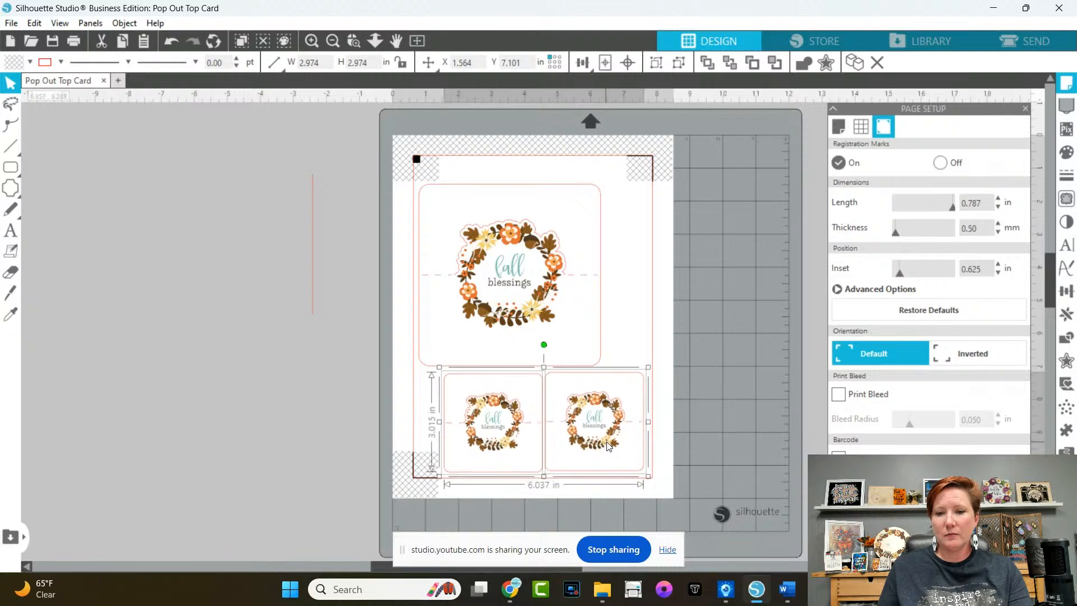
{"action": "left_click", "coordinate": [708, 421]}
{"action": "left_click", "coordinate": [448, 418]}
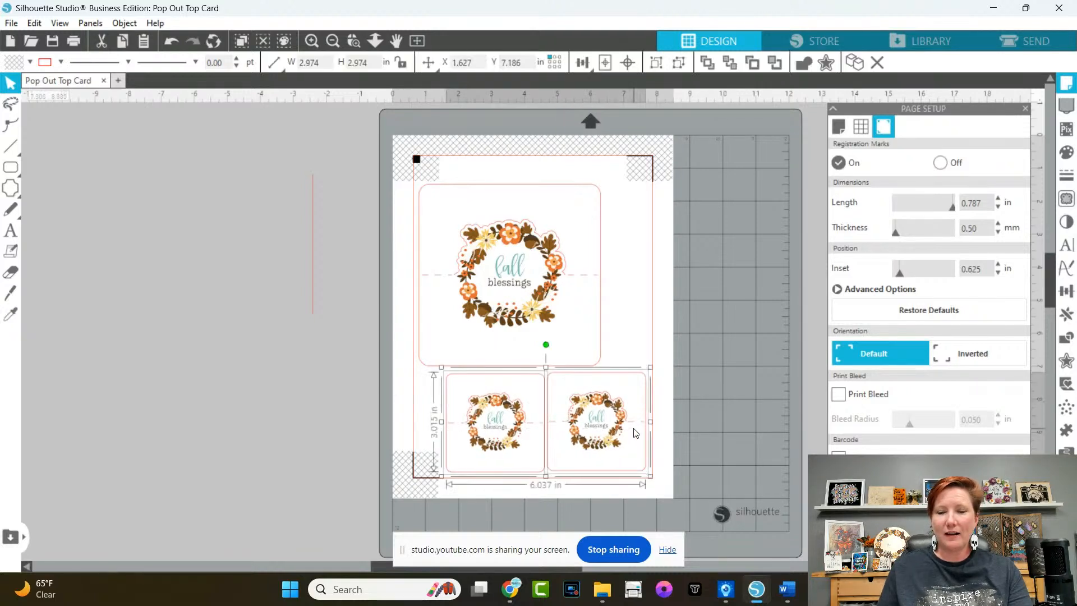
Step: Align the two small cards by their vertical middles and deselect them
{"action": "left_click", "coordinate": [581, 63]}
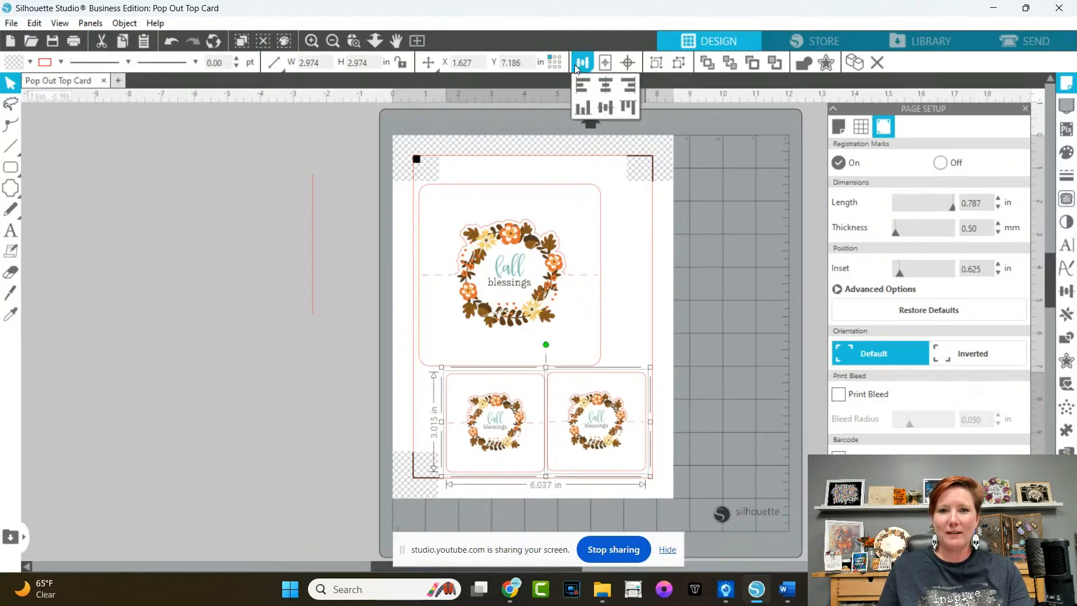
{"action": "left_click", "coordinate": [604, 106]}
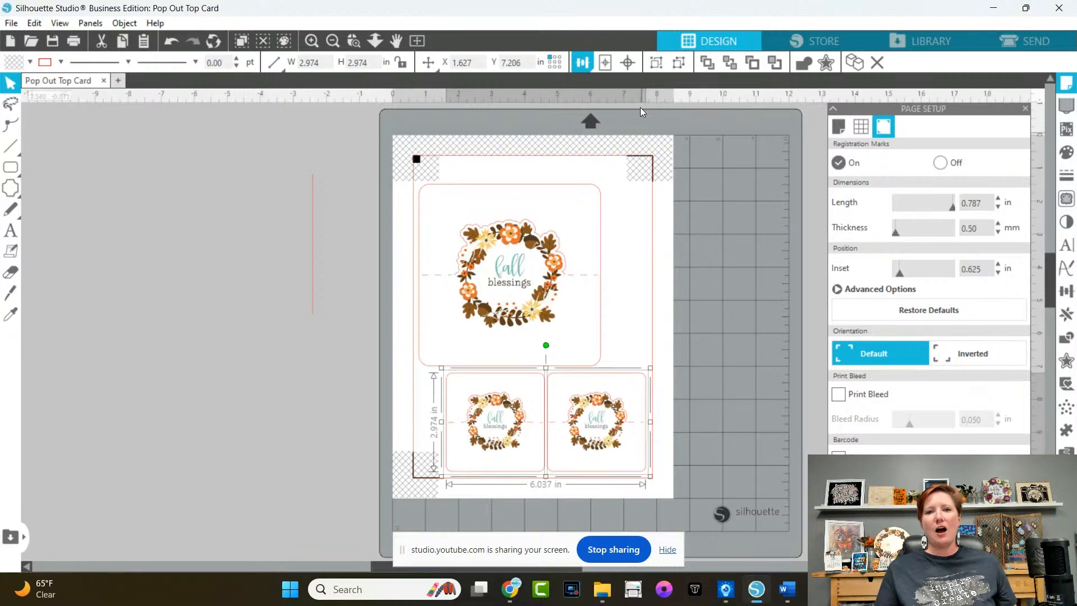
{"action": "left_click", "coordinate": [582, 63]}
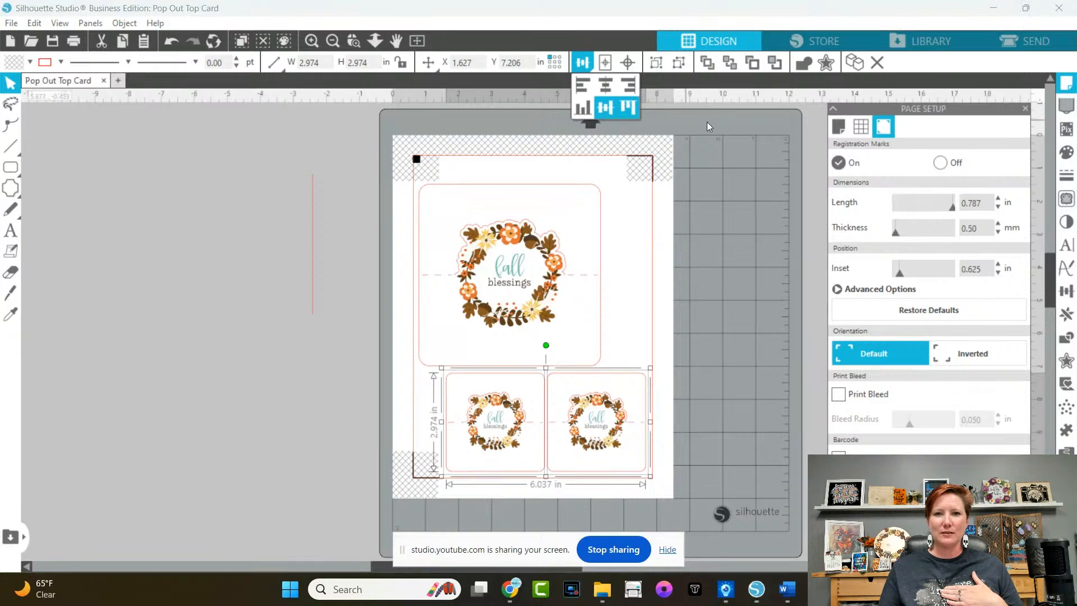
{"action": "left_click", "coordinate": [697, 214]}
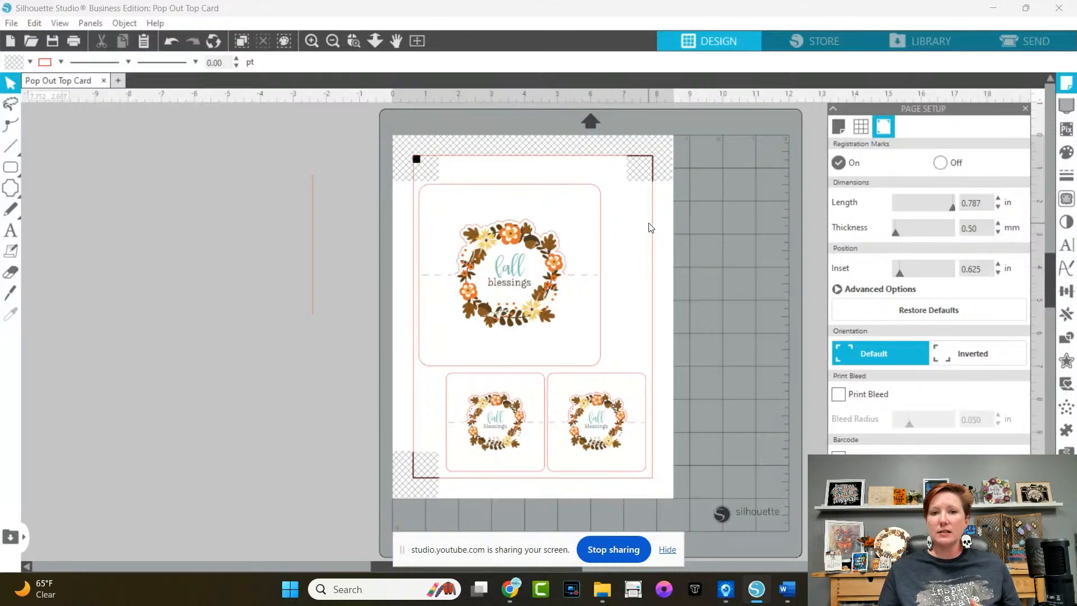
Step: Try a 0.394 in registration mark inset on all sides and restore the default insets
{"action": "left_click", "coordinate": [838, 290]}
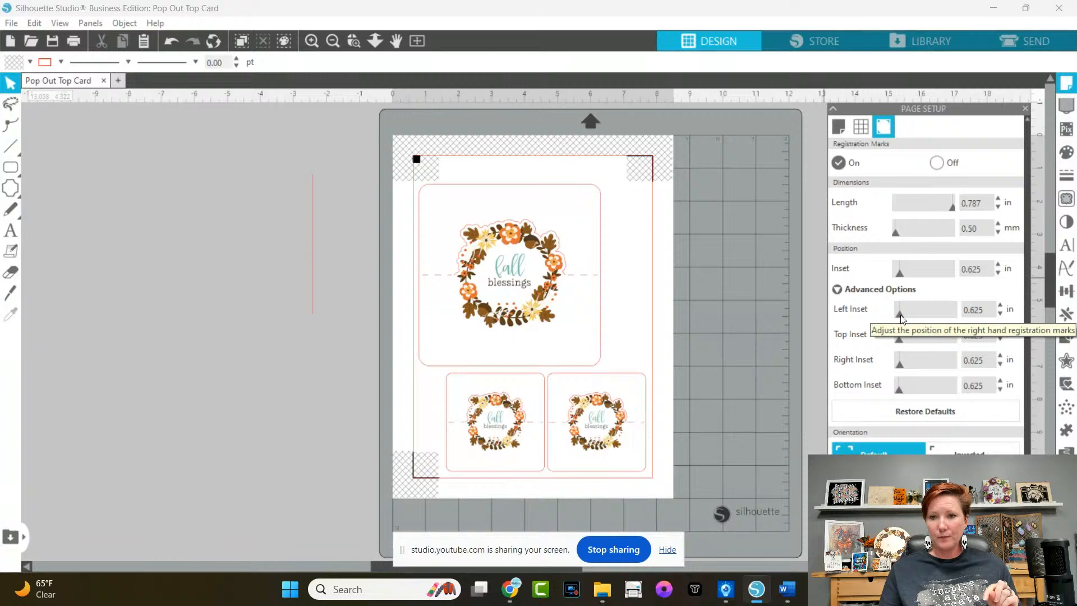
{"action": "left_click_drag", "start_coordinate": [900, 317], "coordinate": [892, 393]}
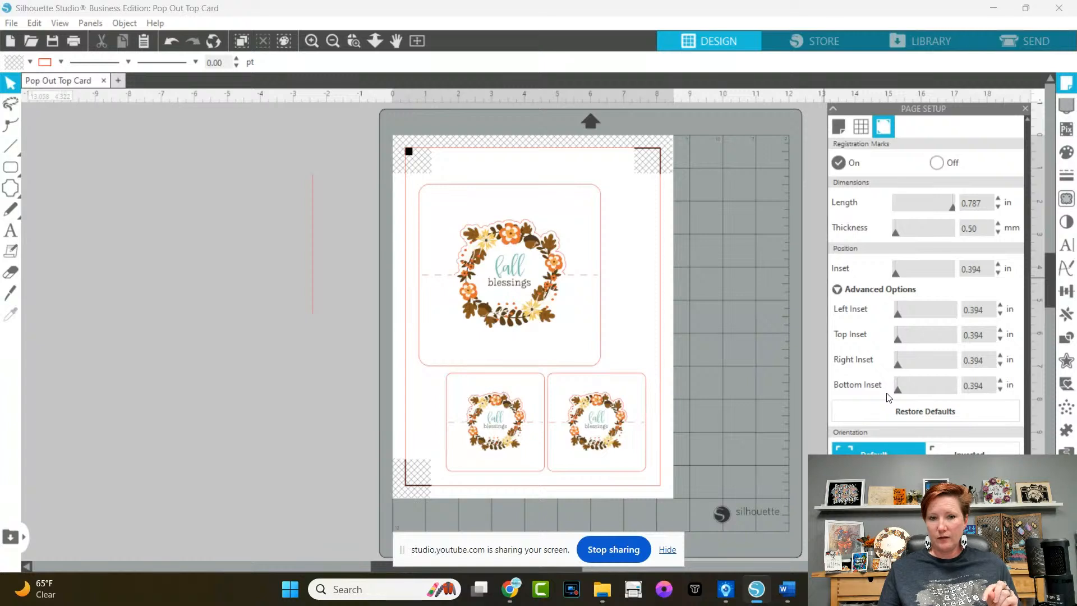
{"action": "left_click", "coordinate": [838, 128]}
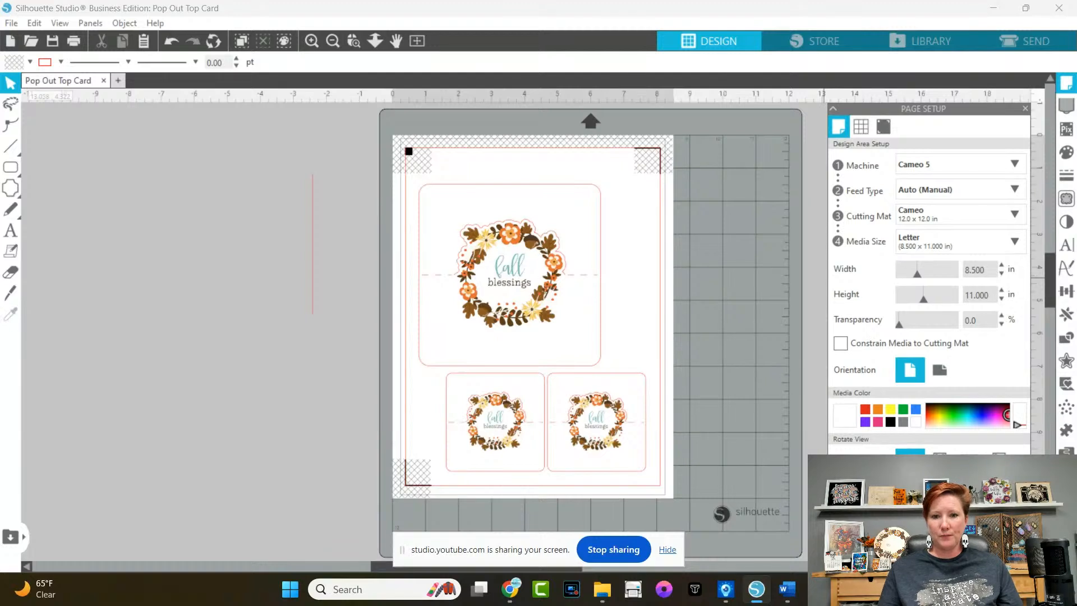
{"action": "left_click", "coordinate": [664, 495]}
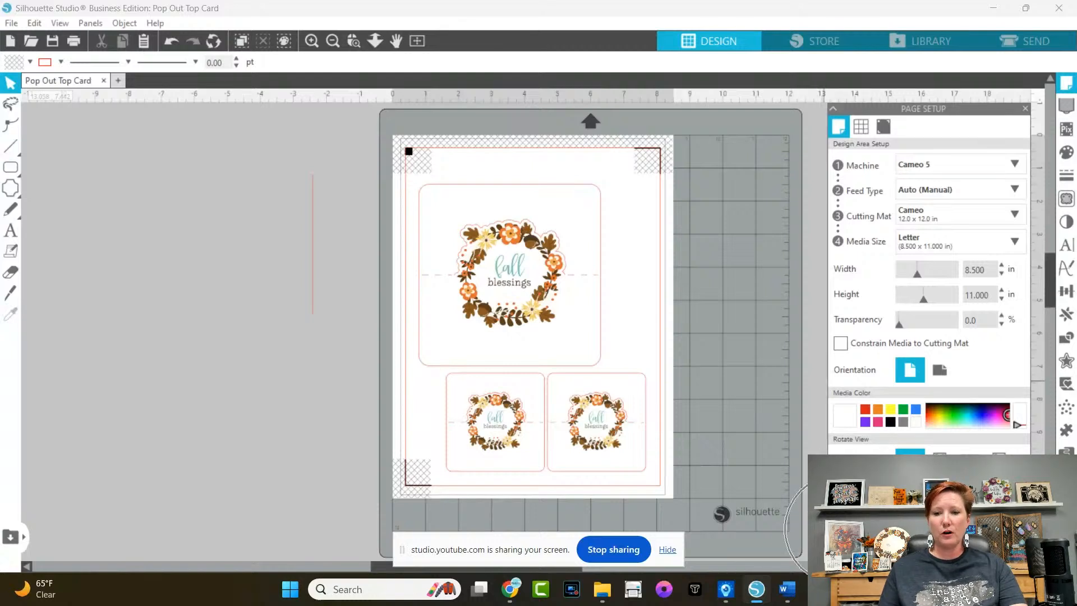
{"action": "left_click", "coordinate": [882, 128]}
{"action": "left_click", "coordinate": [861, 289]}
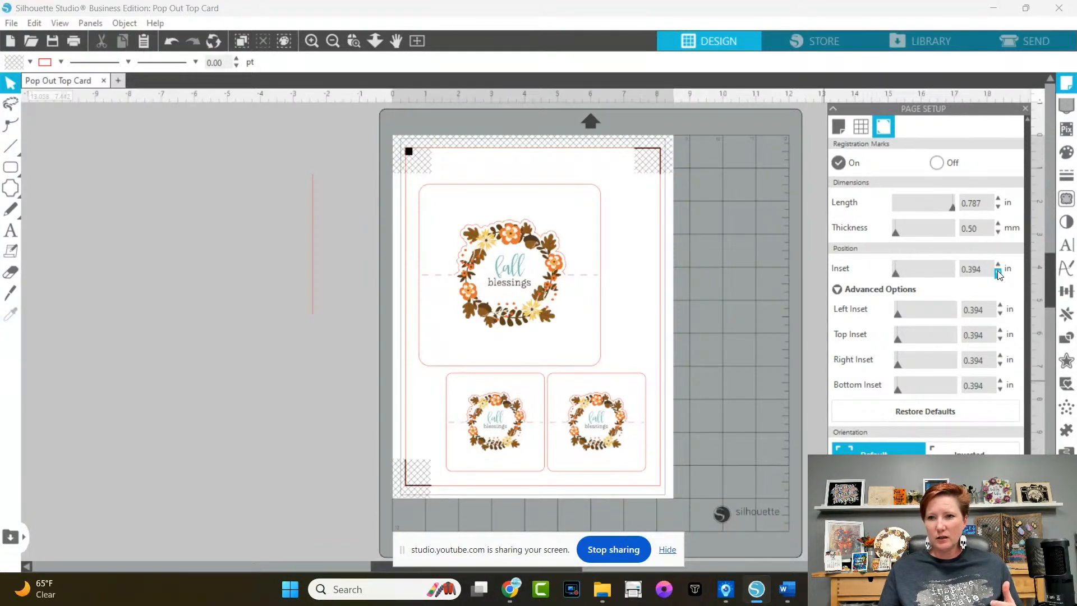
{"action": "left_click_drag", "start_coordinate": [895, 273], "coordinate": [871, 280]}
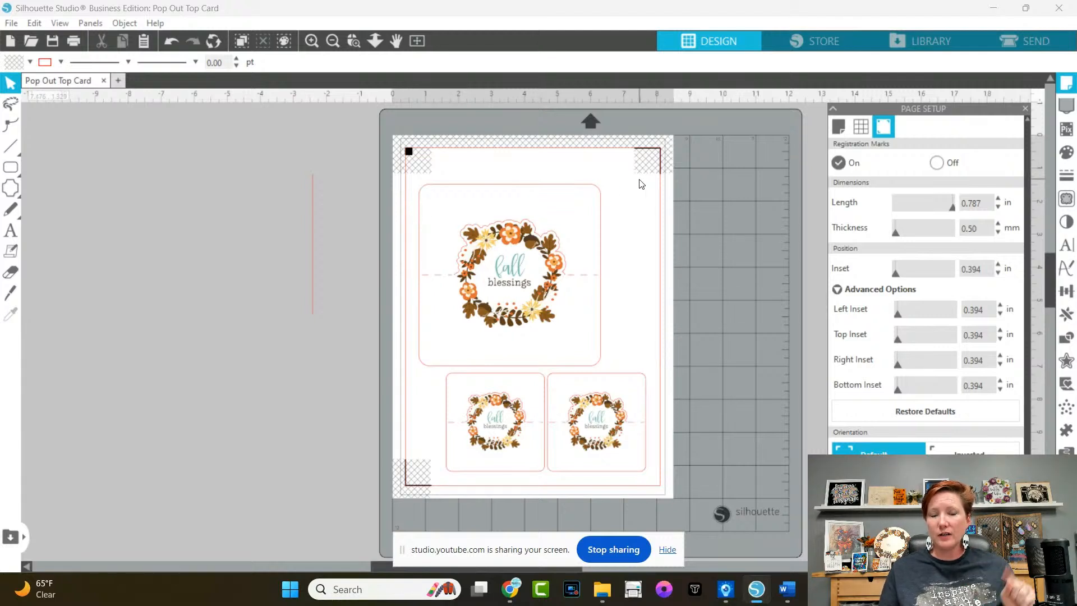
{"action": "left_click", "coordinate": [903, 412]}
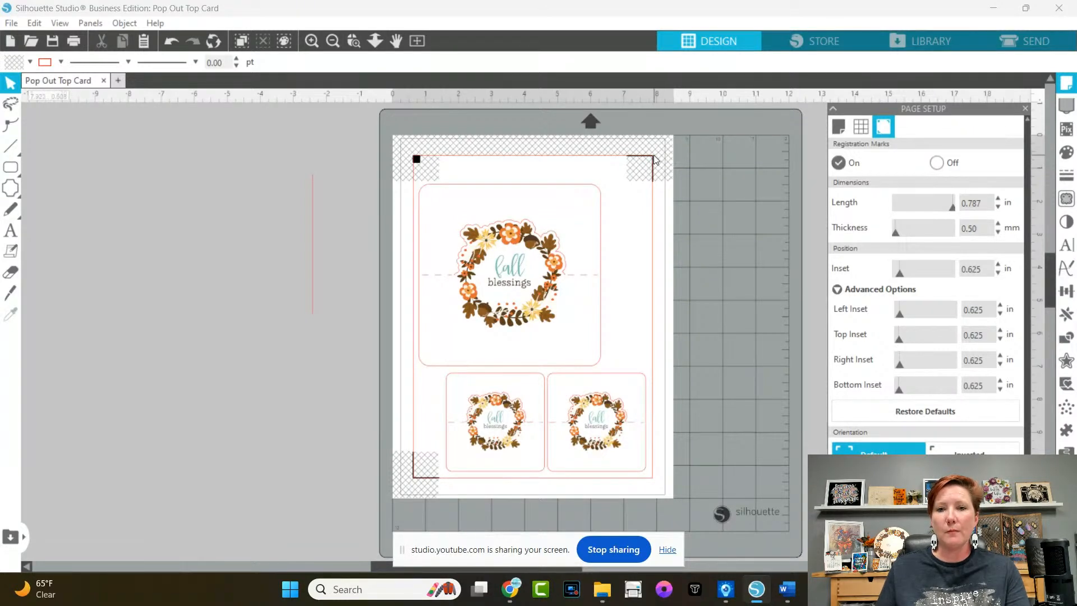
{"action": "key", "text": "ctrl"}
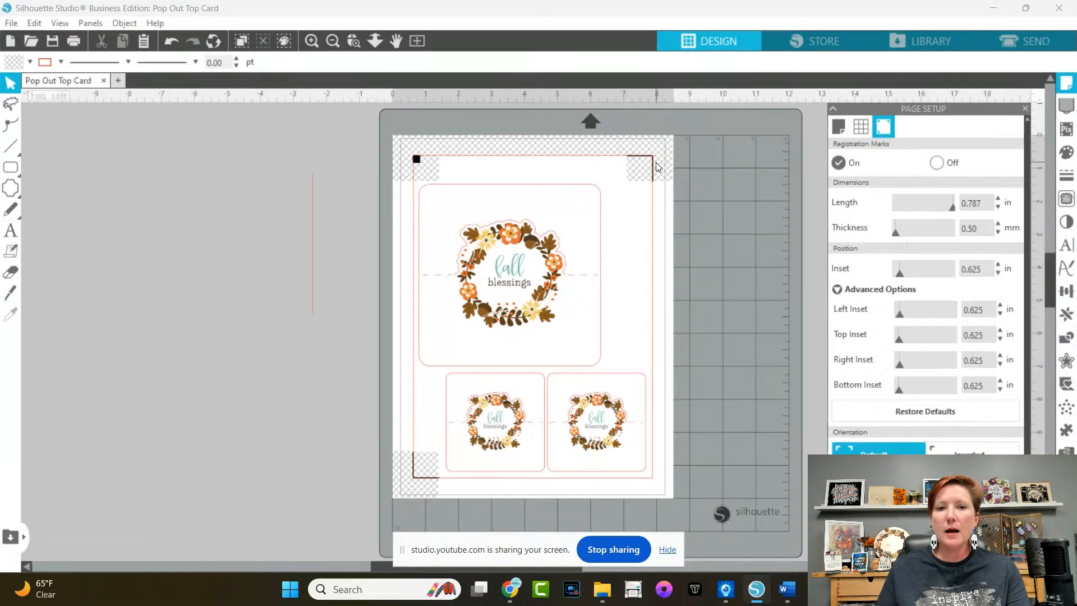
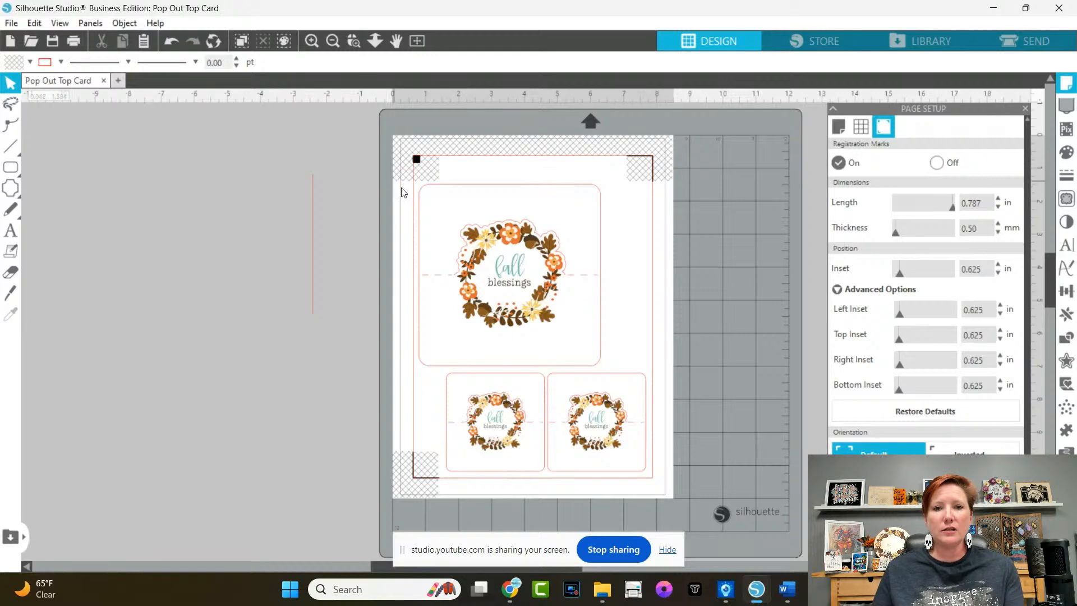
Step: Try to save only the large 5.5 in card to the hard drive as an SVG named Pop Out Top Card
{"action": "left_click", "coordinate": [420, 194]}
{"action": "left_click", "coordinate": [11, 22]}
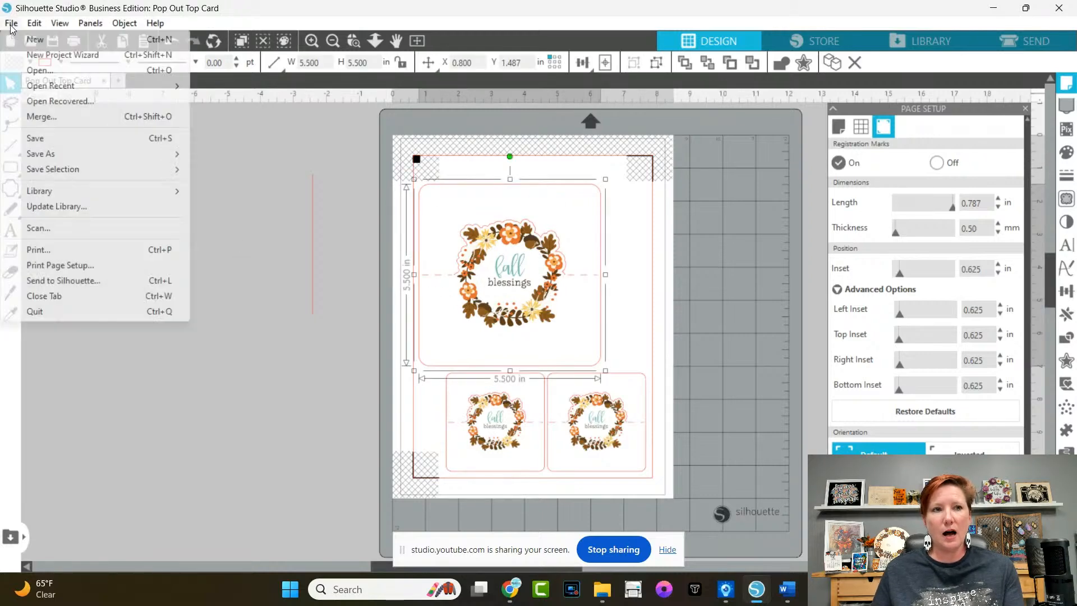
{"action": "mouse_move", "coordinate": [102, 174]}
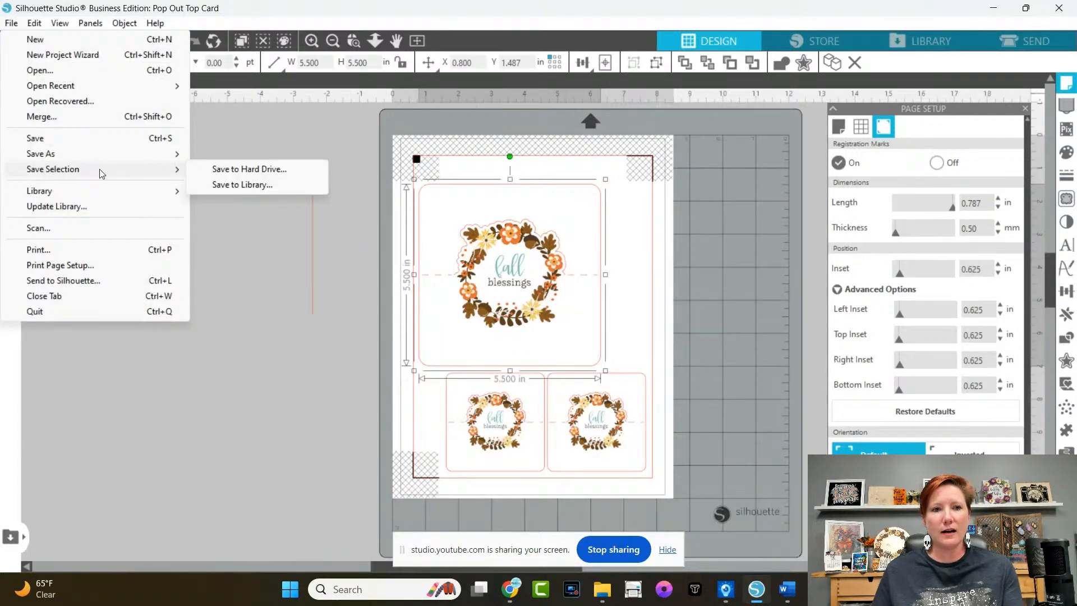
{"action": "left_click", "coordinate": [216, 170]}
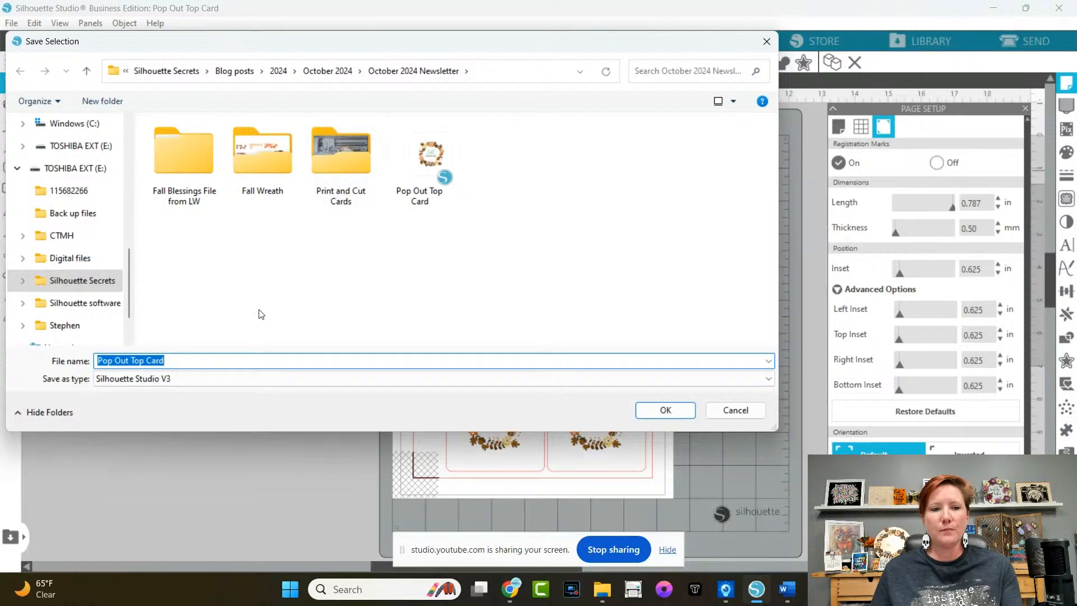
{"action": "left_click", "coordinate": [168, 379]}
{"action": "left_click", "coordinate": [110, 414]}
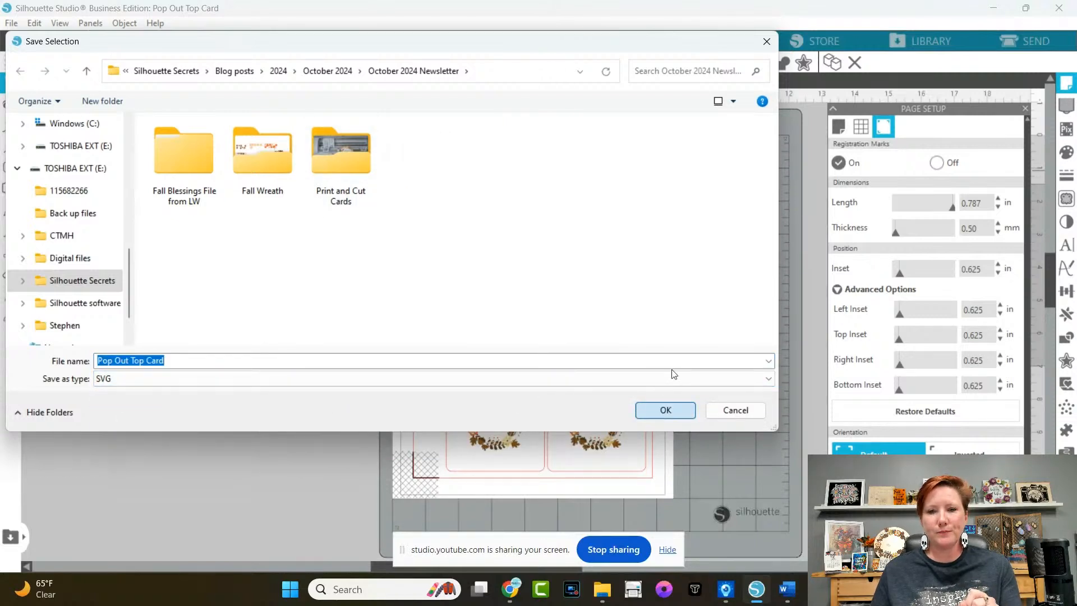
{"action": "left_click", "coordinate": [681, 410]}
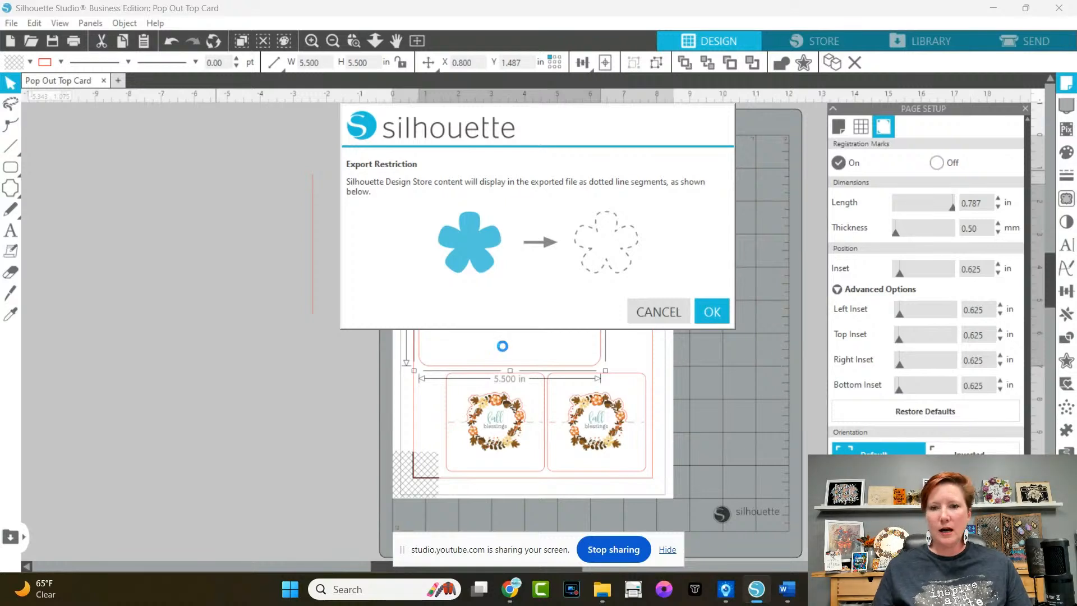
{"action": "left_click", "coordinate": [661, 311]}
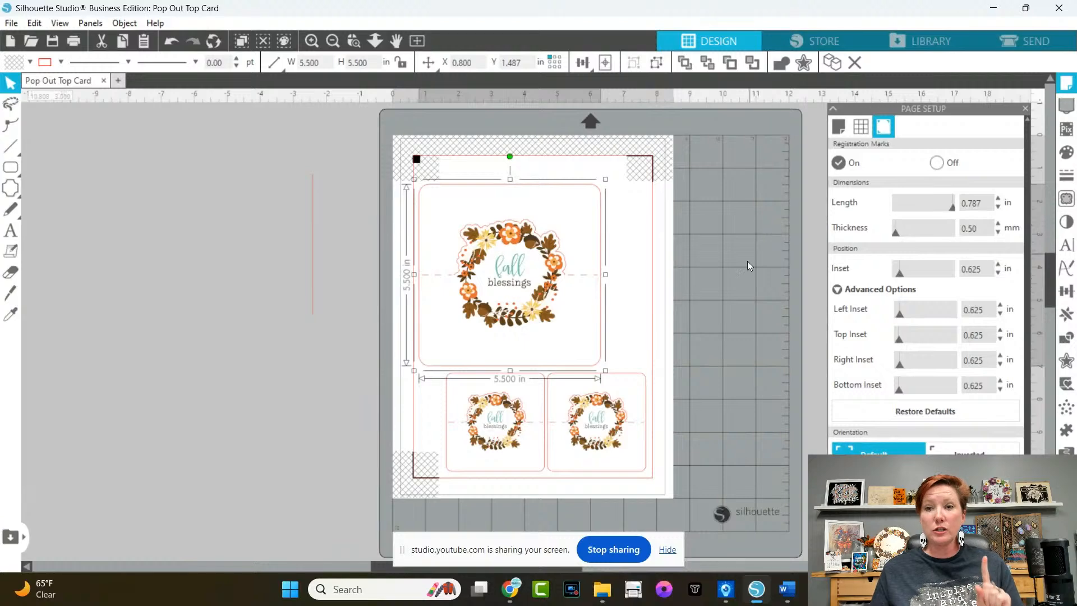
Step: Review the cut lines of all three cards in the send area and open the print preview of the page
{"action": "left_click", "coordinate": [1031, 41]}
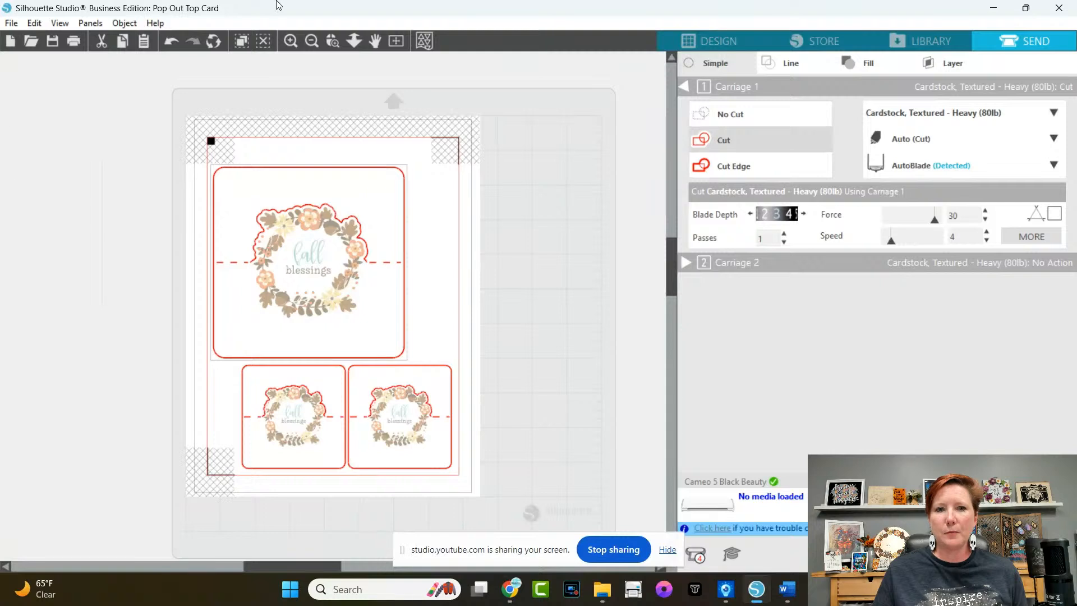
{"action": "left_click", "coordinate": [718, 41]}
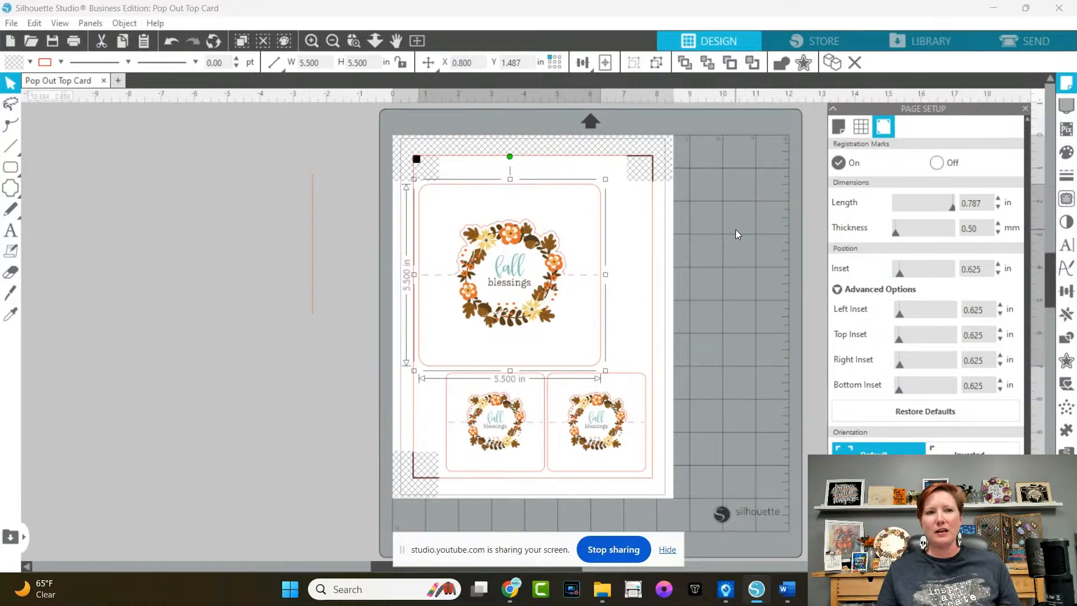
{"action": "left_click", "coordinate": [10, 26]}
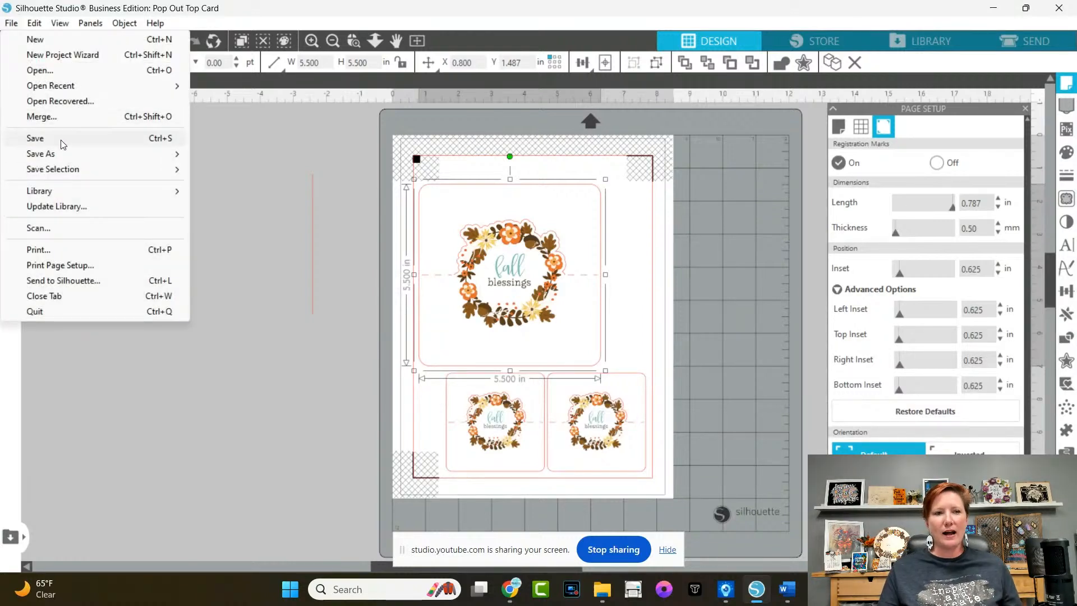
{"action": "left_click", "coordinate": [54, 250]}
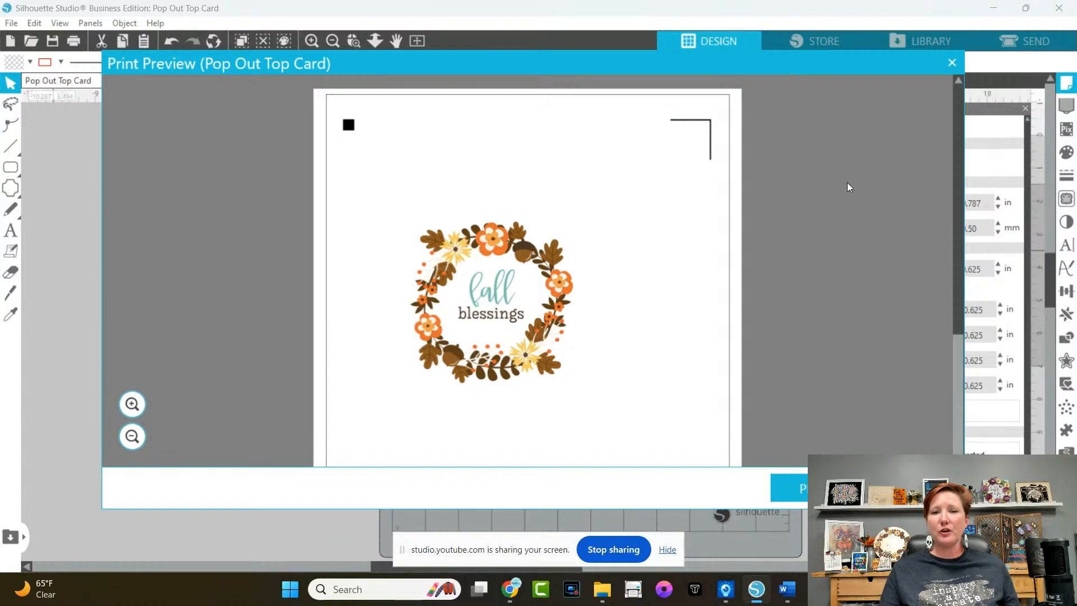
Step: Check the card artwork and registration marks across the whole print preview and proceed to the printer settings
{"action": "left_click_drag", "start_coordinate": [958, 169], "coordinate": [956, 288]}
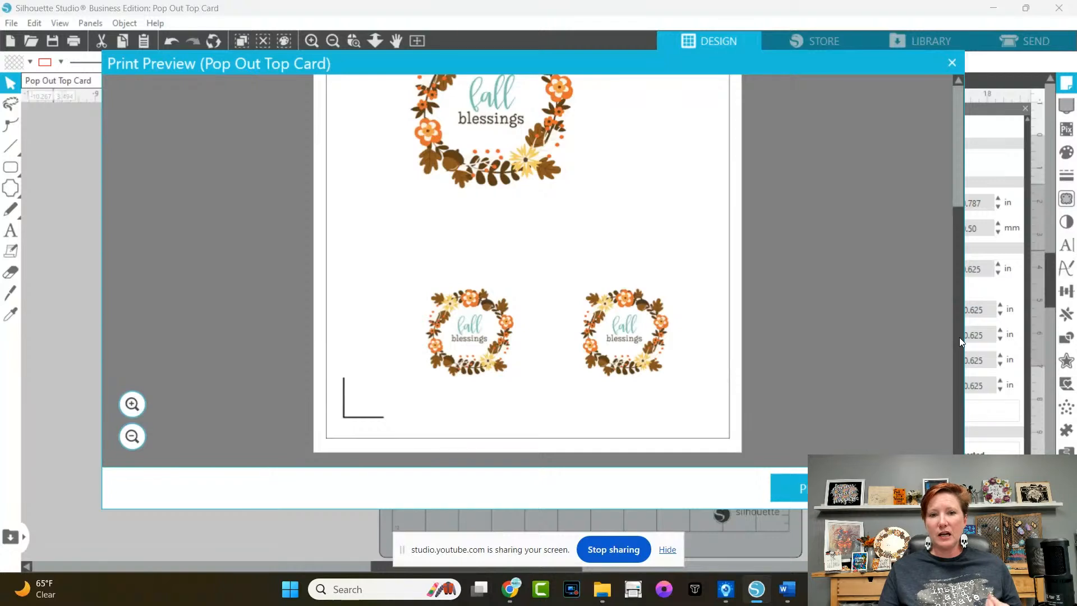
{"action": "left_click_drag", "start_coordinate": [959, 338], "coordinate": [955, 209]}
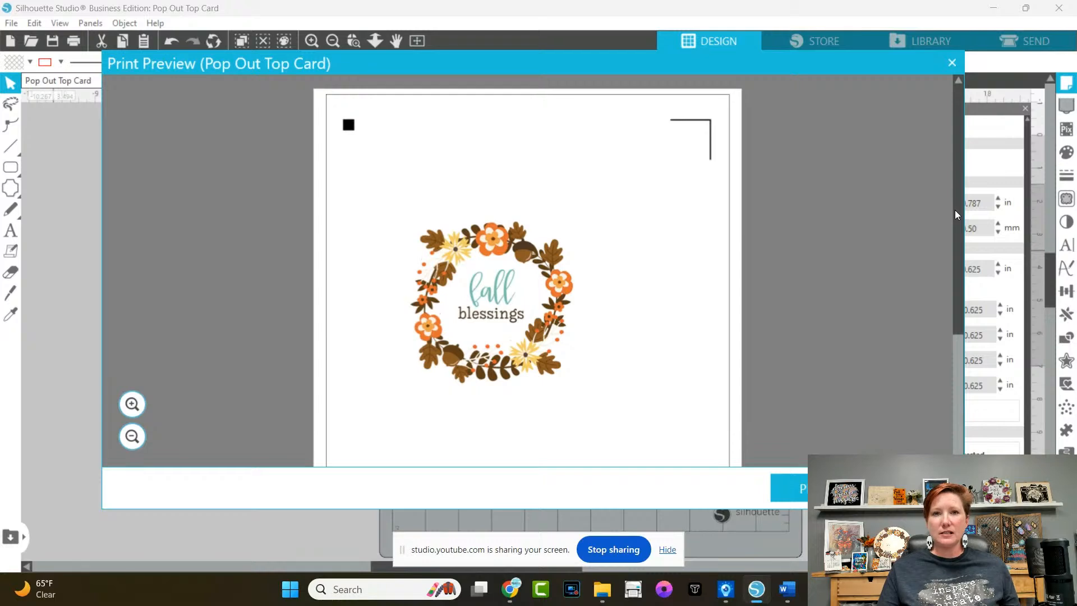
{"action": "left_click_drag", "start_coordinate": [955, 209], "coordinate": [948, 236]}
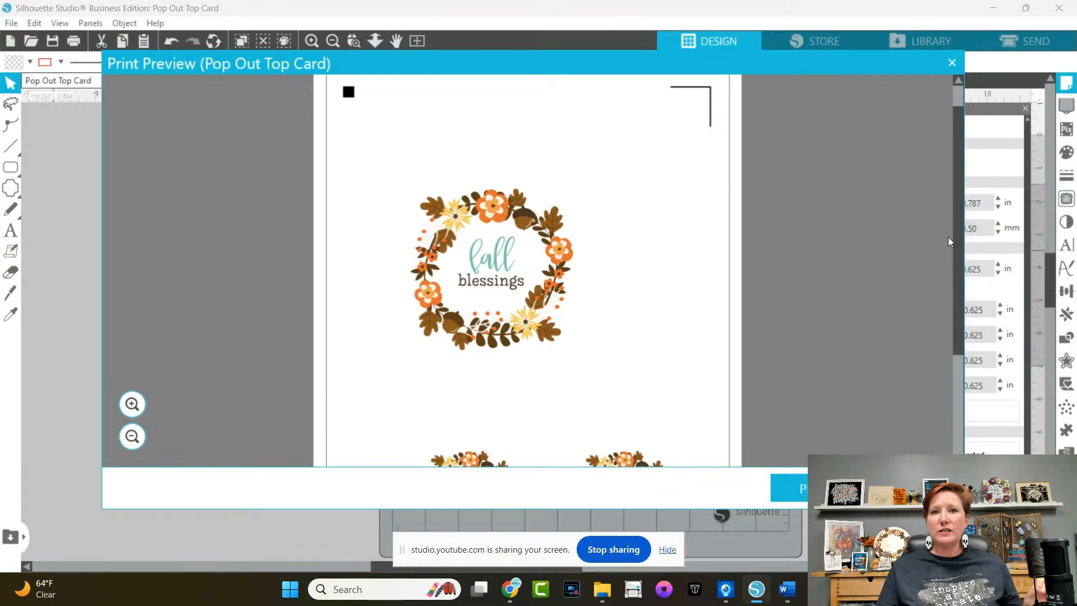
{"action": "left_click_drag", "start_coordinate": [948, 236], "coordinate": [962, 348]}
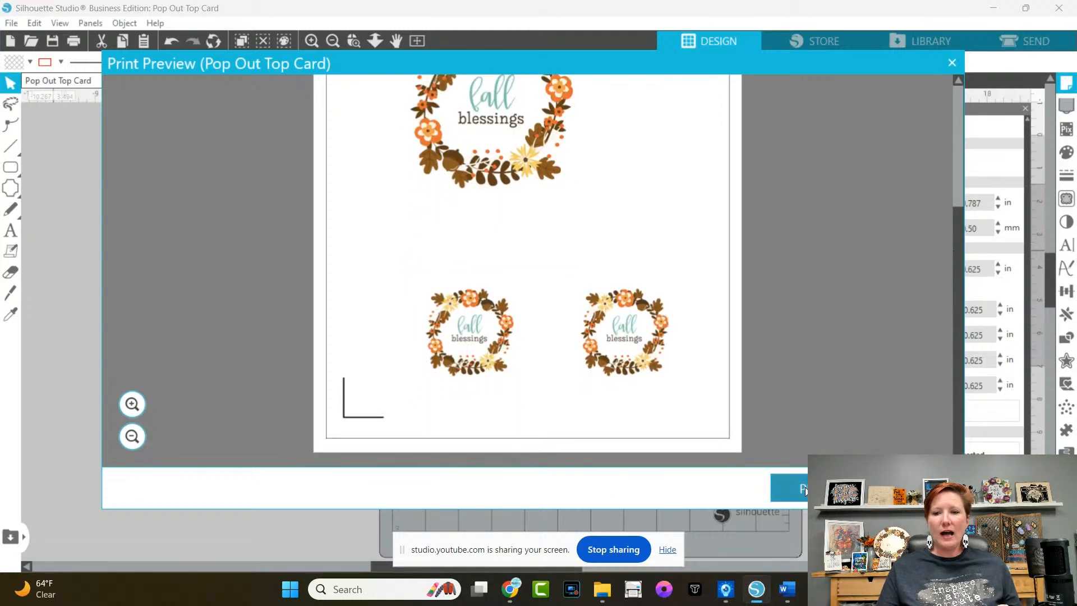
{"action": "left_click", "coordinate": [791, 488]}
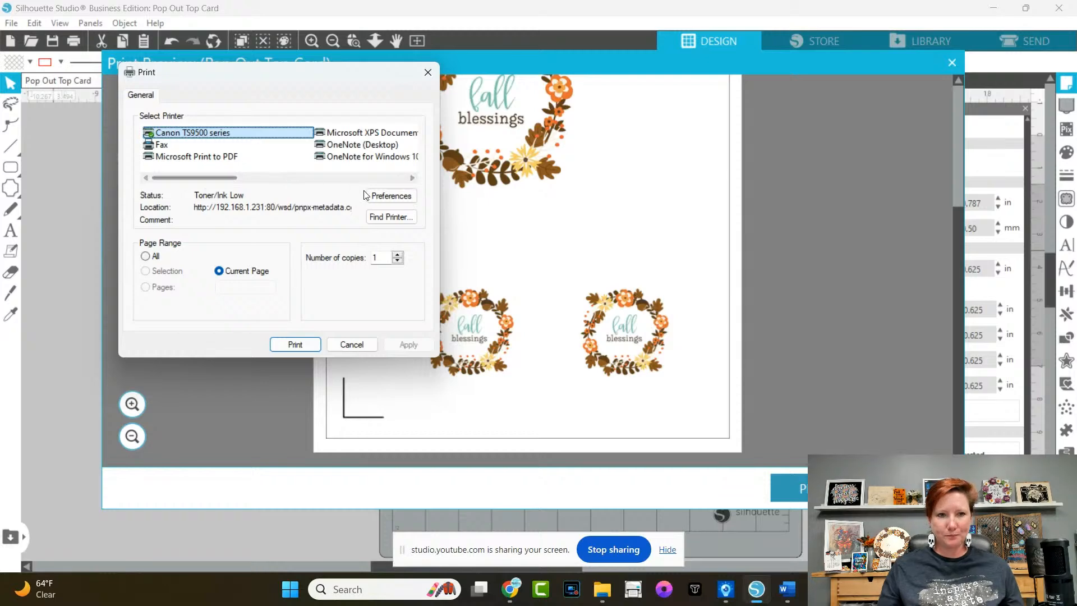
Step: Set the printer's paper source to Rear Tray, keep Letter 8.5"x11" paper, and print the current page on the Canon TS9500 series
{"action": "left_click", "coordinate": [396, 198]}
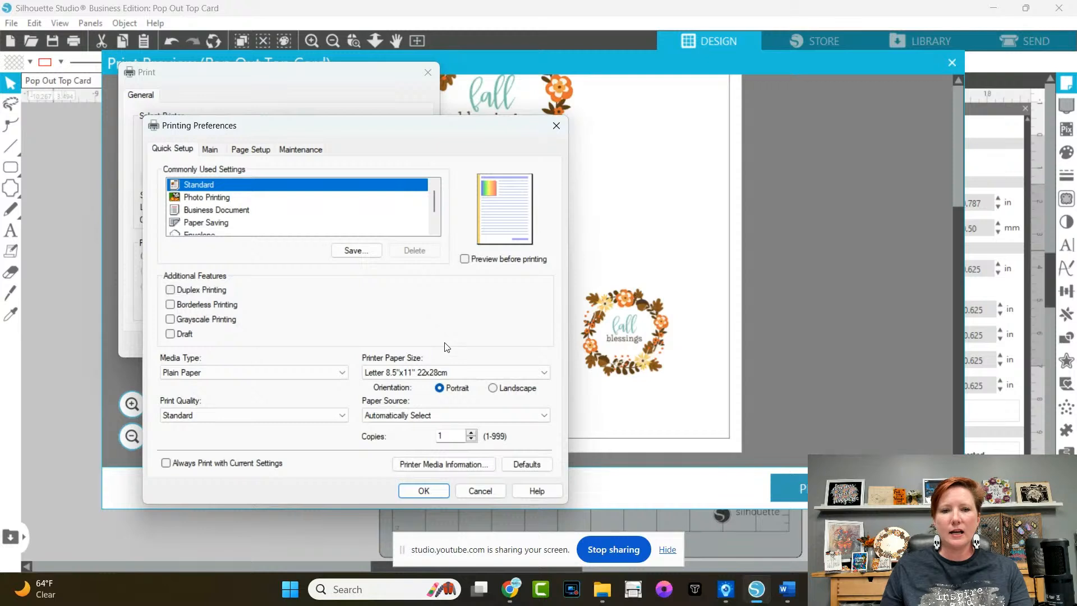
{"action": "left_click", "coordinate": [393, 375]}
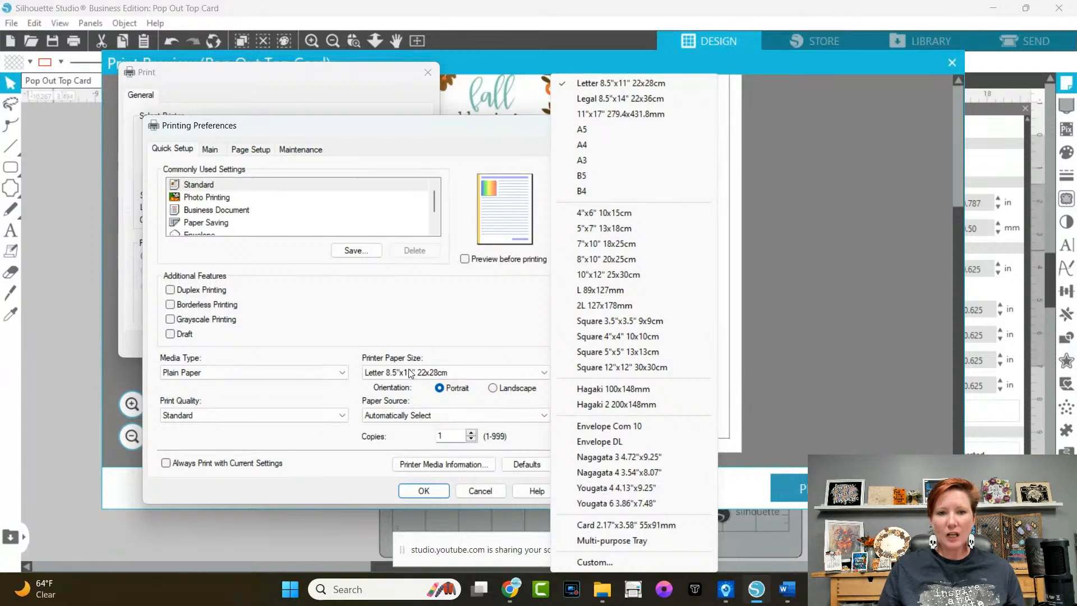
{"action": "left_click", "coordinate": [389, 377]}
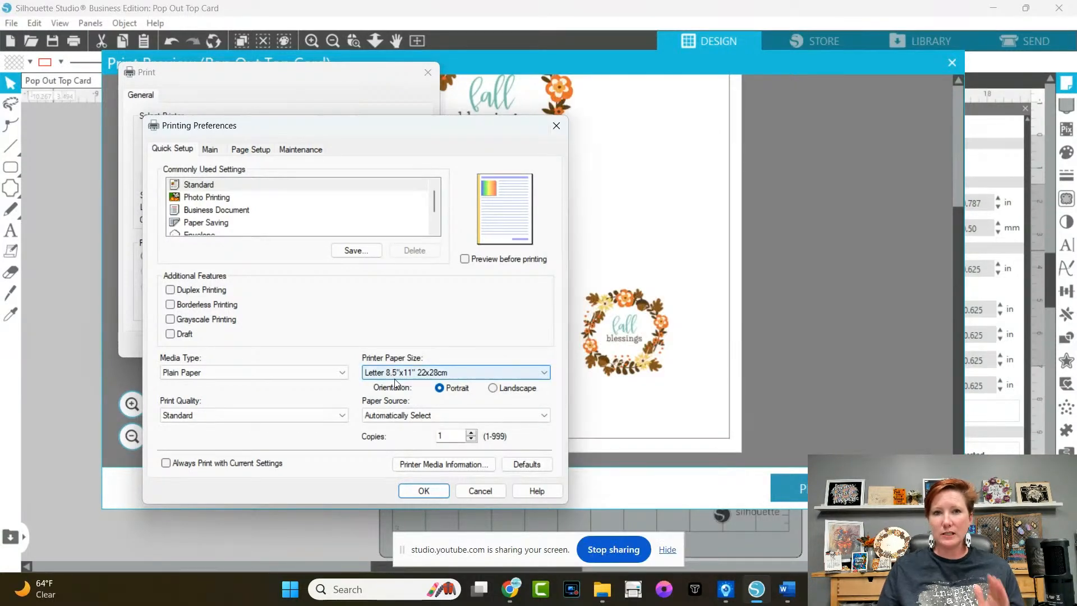
{"action": "left_click", "coordinate": [395, 416]}
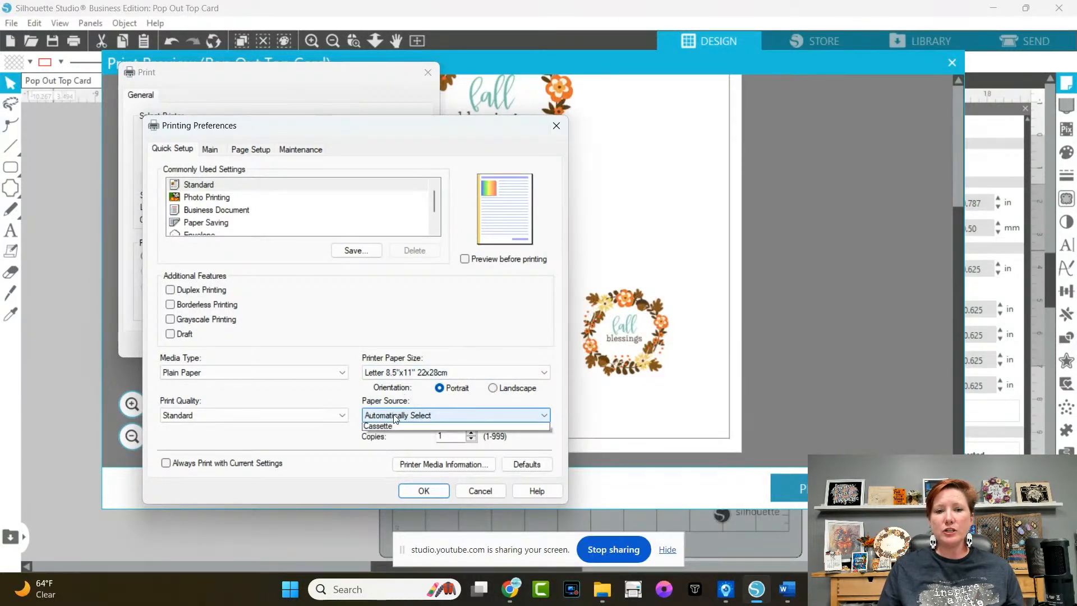
{"action": "left_click", "coordinate": [388, 440]}
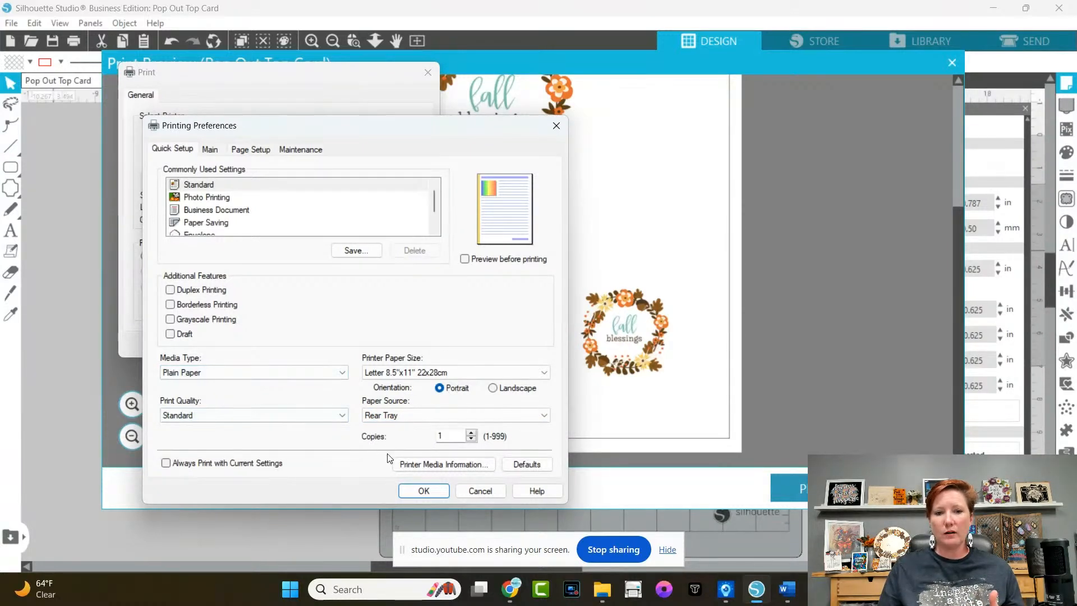
{"action": "left_click", "coordinate": [424, 491]}
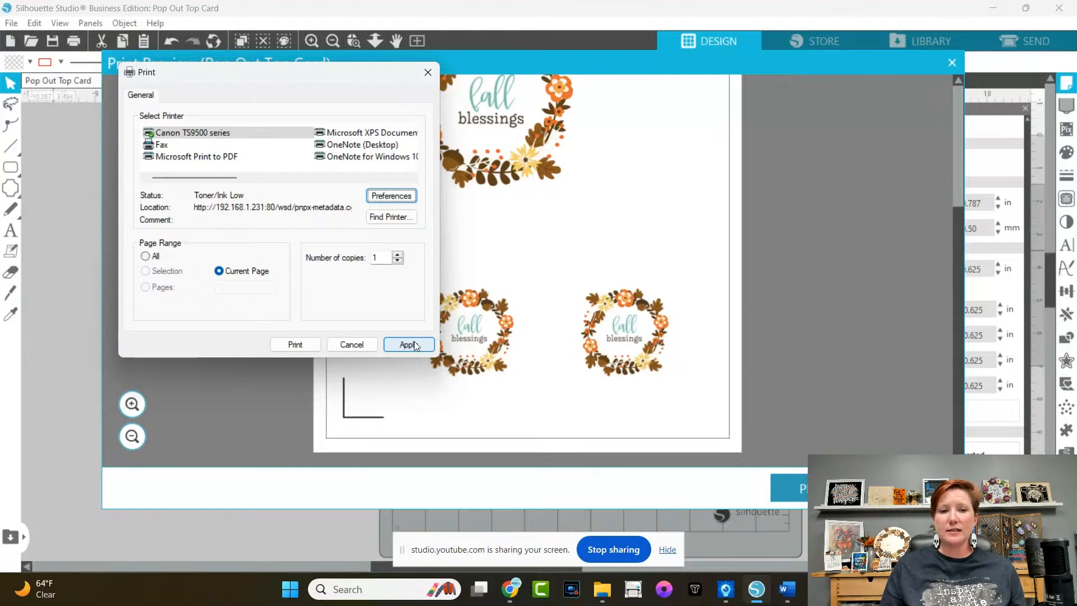
{"action": "left_click", "coordinate": [295, 344]}
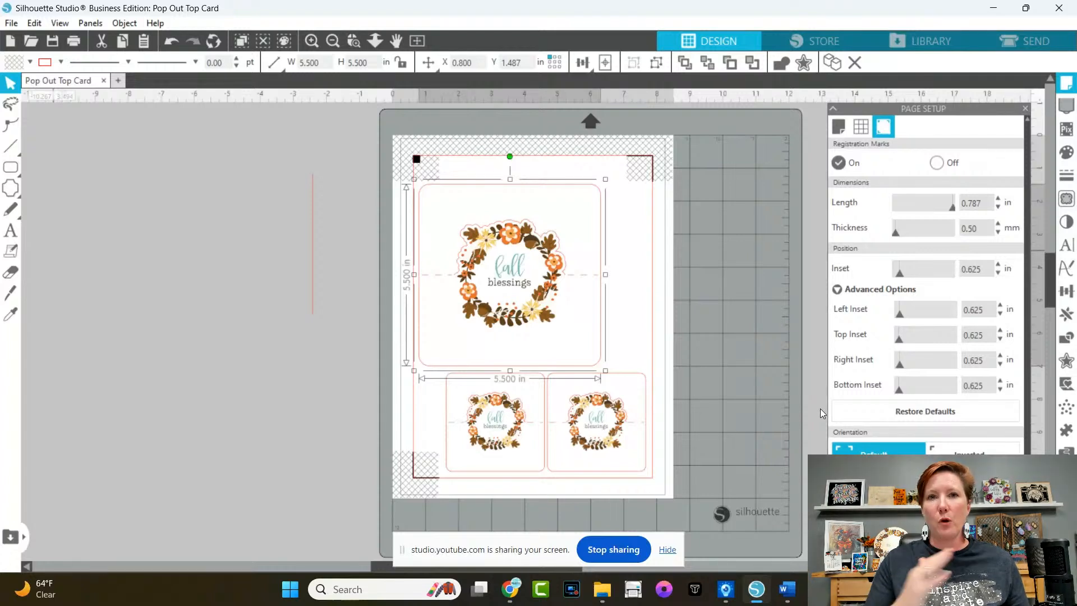
Step: Open the send area, view the printed sheet on the cutter in the IPEVO Visualizer camera, and return to Silhouette Studio
{"action": "left_click", "coordinate": [1027, 41]}
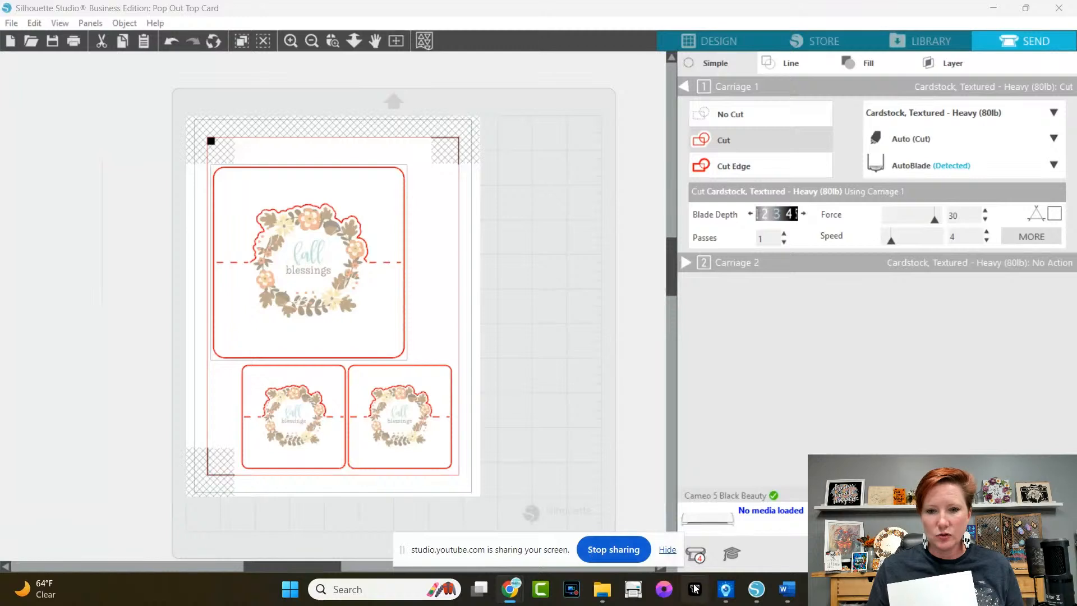
{"action": "left_click", "coordinate": [727, 596]}
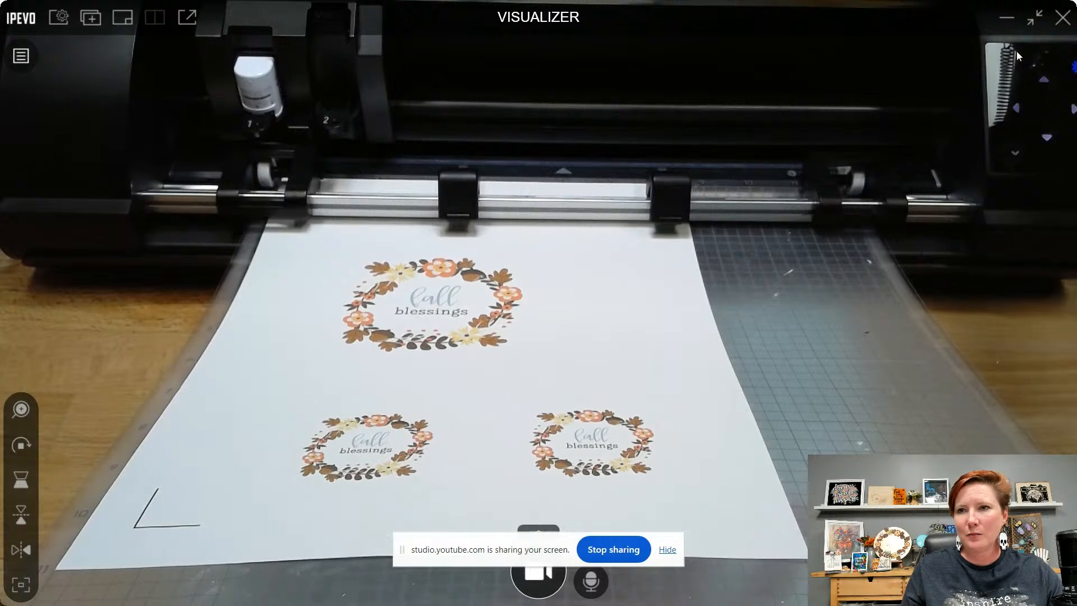
{"action": "left_click", "coordinate": [1035, 20]}
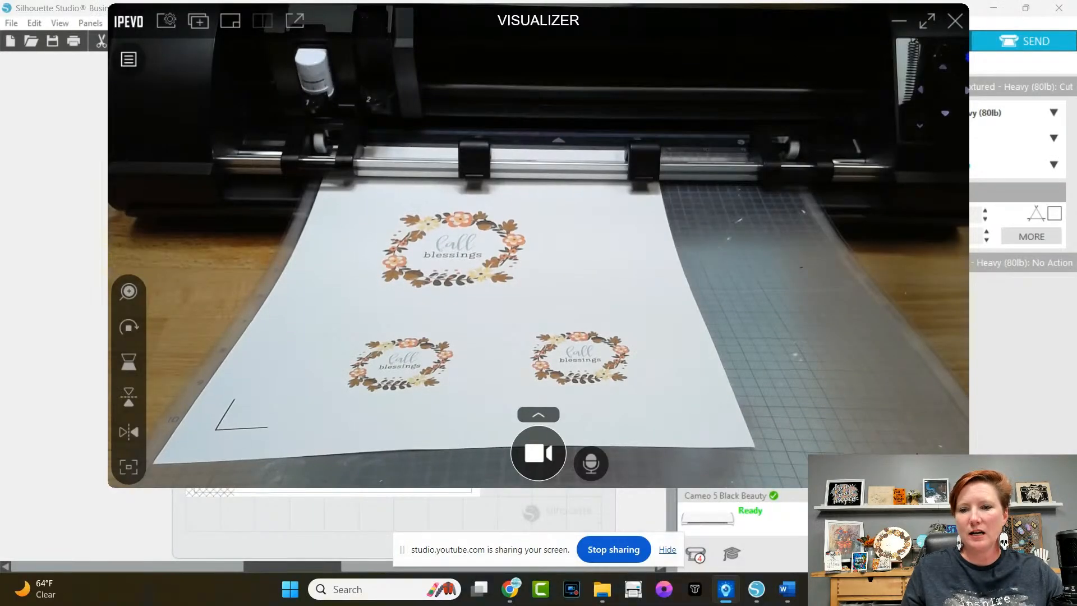
{"action": "left_click", "coordinate": [931, 21]}
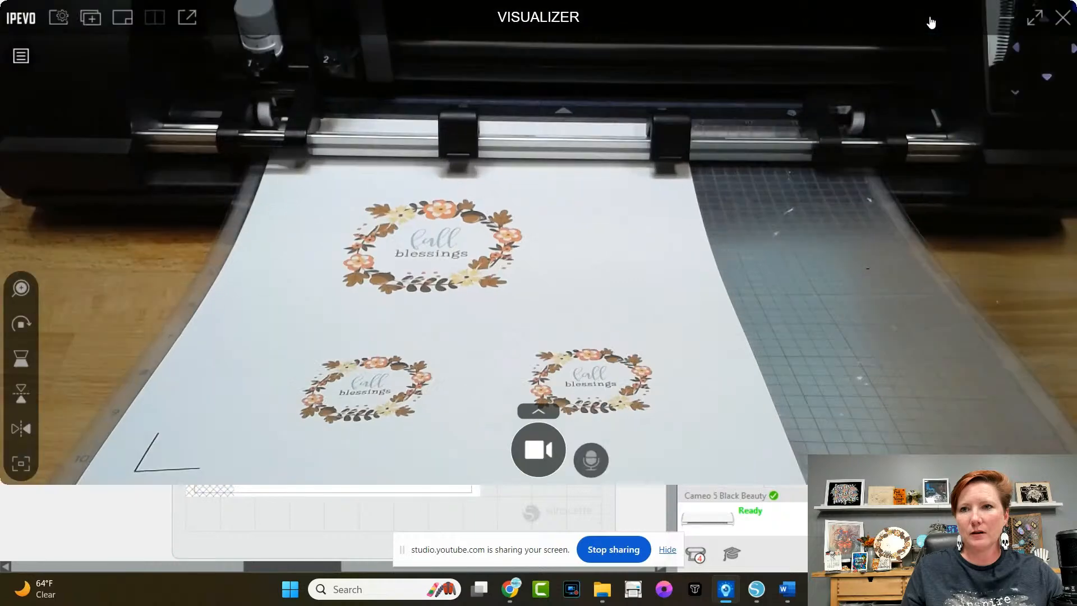
{"action": "left_click", "coordinate": [1003, 21]}
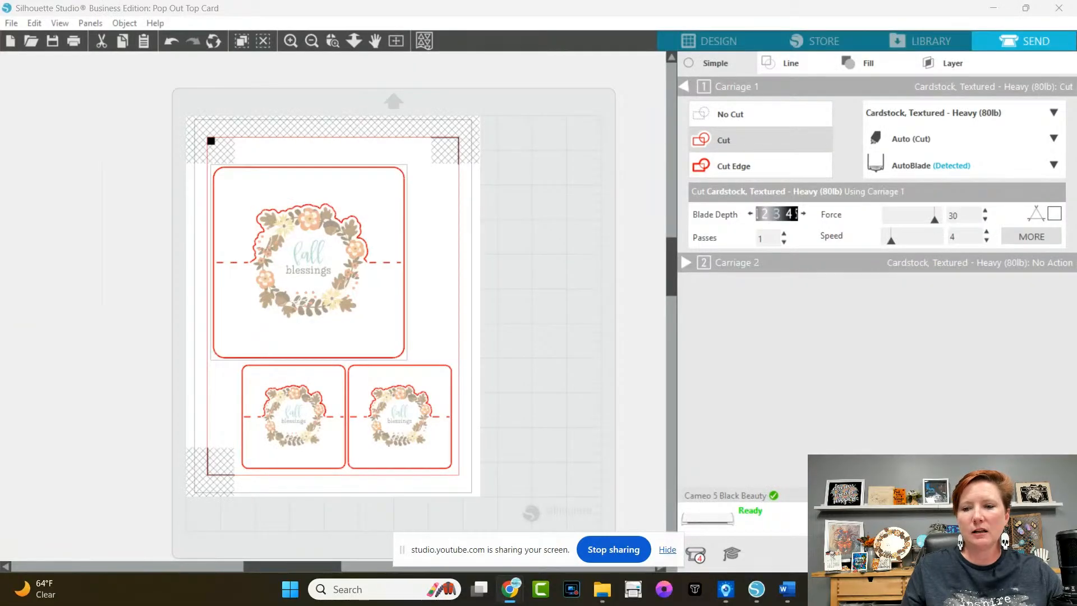
Step: Send the three cards to the Cameo 5 for cutting, watch through IPEVO Visualizer, and return to Silhouette Studio
{"action": "left_click", "coordinate": [1018, 555]}
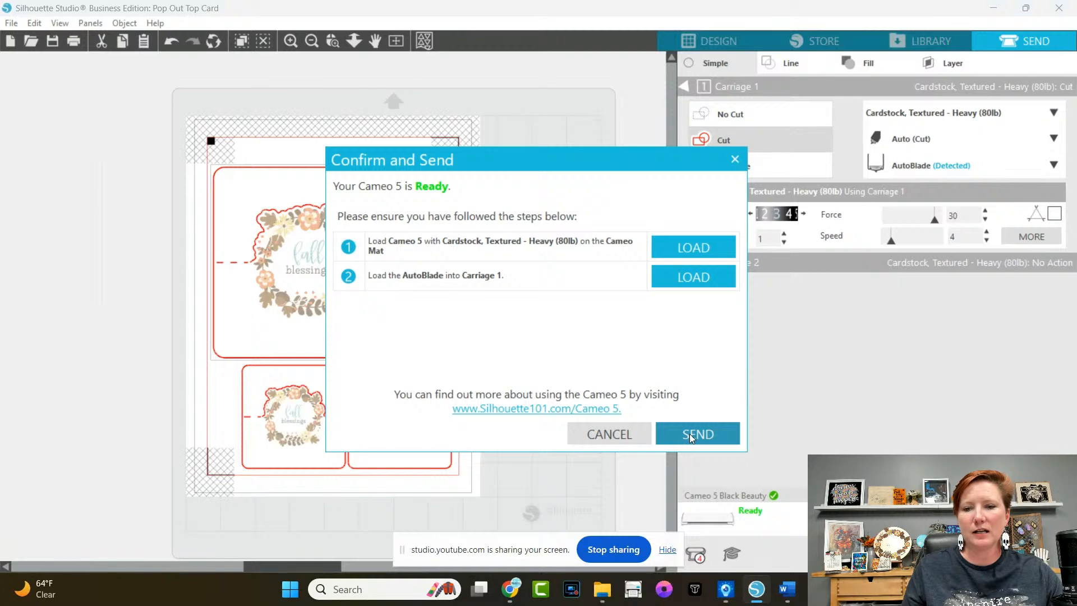
{"action": "left_click", "coordinate": [694, 435]}
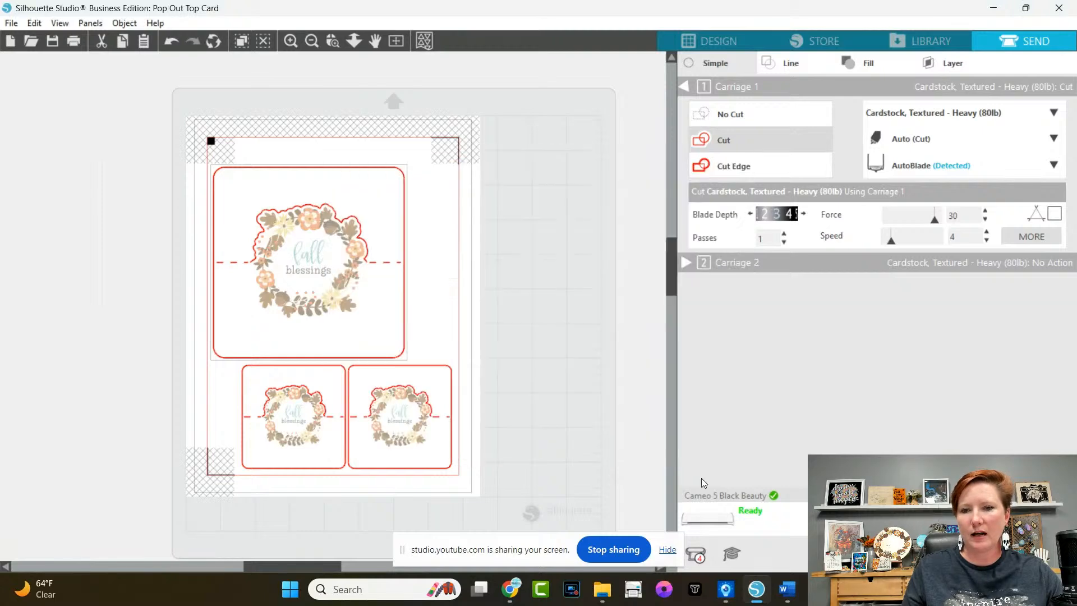
{"action": "left_click", "coordinate": [725, 589]}
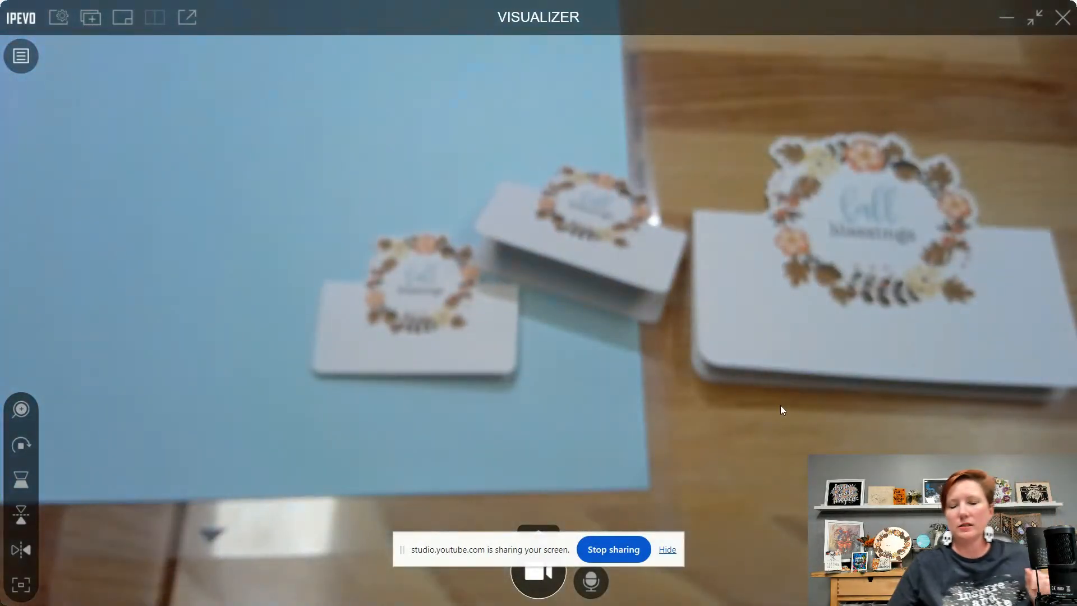
{"action": "left_click", "coordinate": [1009, 22]}
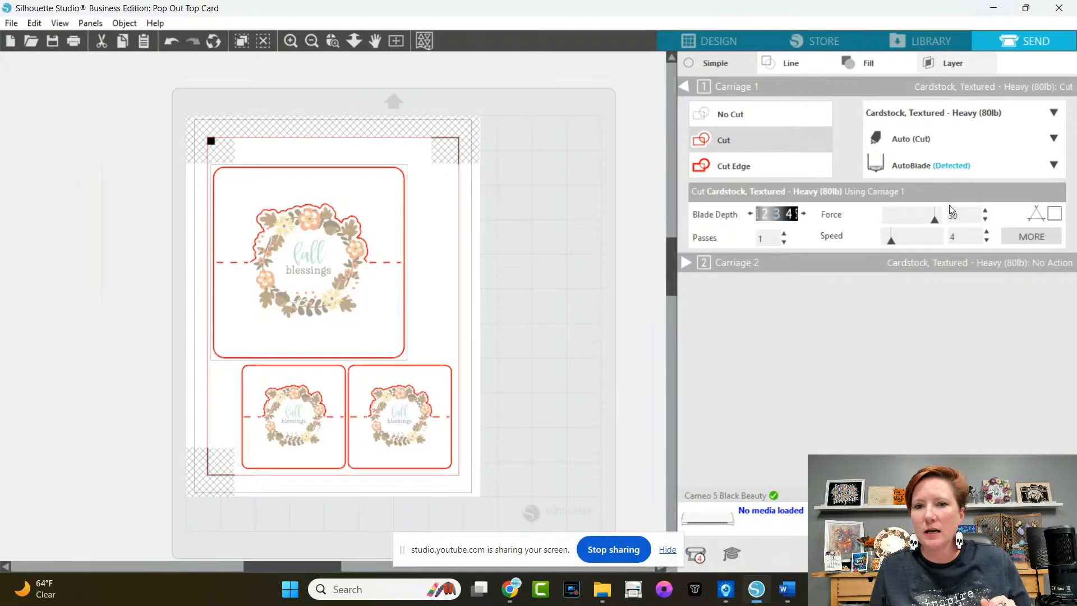